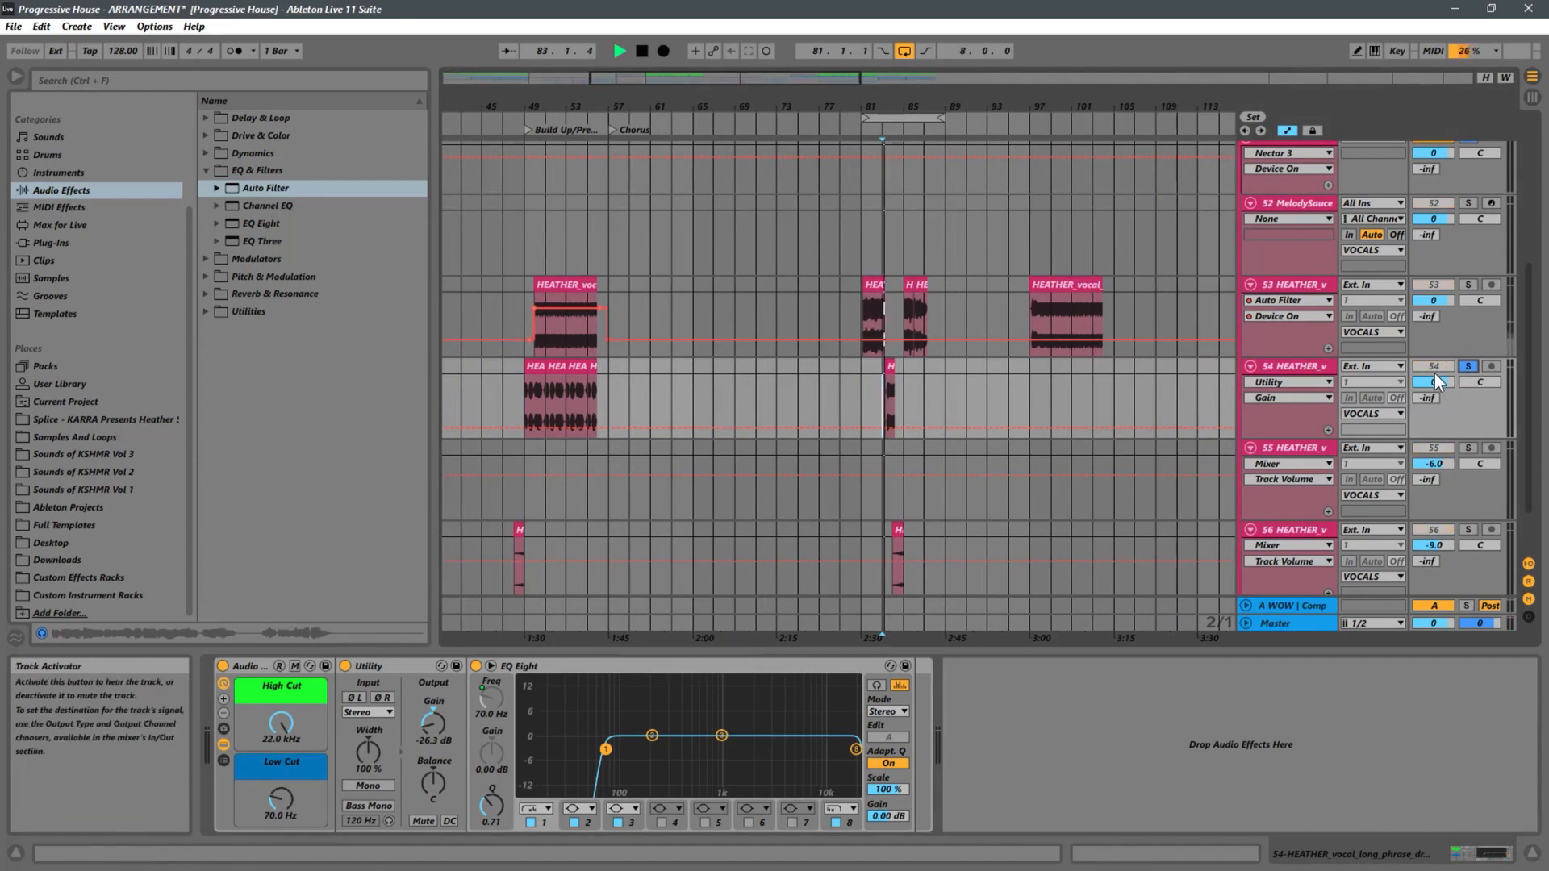
# Turn off solo on vocal track 54, play the mix from bar 49, and show the build-up section more closely.
pyautogui.click(1466, 368)
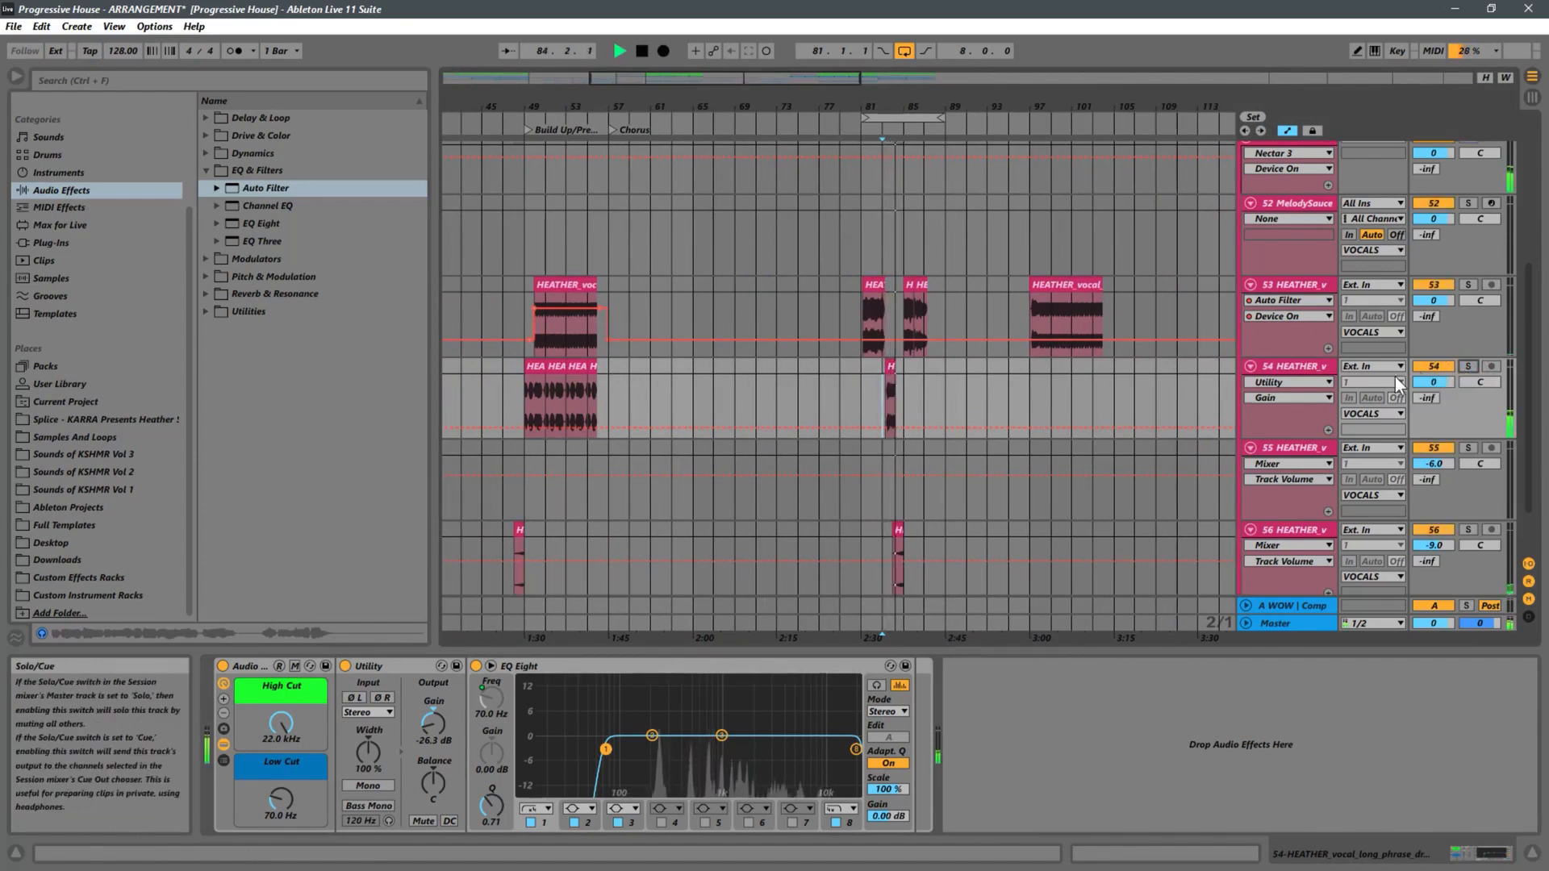
pyautogui.click(520, 395)
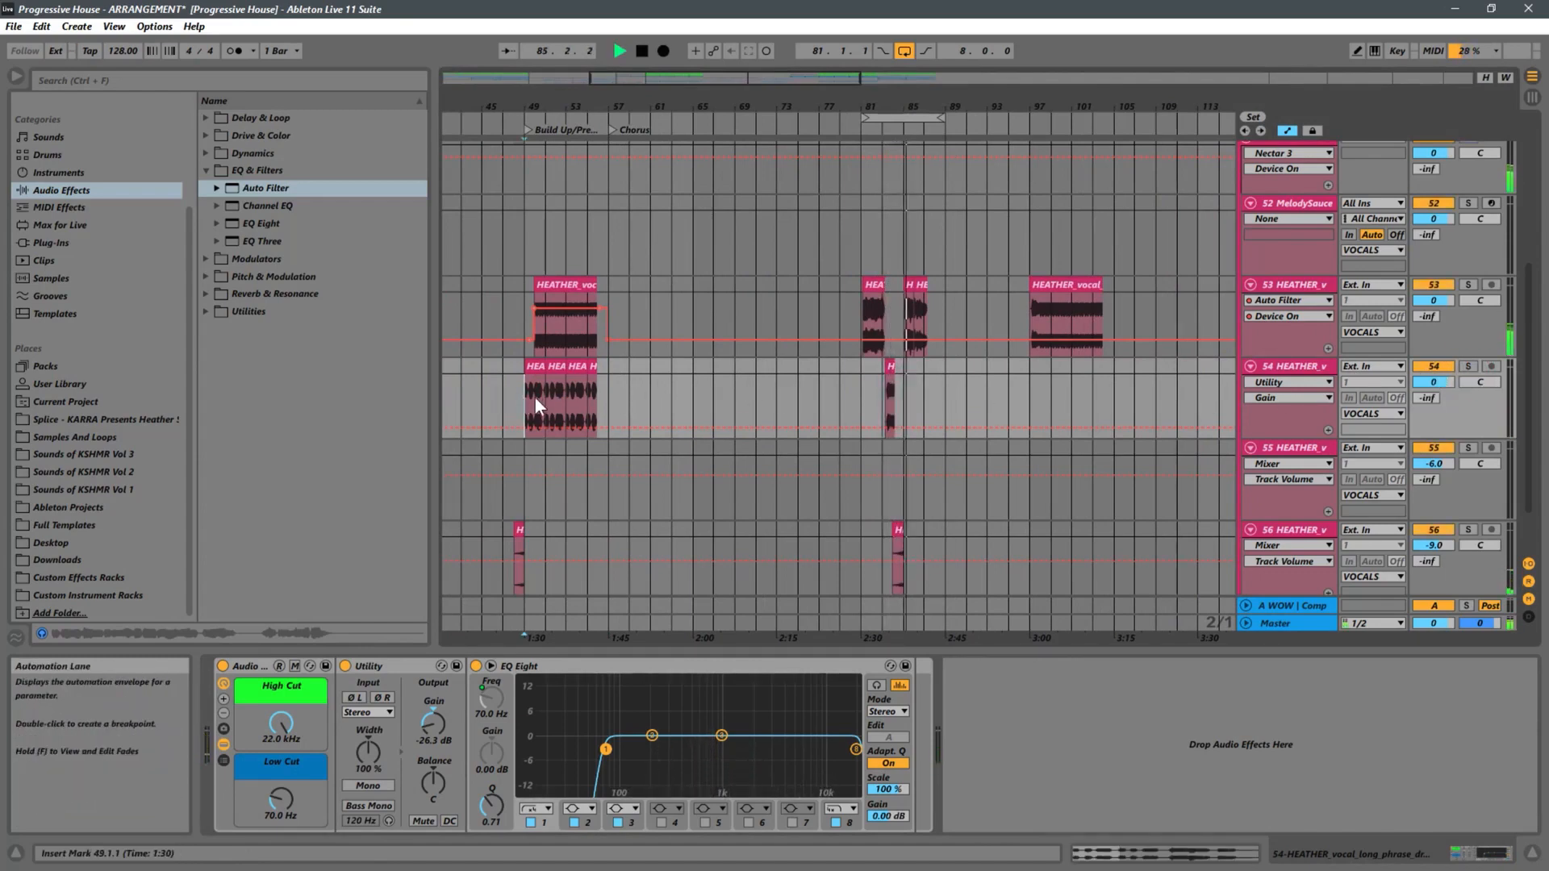
pyautogui.press('space')
pyautogui.press('space')
pyautogui.moveTo(540, 96); pyautogui.dragTo(1004, 200)
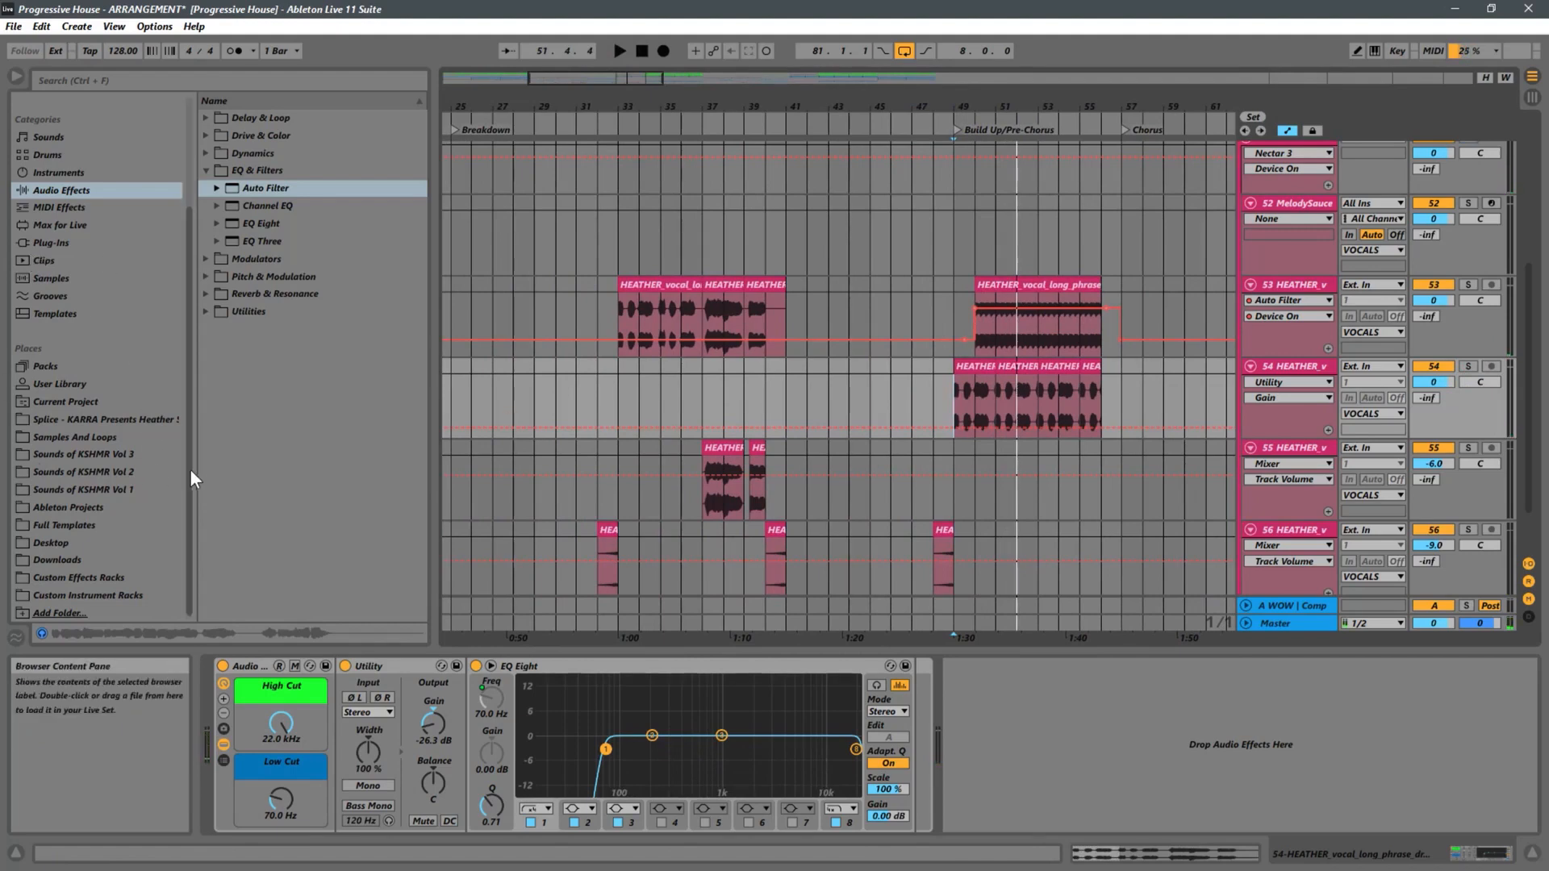
# Add the FabFilter Timeless 3 VST plug-in to the end of vocal track 54's effect chain.
pyautogui.click(44, 249)
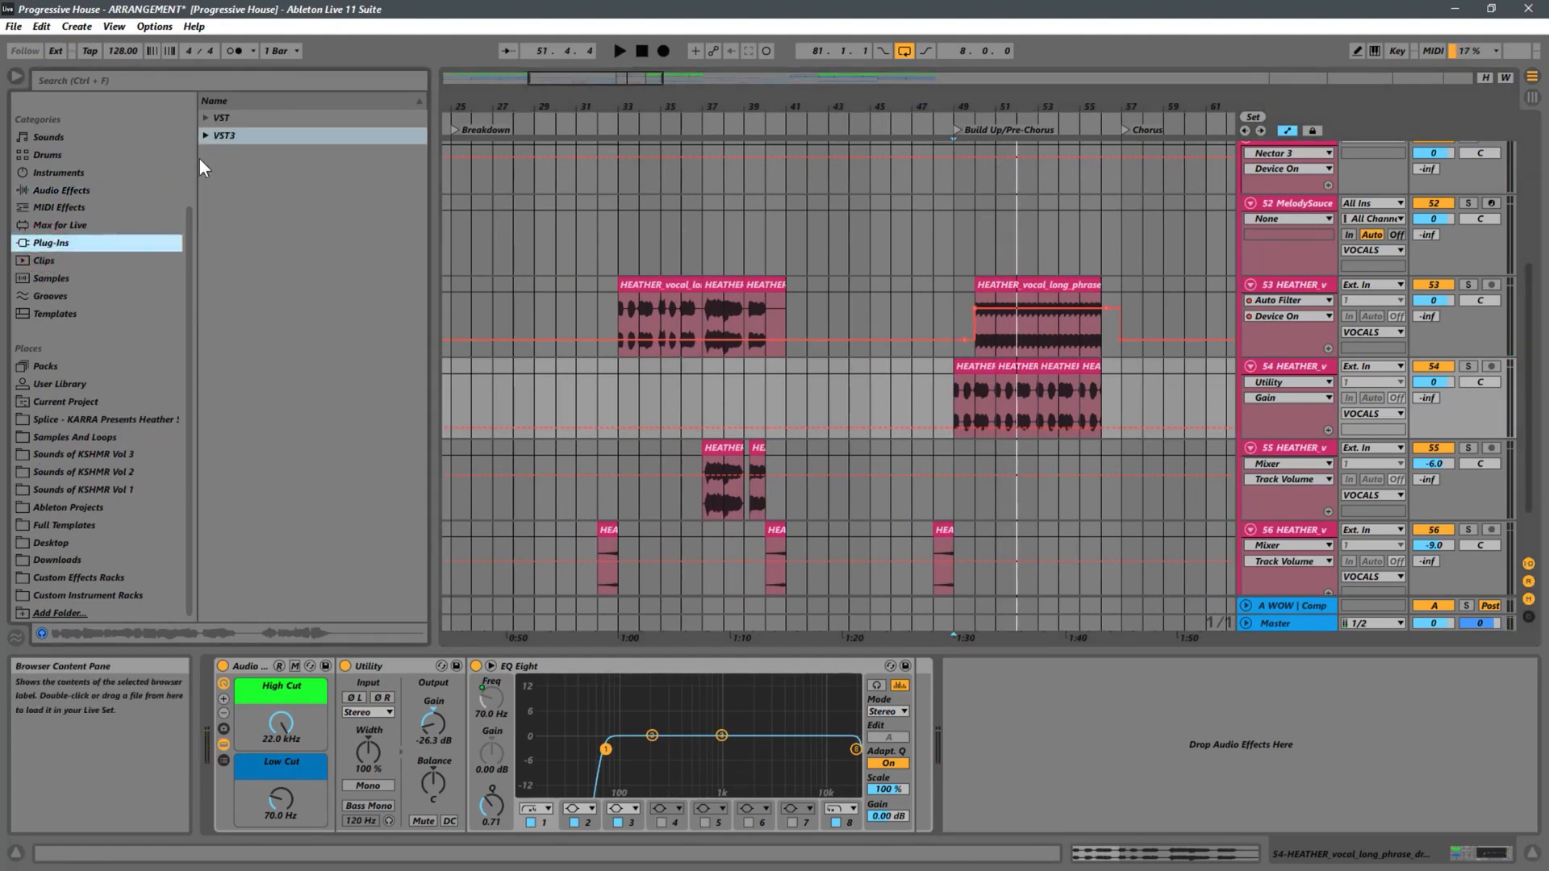
pyautogui.click(203, 118)
pyautogui.scroll(-10, 389, 457)
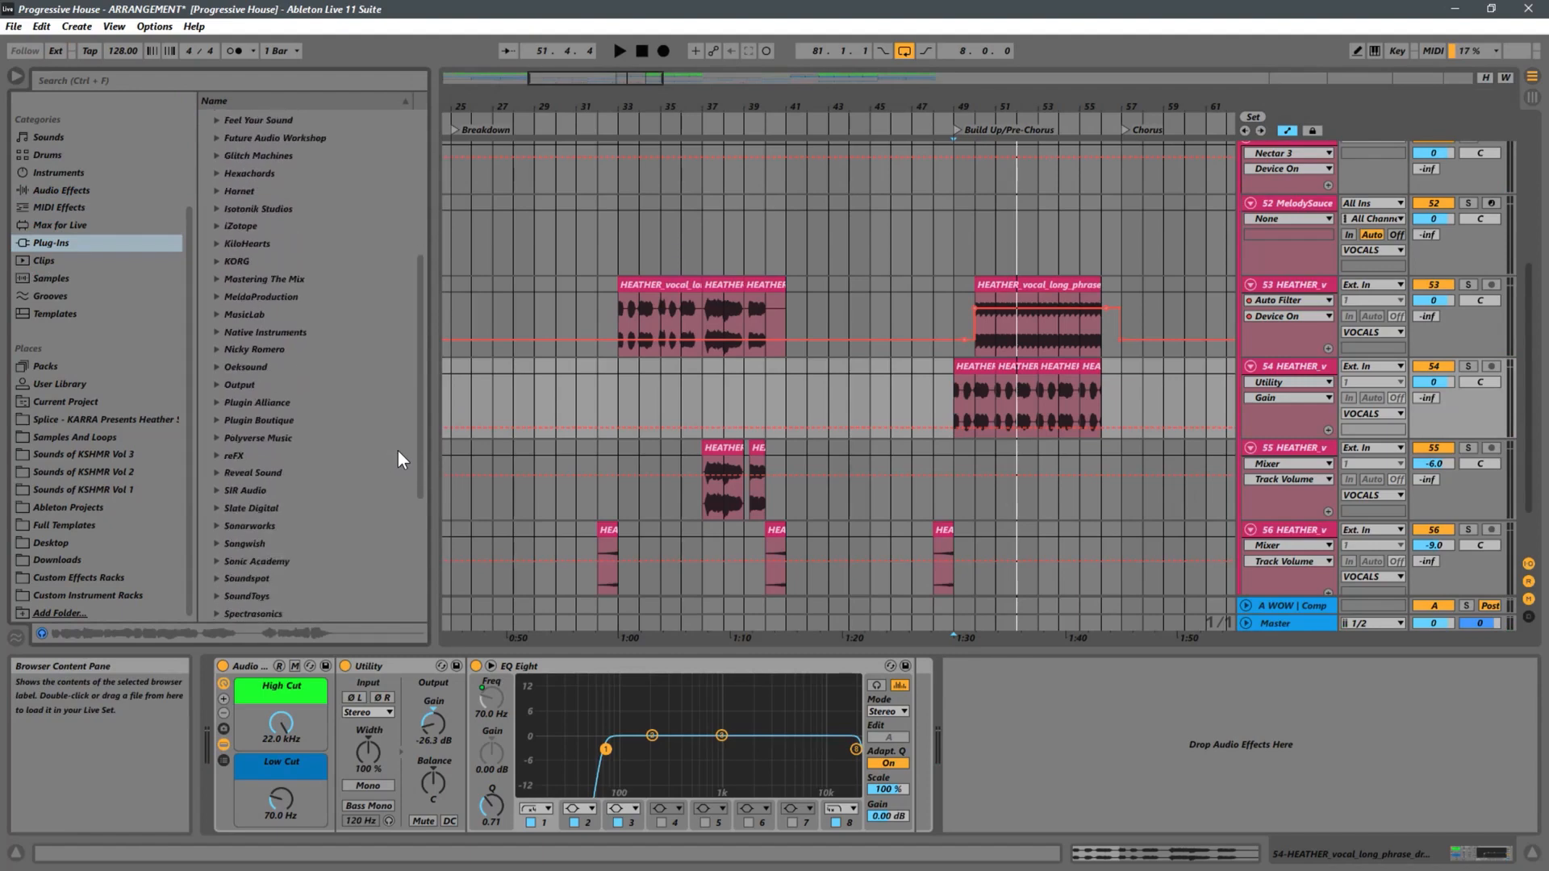
pyautogui.scroll(3, 400, 449)
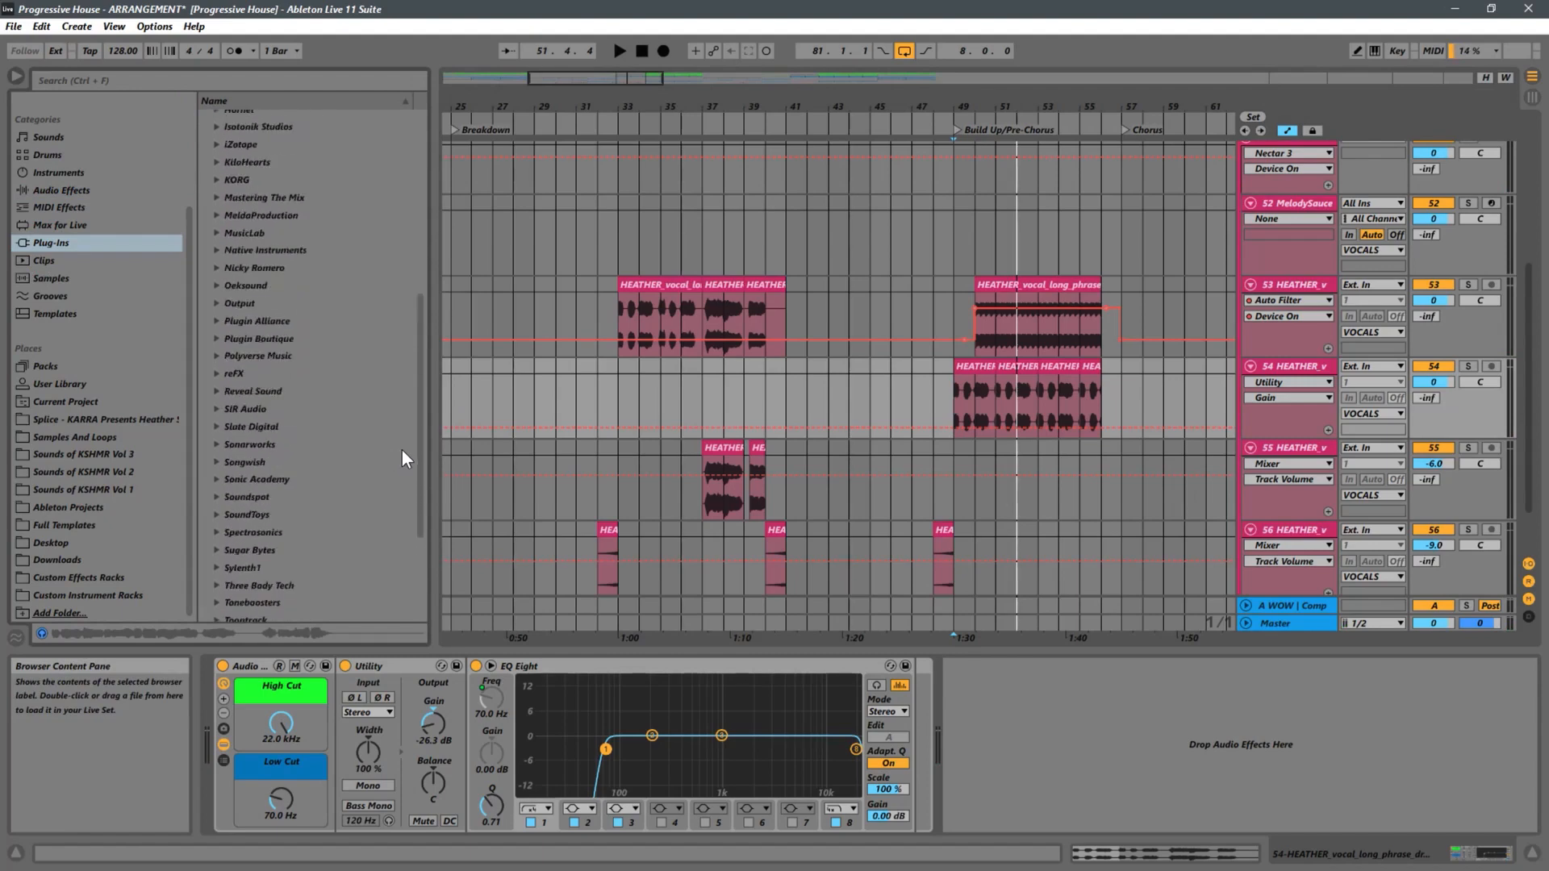
pyautogui.scroll(8, 402, 449)
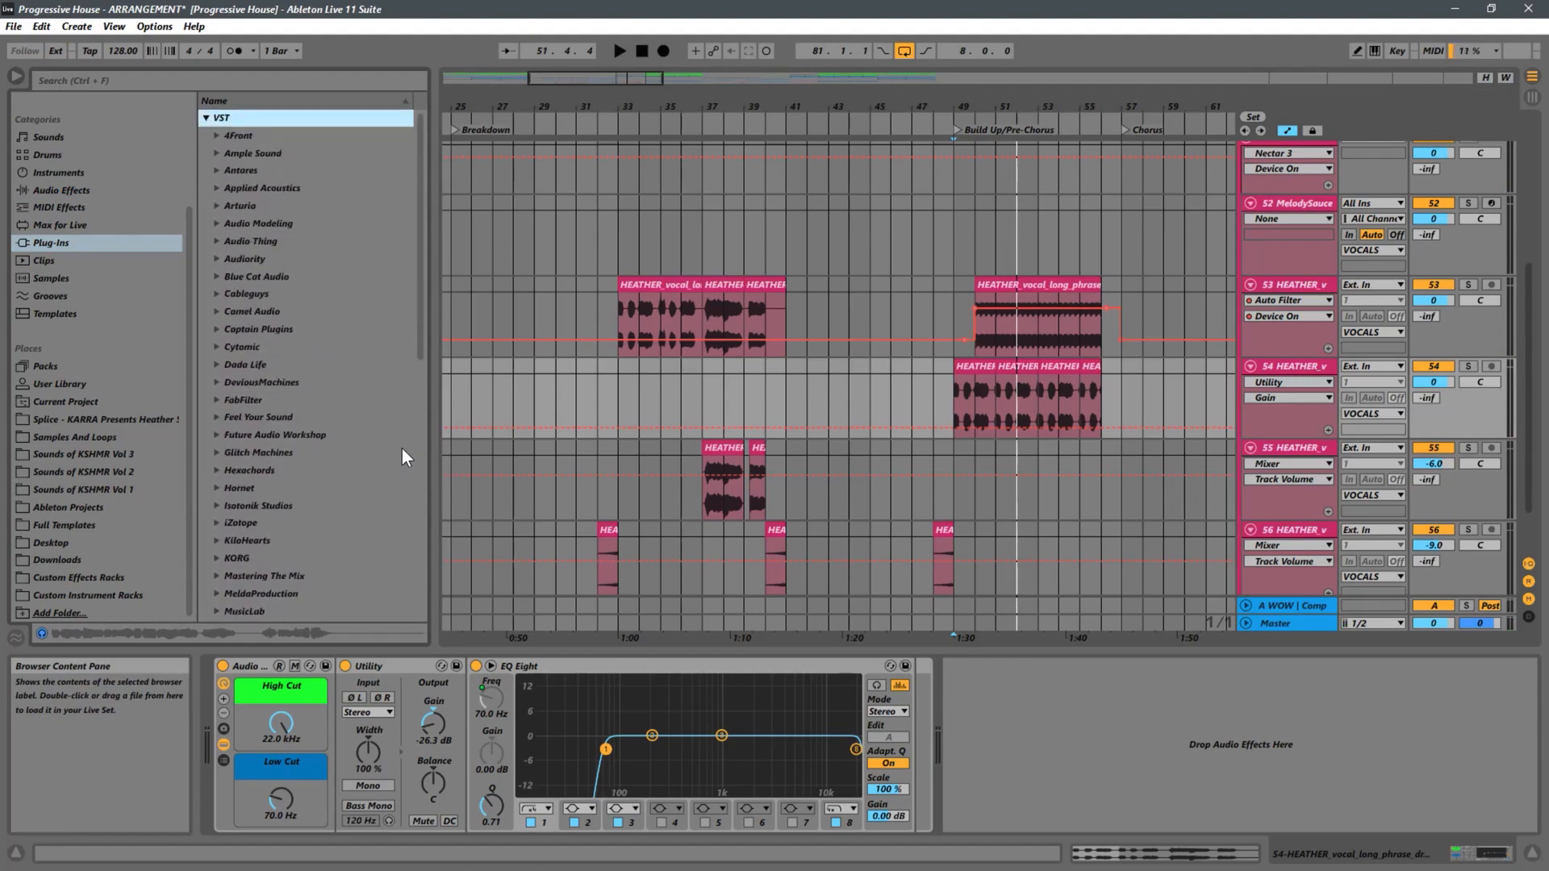
pyautogui.click(218, 398)
pyautogui.scroll(-8, 400, 446)
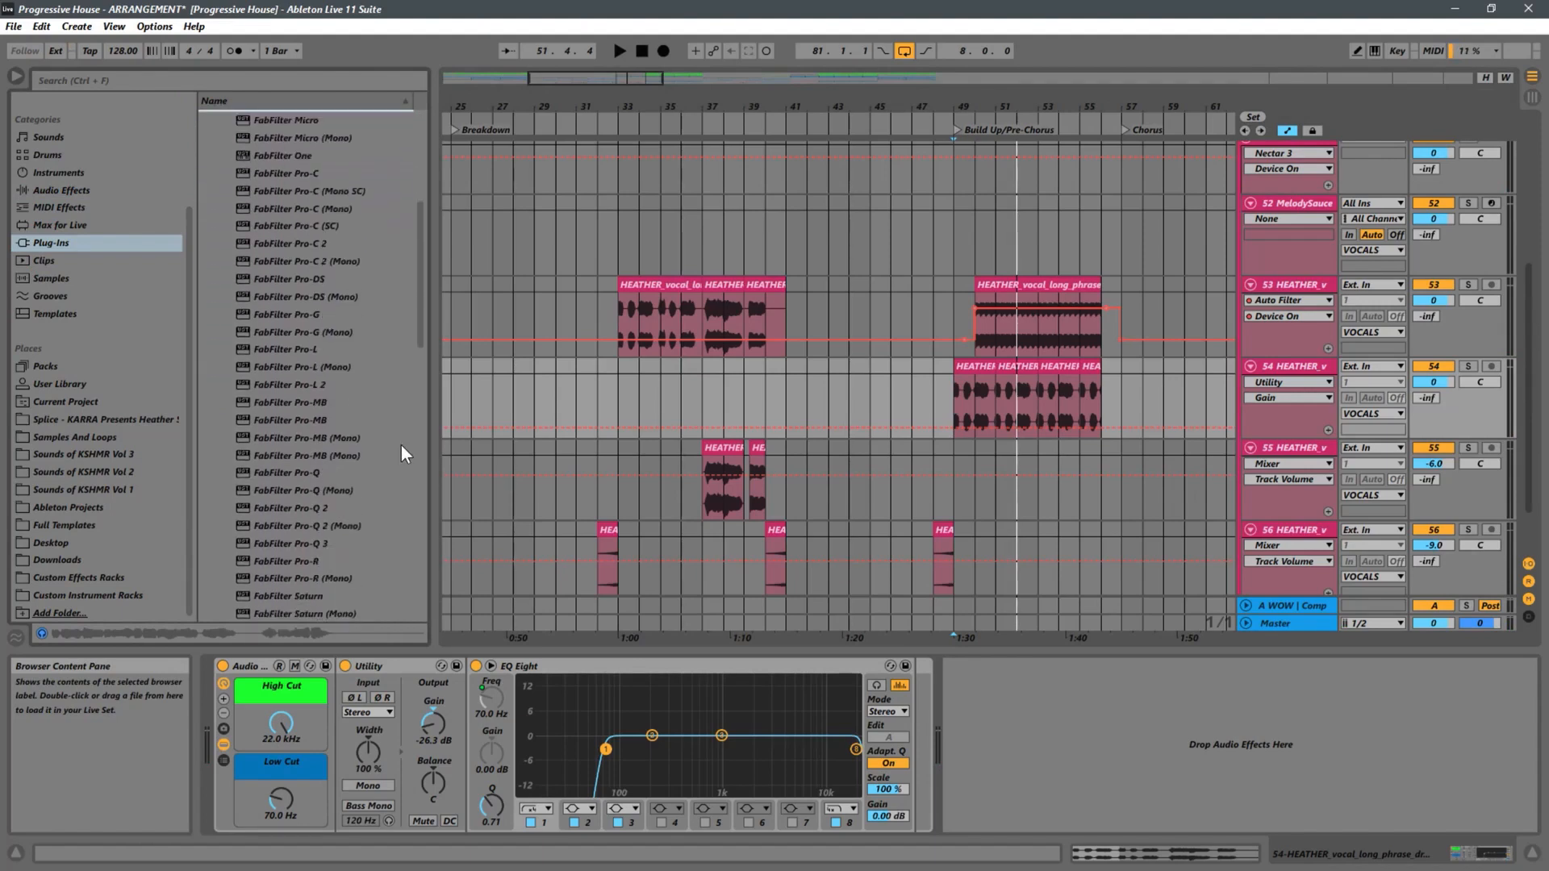
pyautogui.scroll(-3, 399, 445)
pyautogui.moveTo(314, 473); pyautogui.dragTo(427, 446)
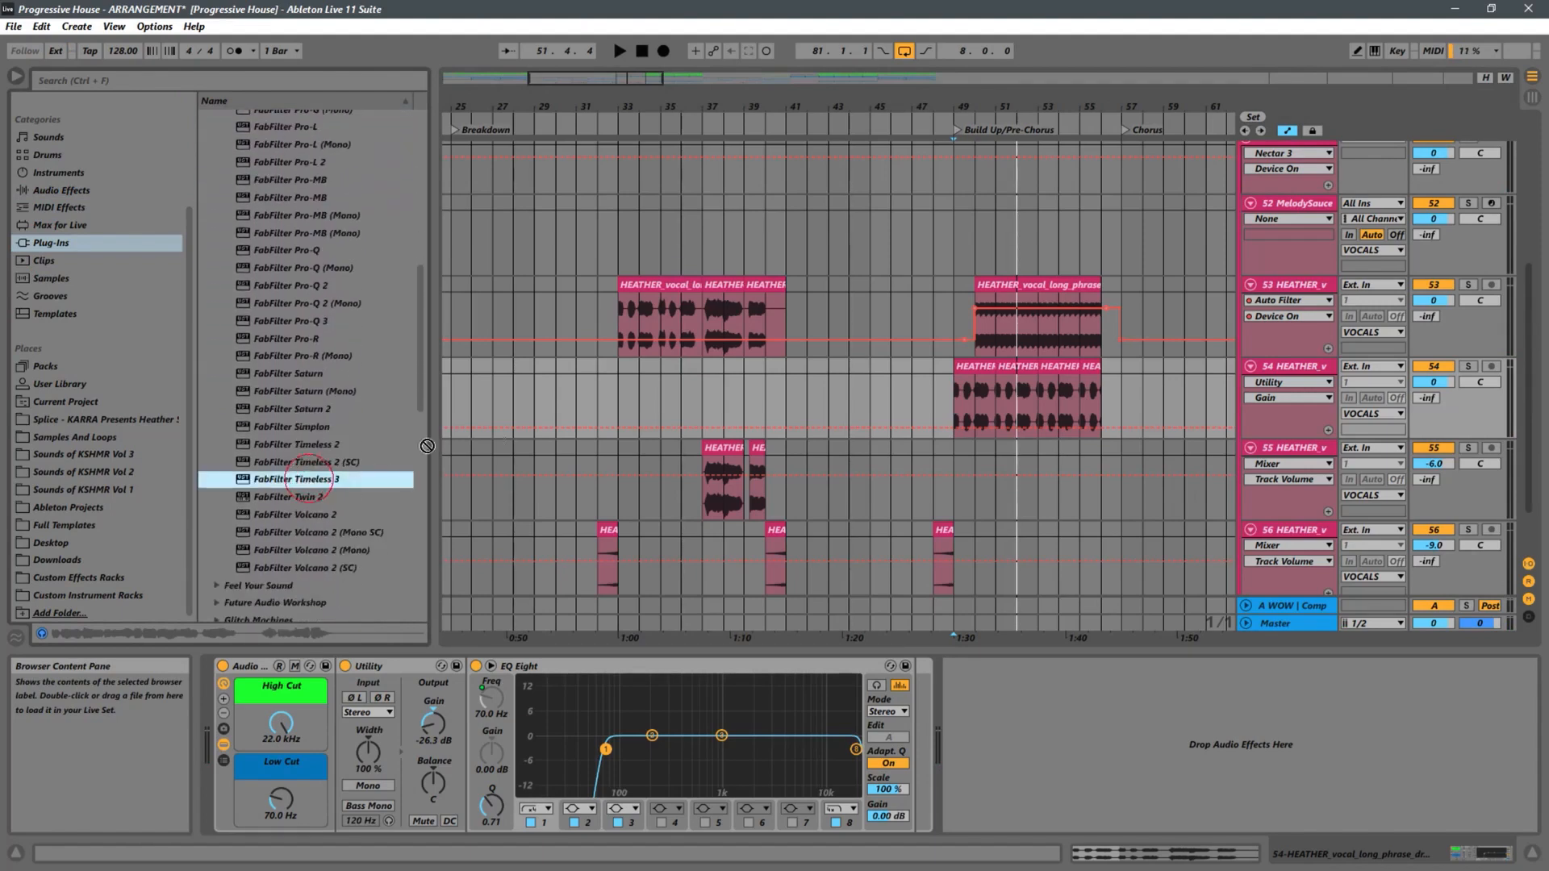
pyautogui.moveTo(1033, 410); pyautogui.dragTo(1028, 405)
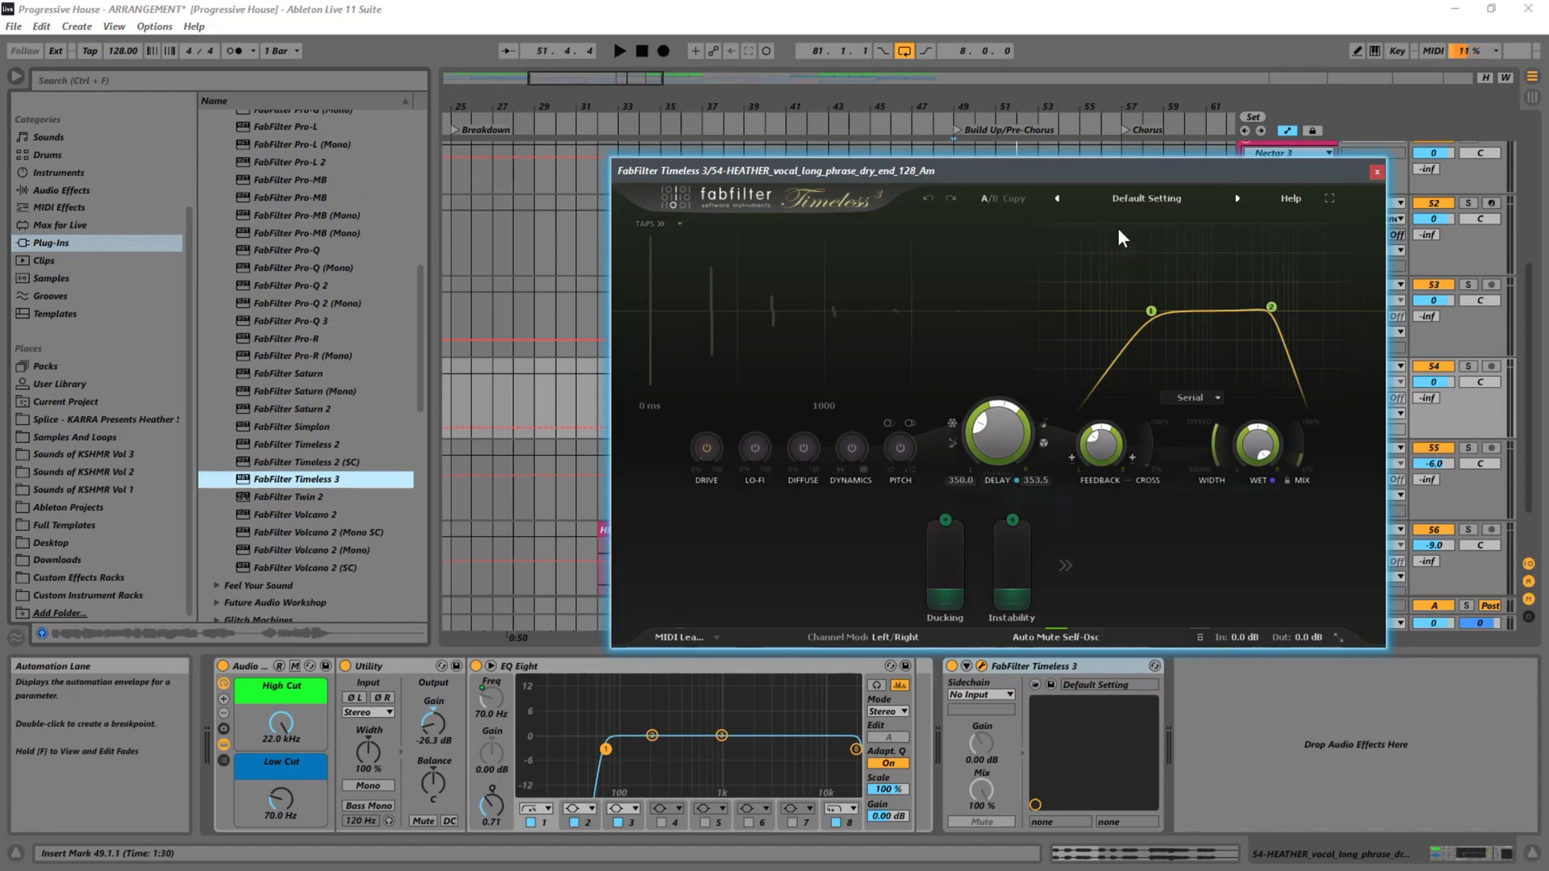
# Move the Timeless 3 window off the vocal clips and audition the Medium preset "Basic - Vintage Analogue Delay bM" from bar 49.
pyautogui.moveTo(1009, 176); pyautogui.dragTo(438, 197)
pyautogui.press('space')
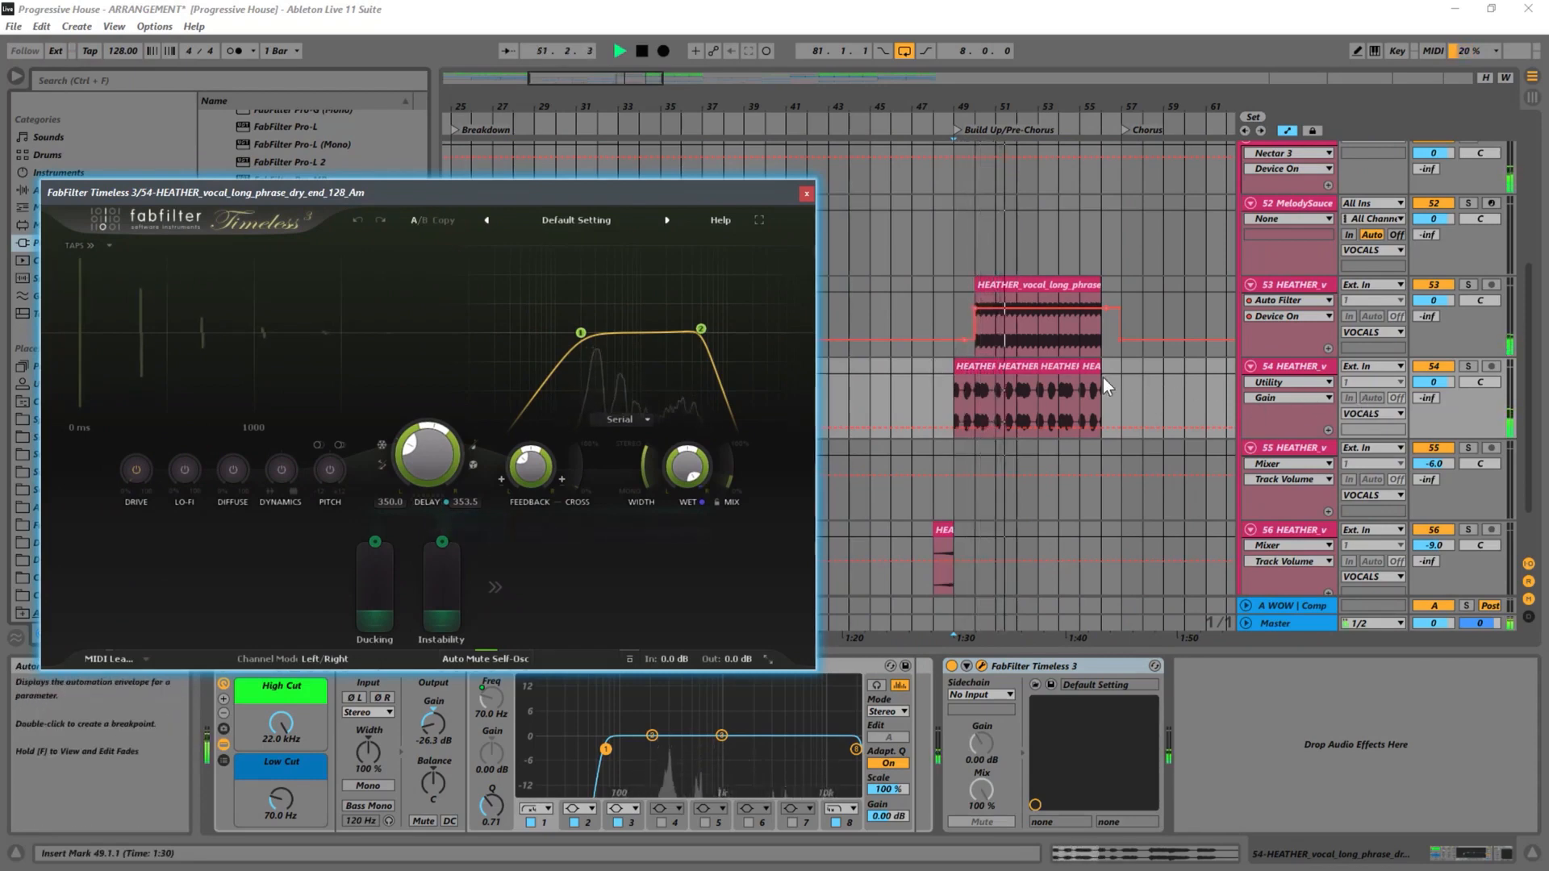
pyautogui.click(565, 220)
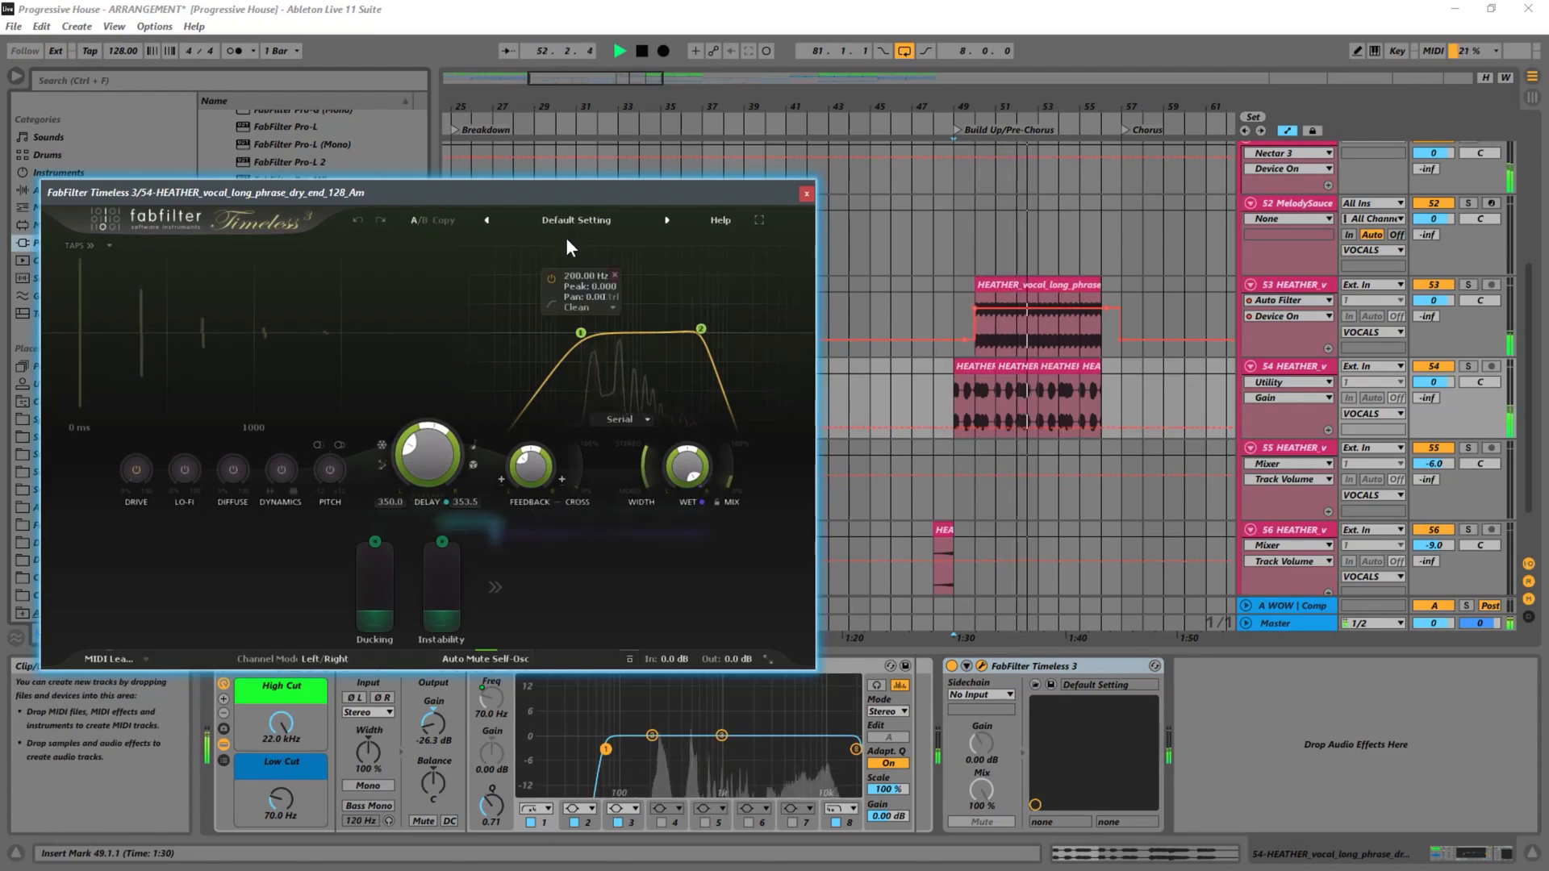
pyautogui.press('space')
pyautogui.moveTo(556, 239)
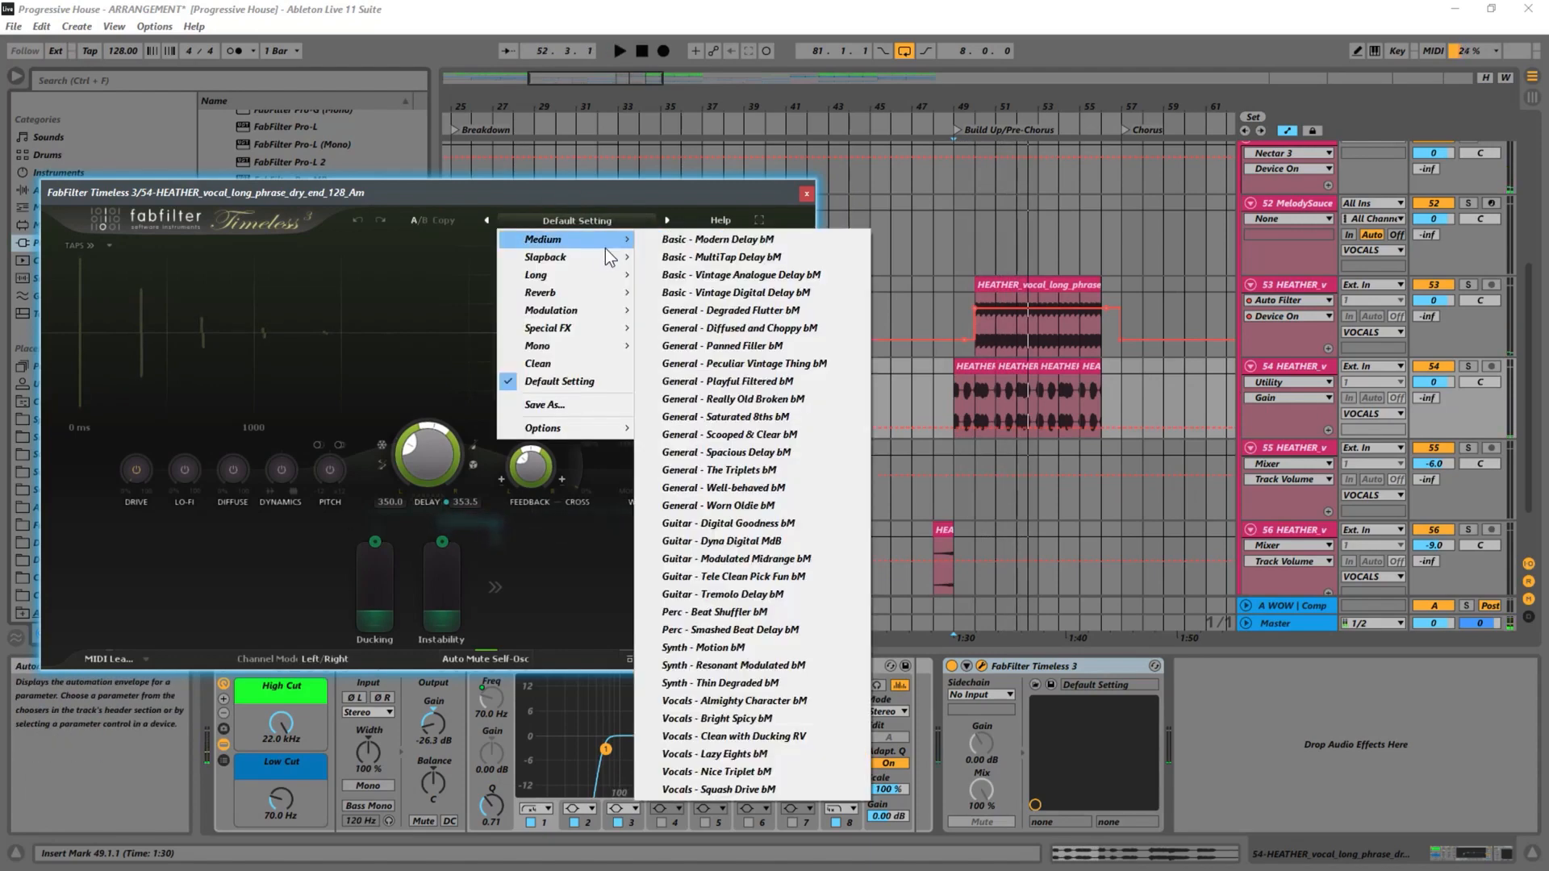
pyautogui.click(708, 274)
pyautogui.press('space')
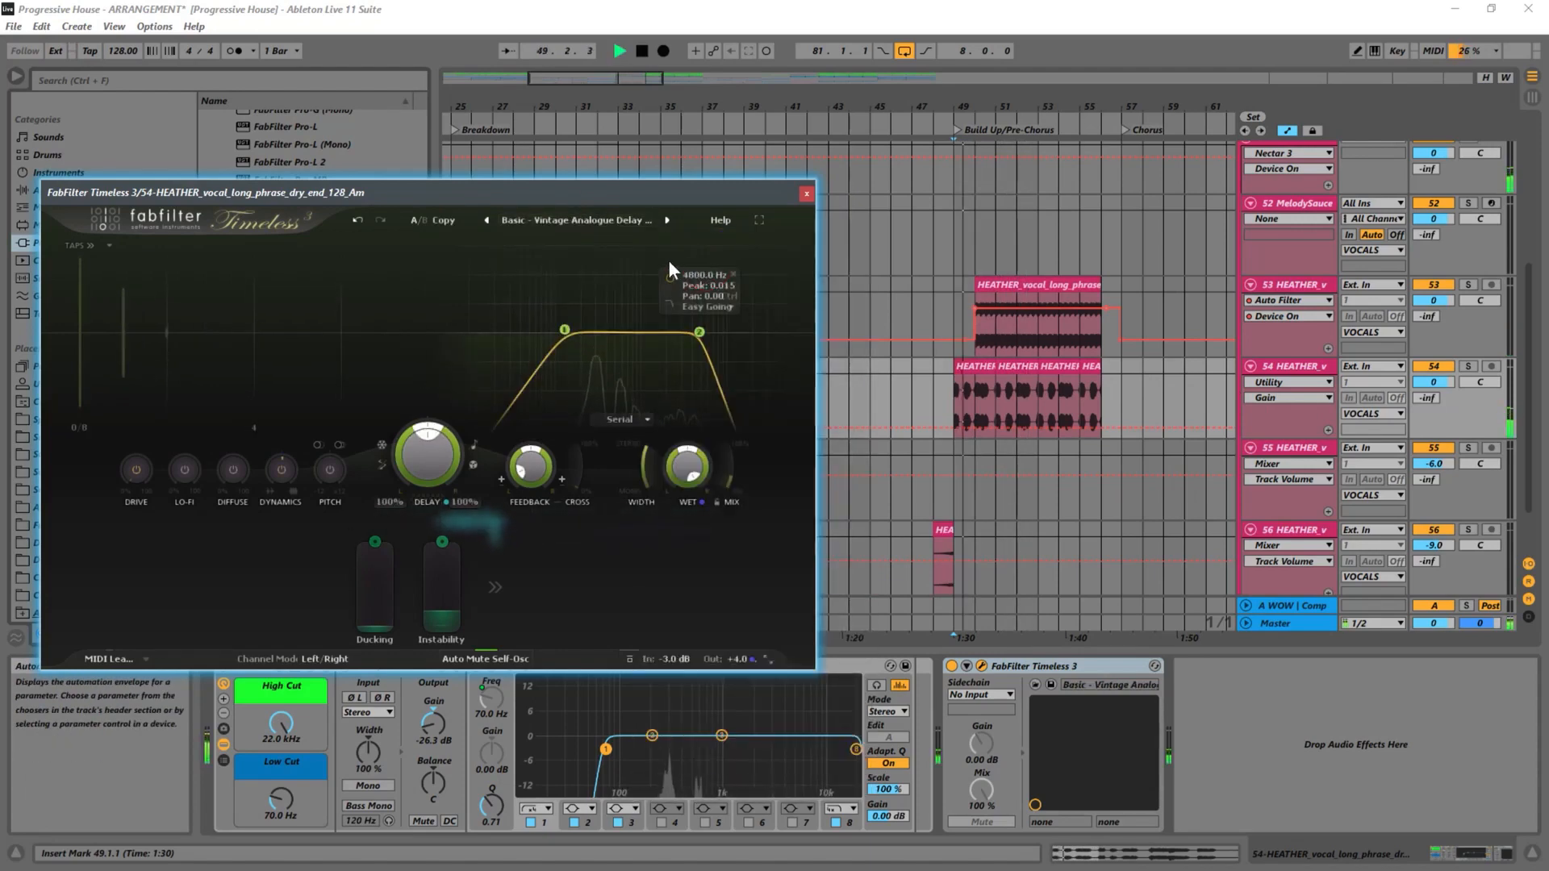
# Audition the following Medium presets in Timeless 3 one by one, from "Basic - Vintage Digital Delay bM" to "General - Playful Filtered bM".
pyautogui.click(666, 220)
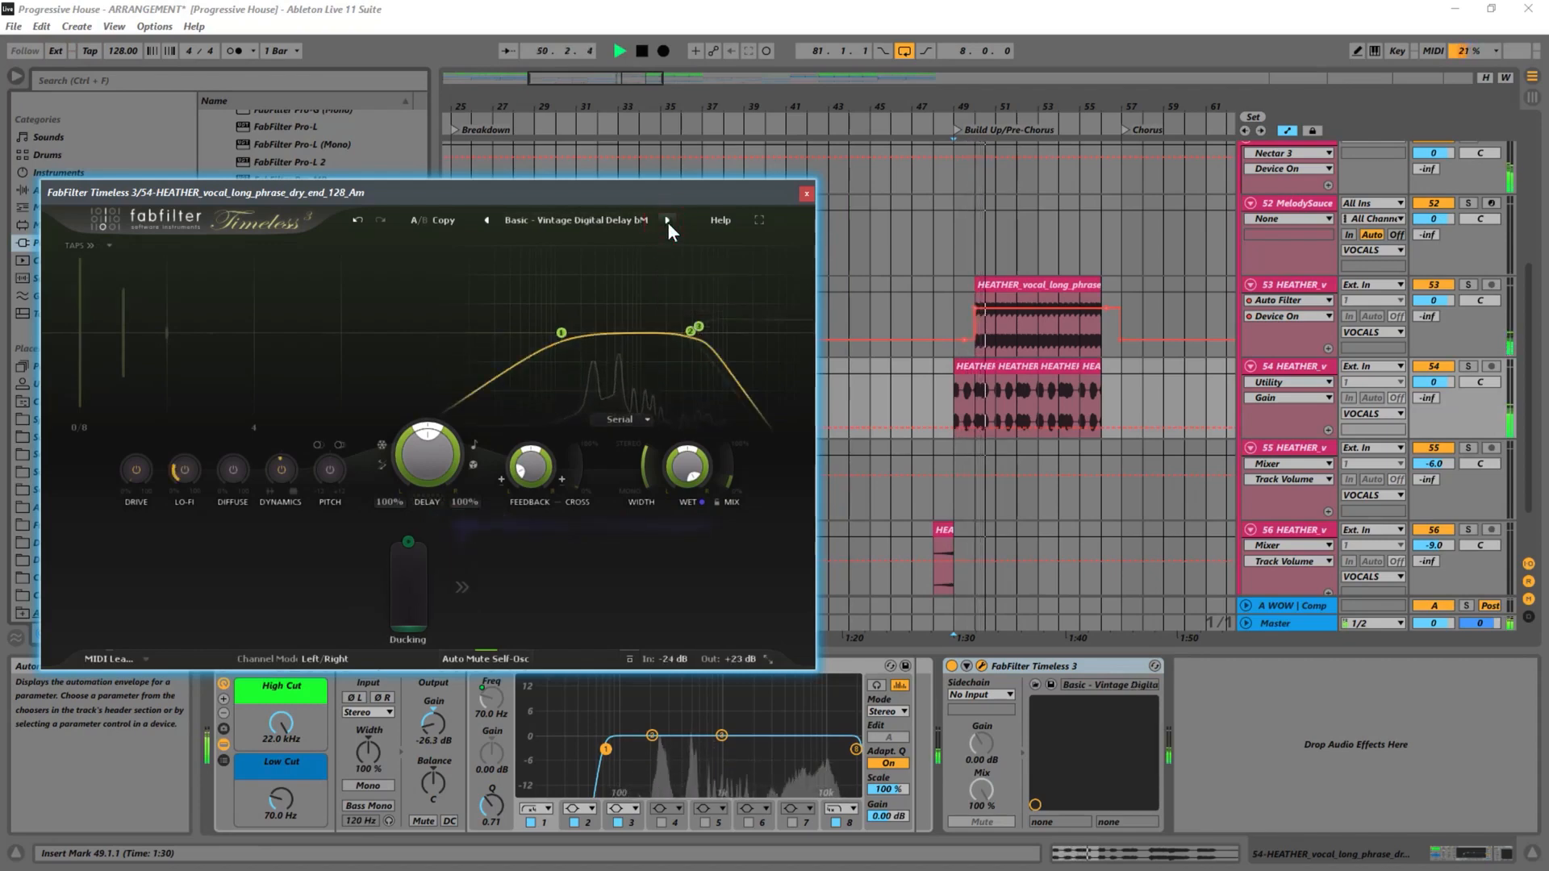
pyautogui.click(667, 220)
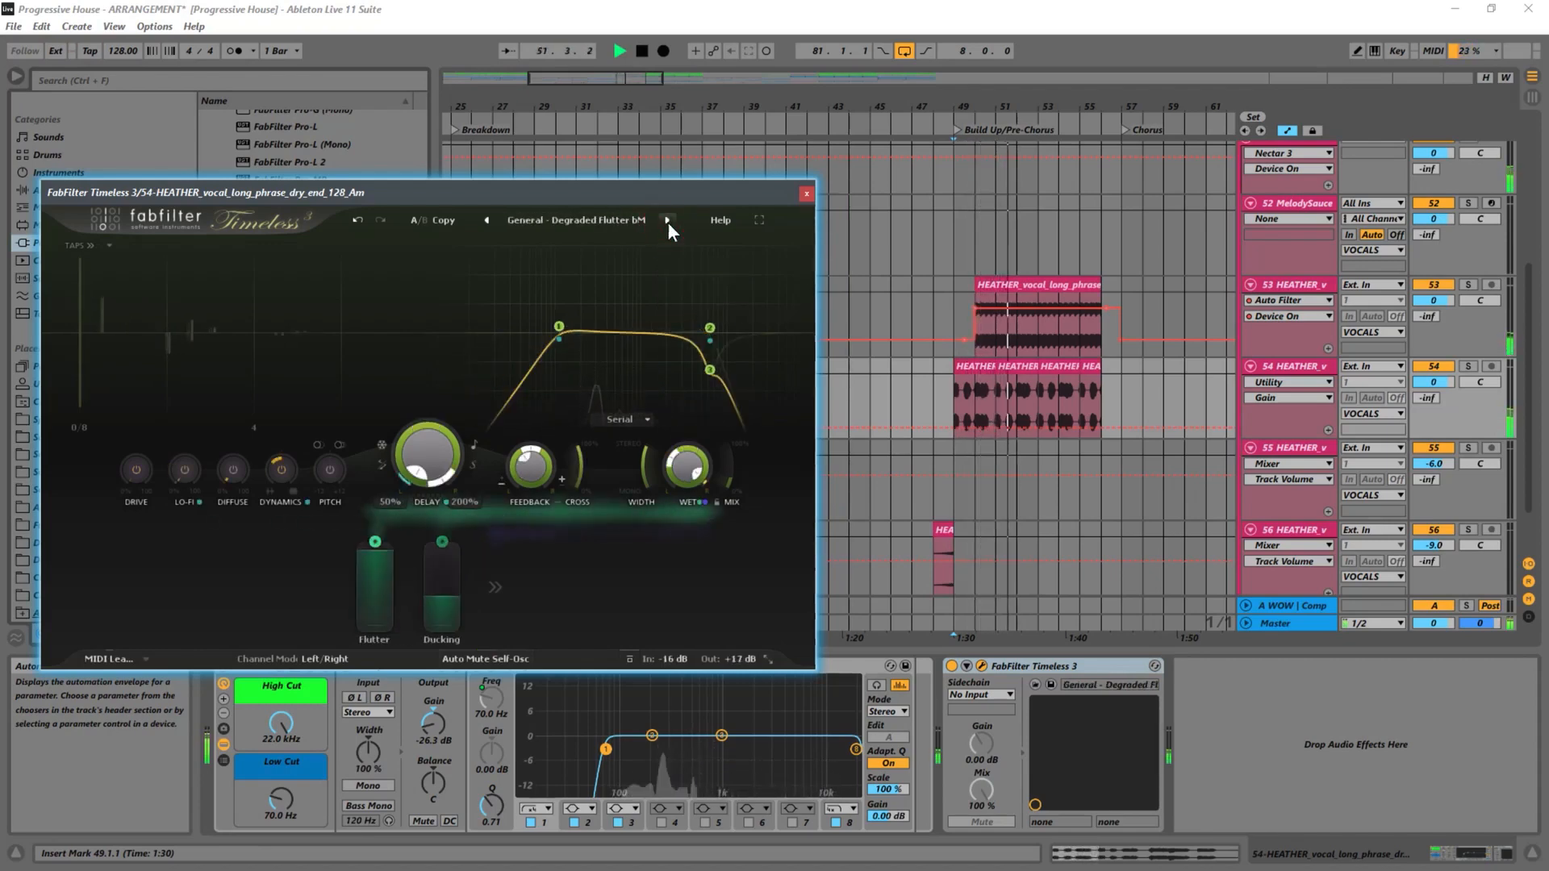
pyautogui.press('space')
pyautogui.press('space')
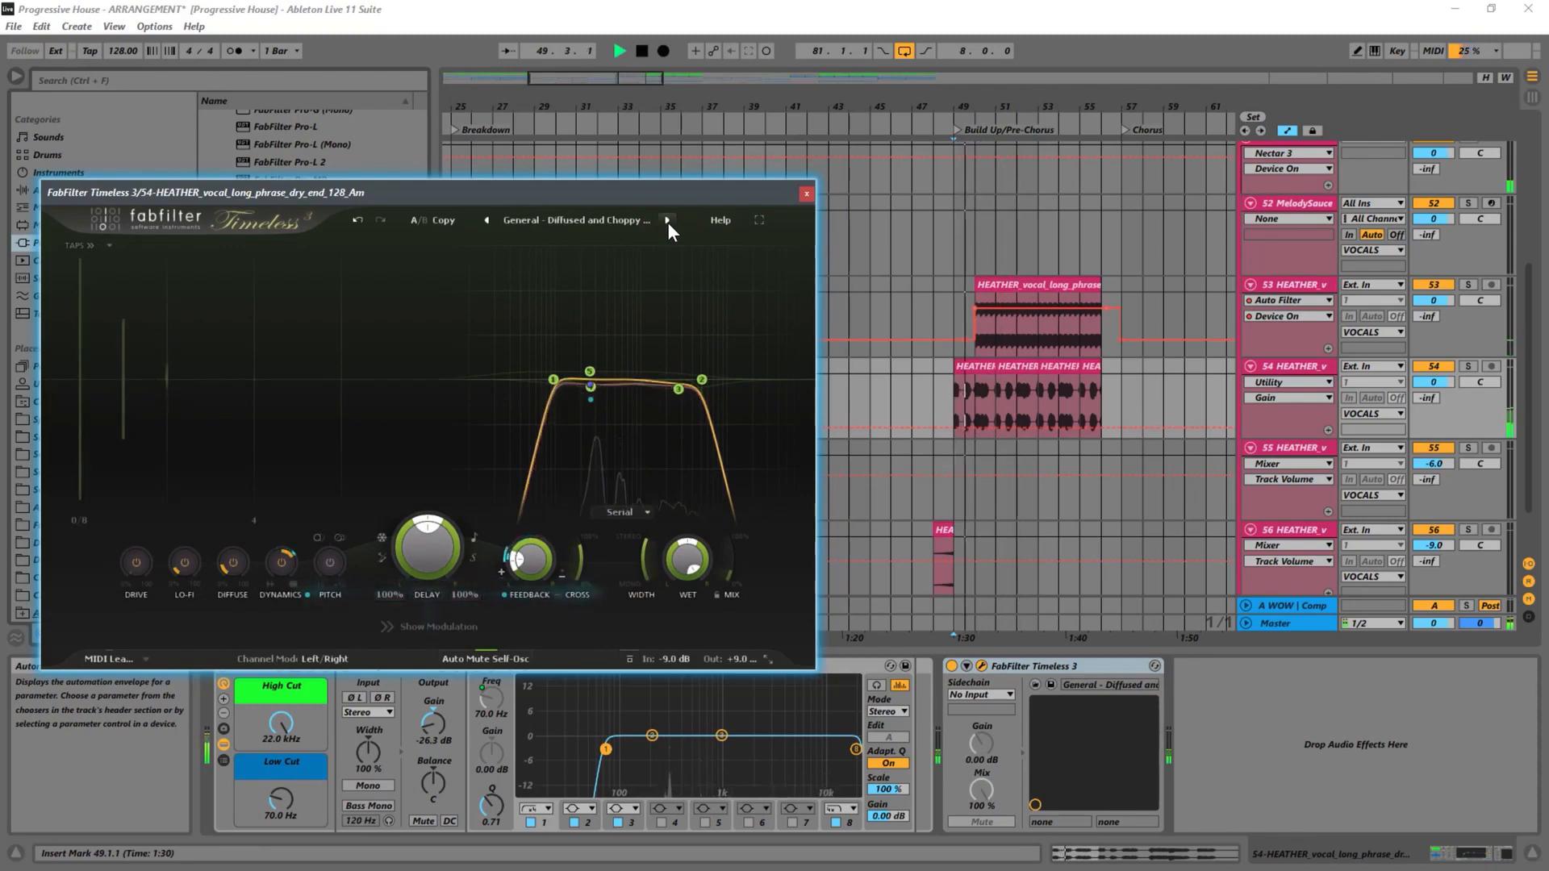
pyautogui.click(667, 221)
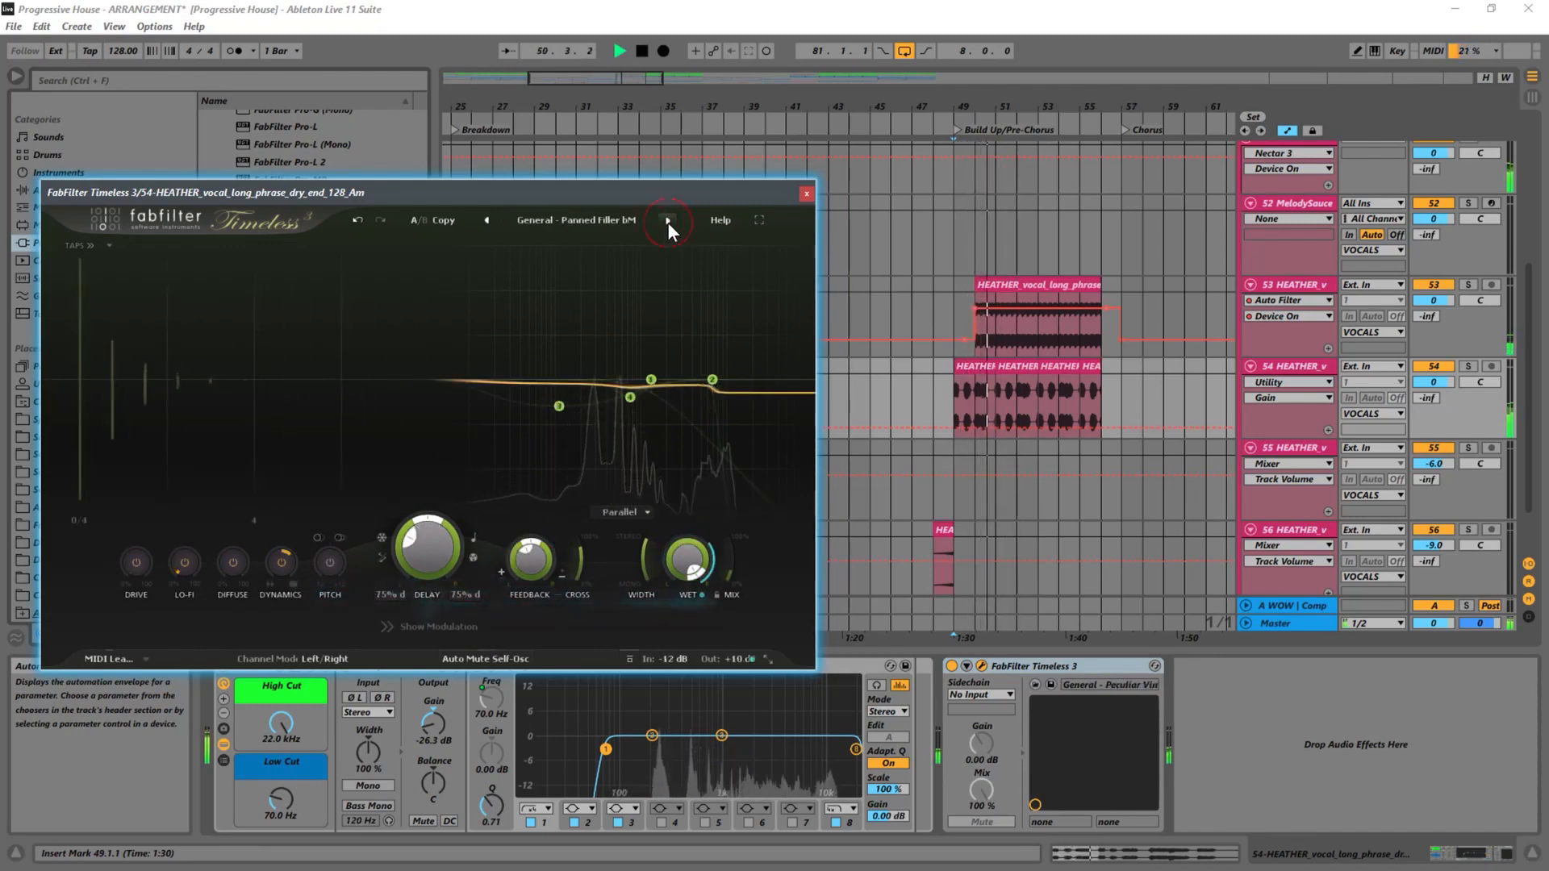
pyautogui.click(667, 221)
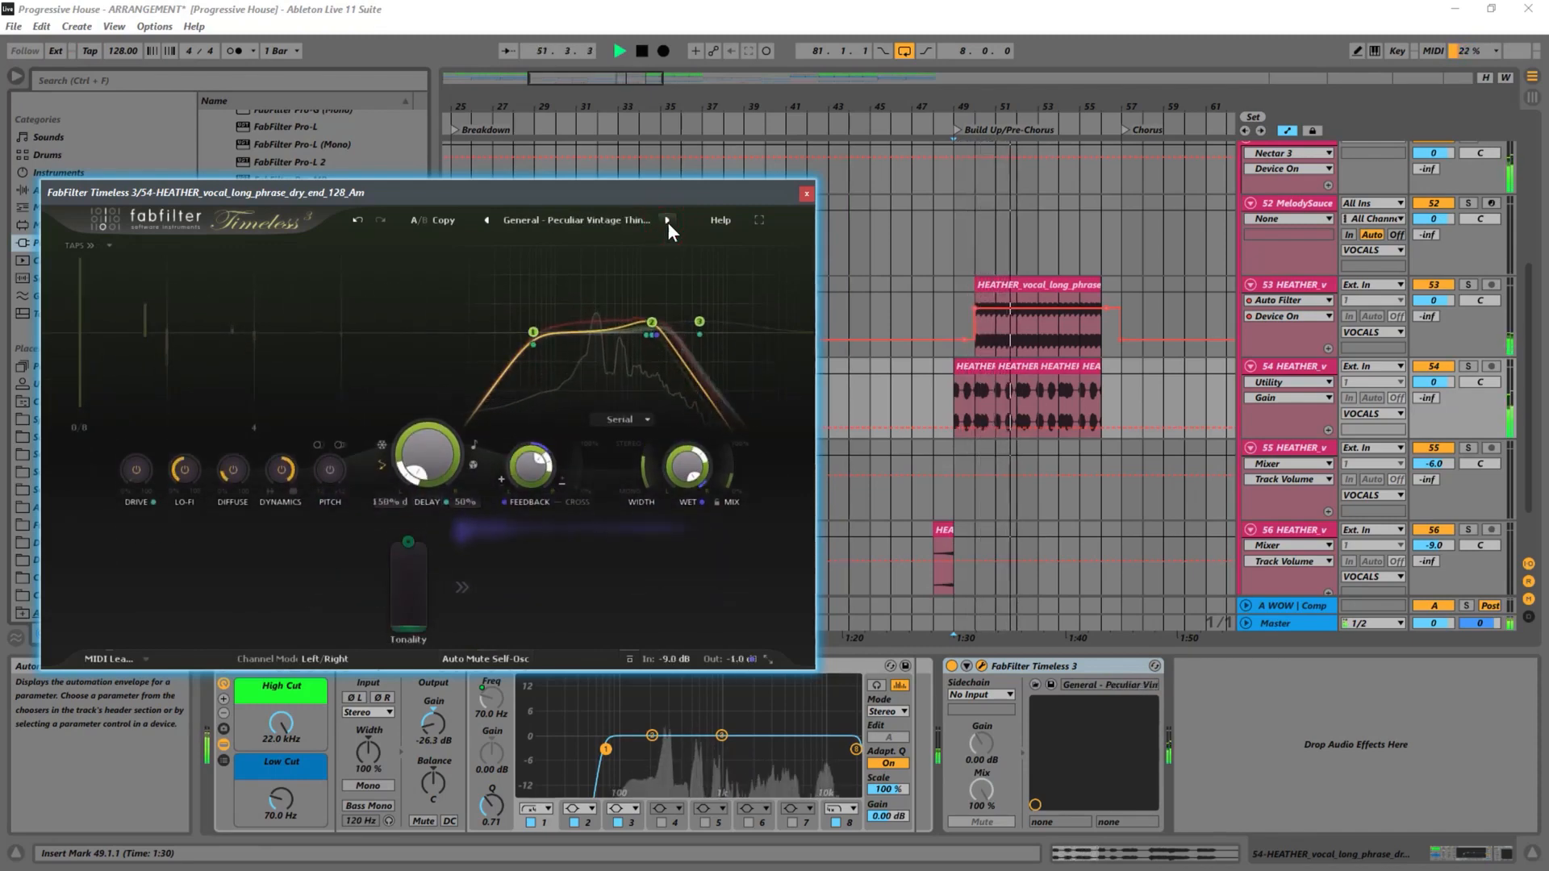
pyautogui.click(666, 221)
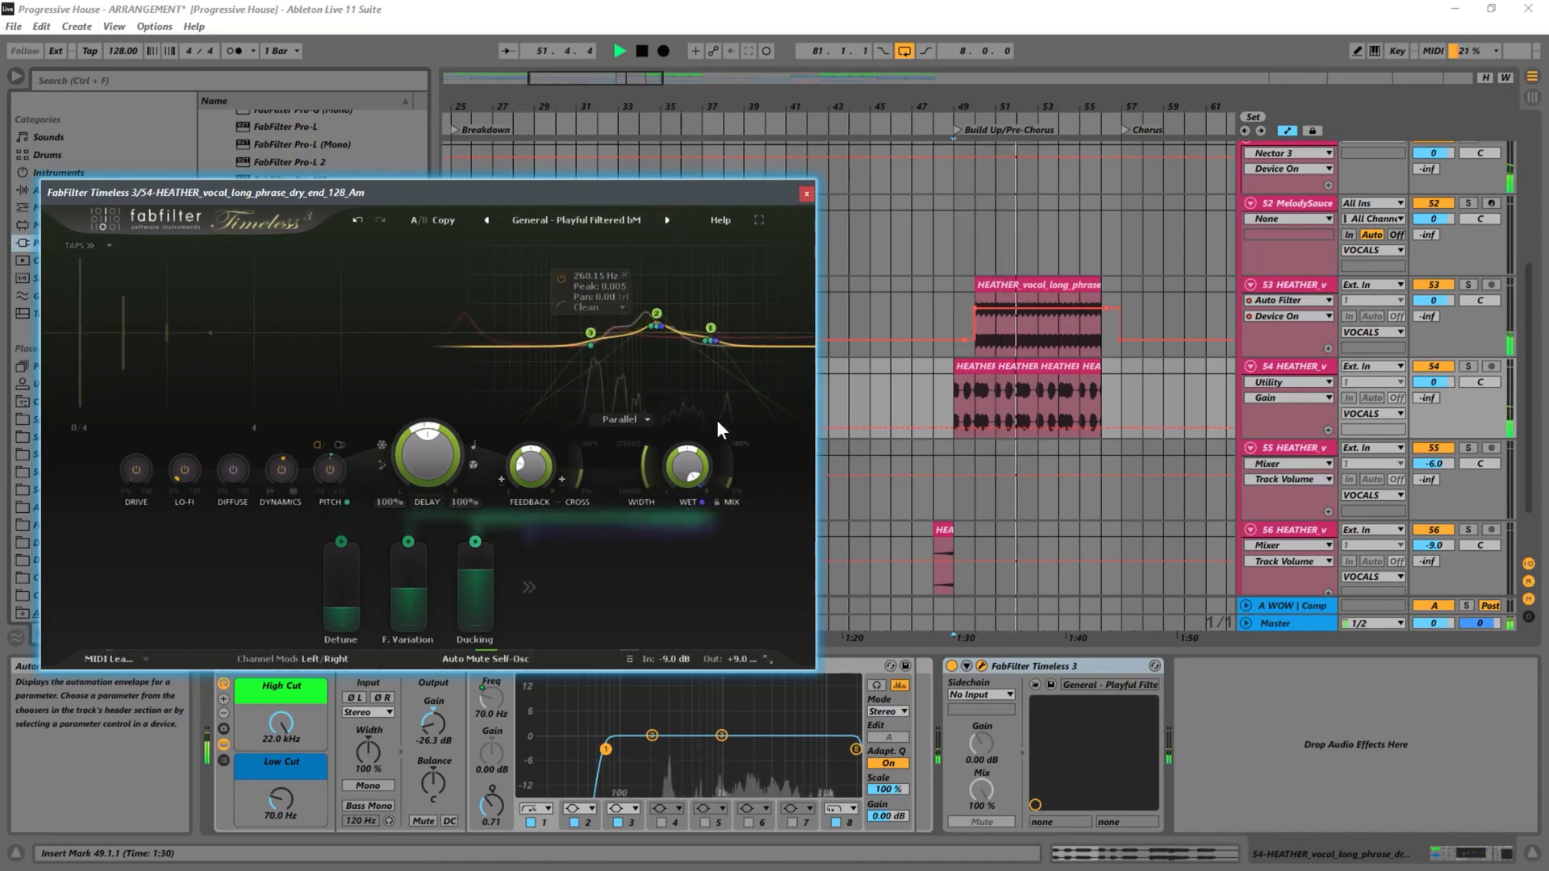
# Audition the Slapback presets "Diffused and Thin bM" and "Flexible Slapback Delay bM" on the vocal.
pyautogui.click(549, 220)
pyautogui.moveTo(614, 256)
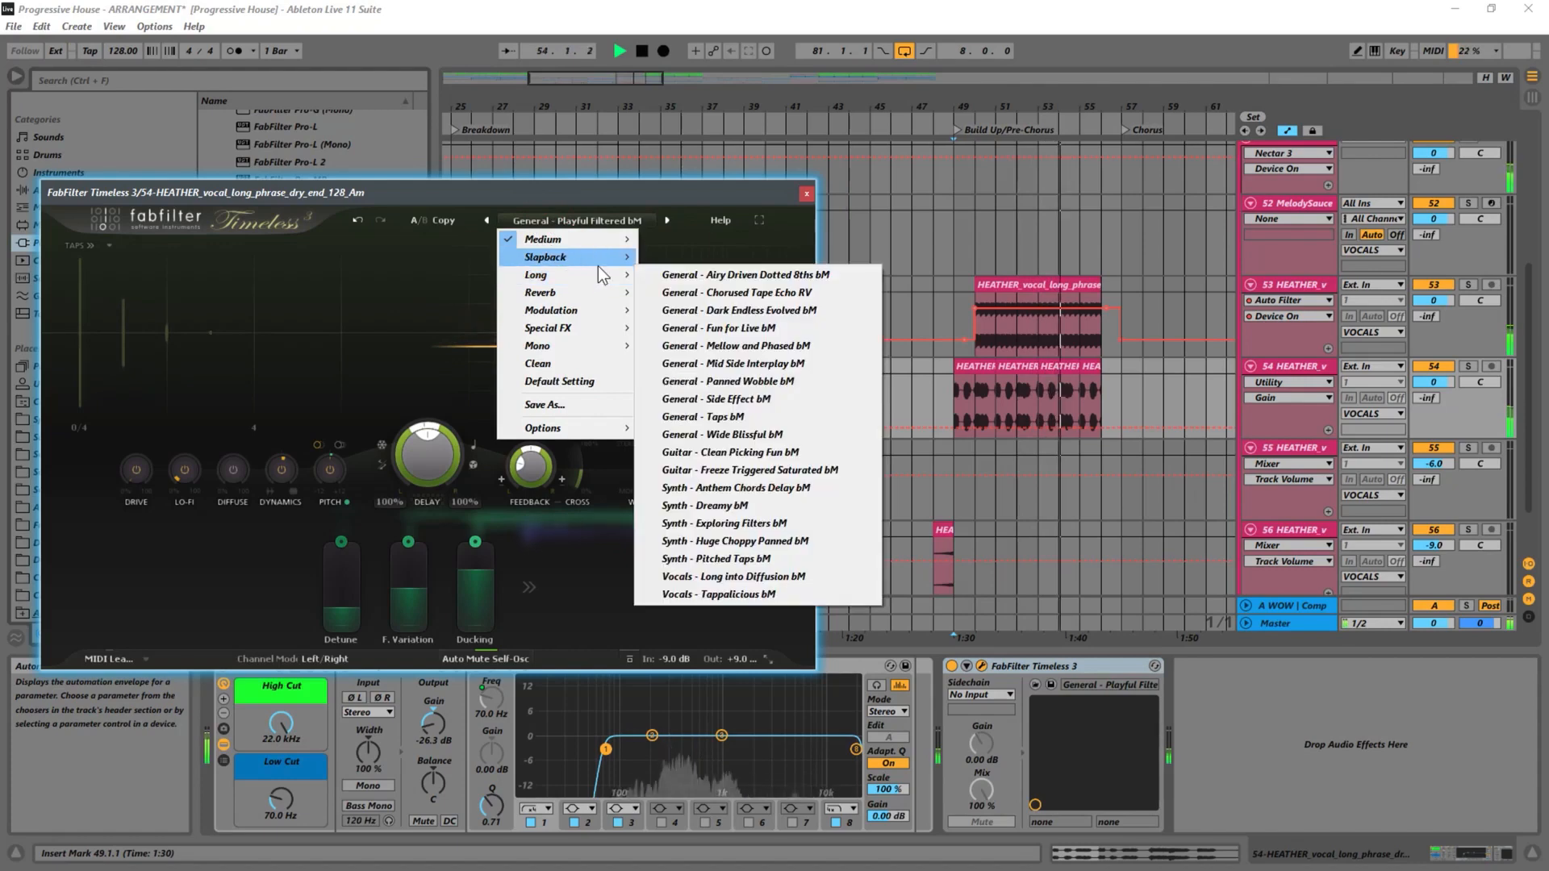
pyautogui.click(671, 308)
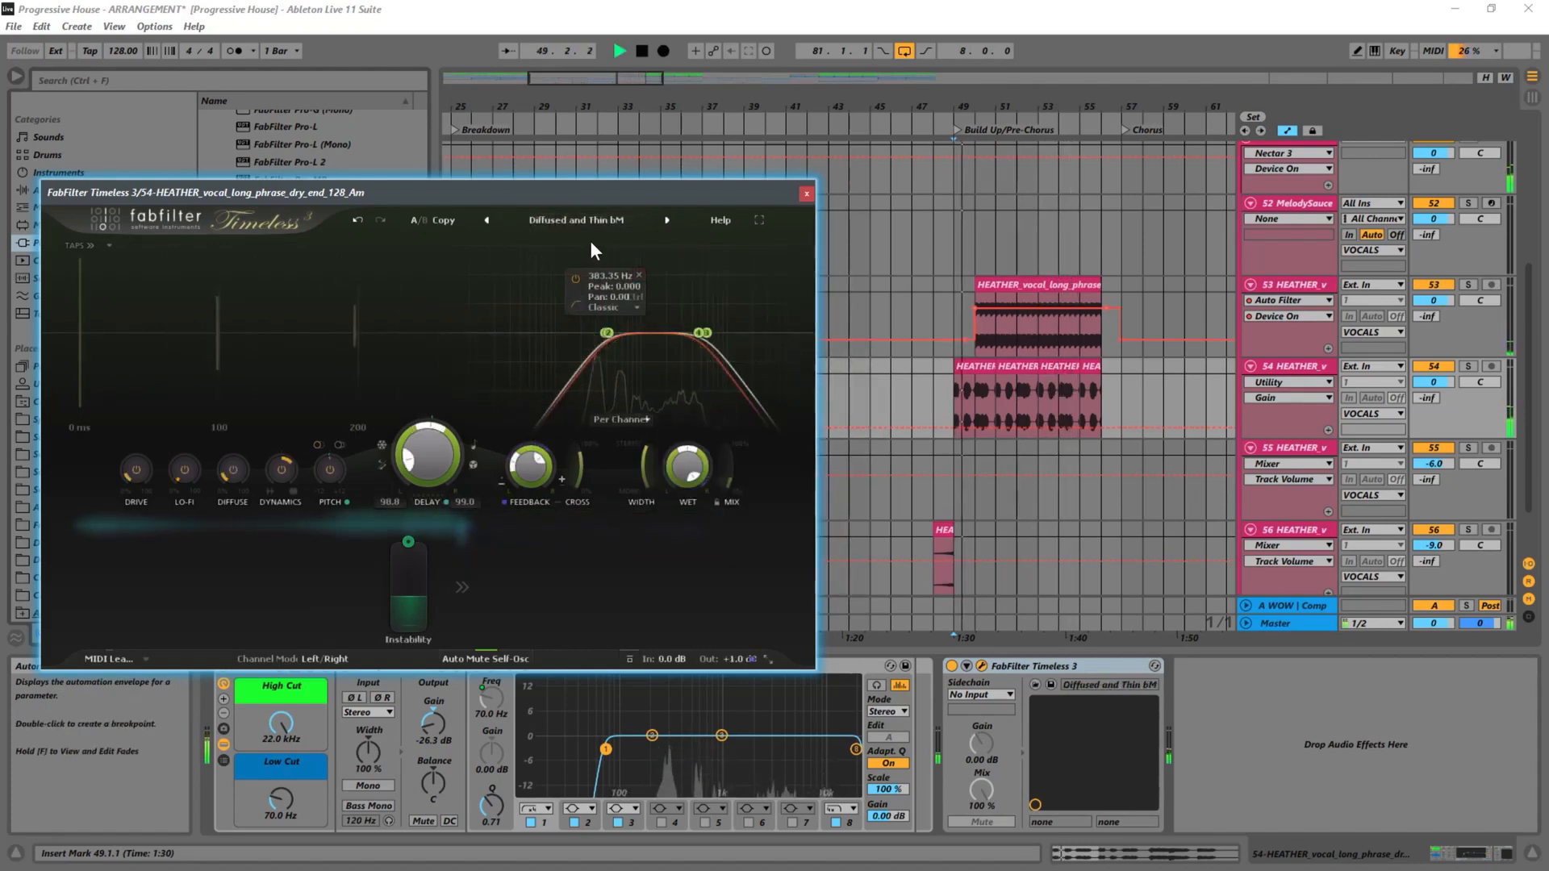
pyautogui.click(667, 220)
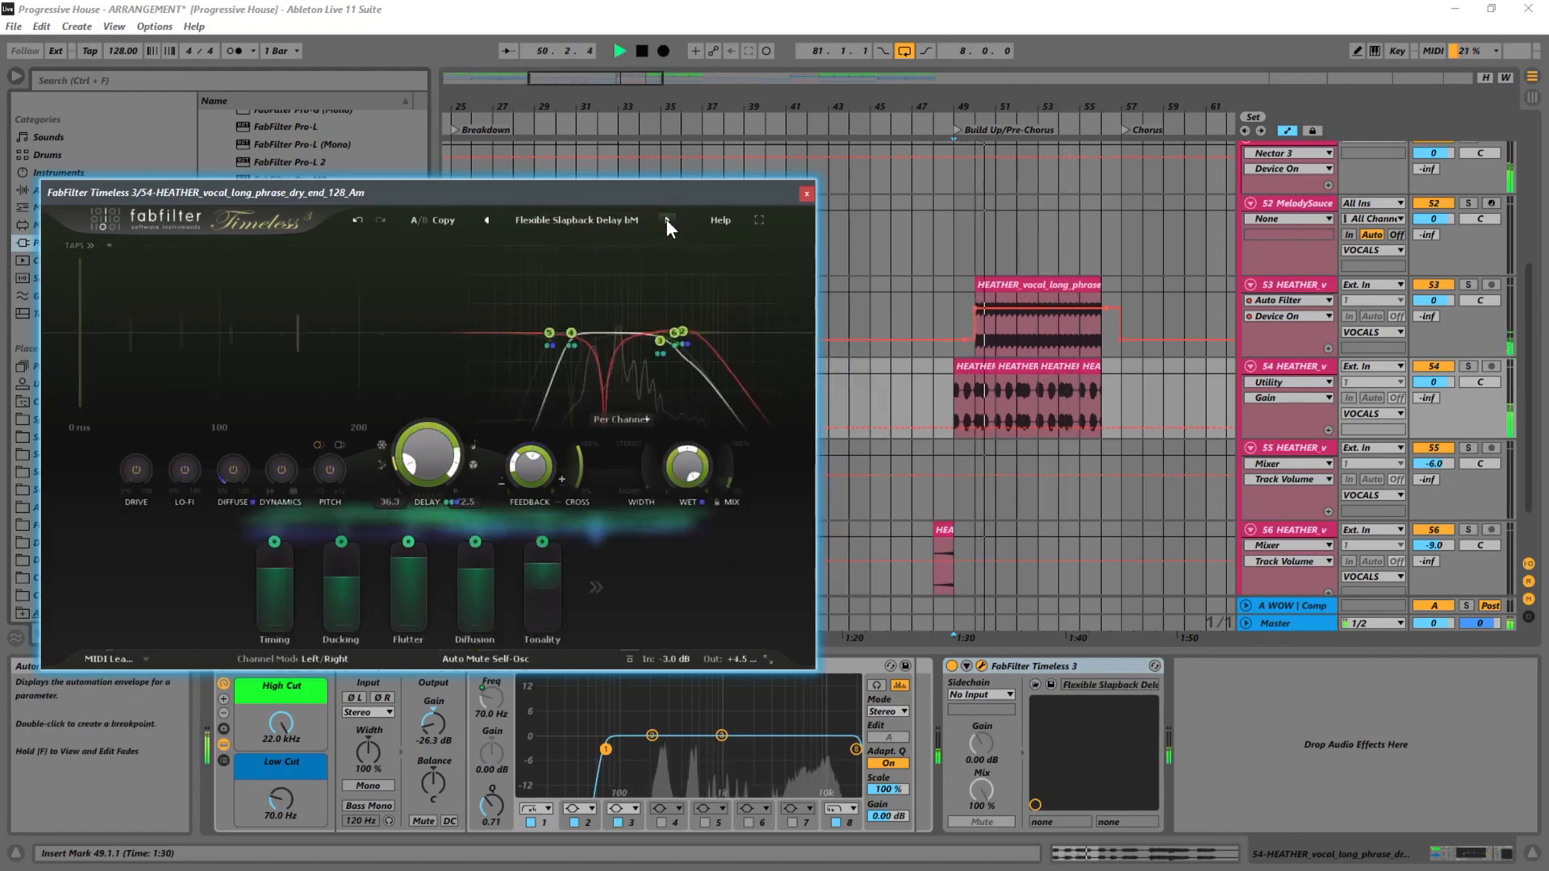
# Load the Long preset "General - Chorused Tape Echo RV", listen to it, and close the Timeless 3 window with playback stopped.
pyautogui.click(601, 220)
pyautogui.moveTo(589, 274)
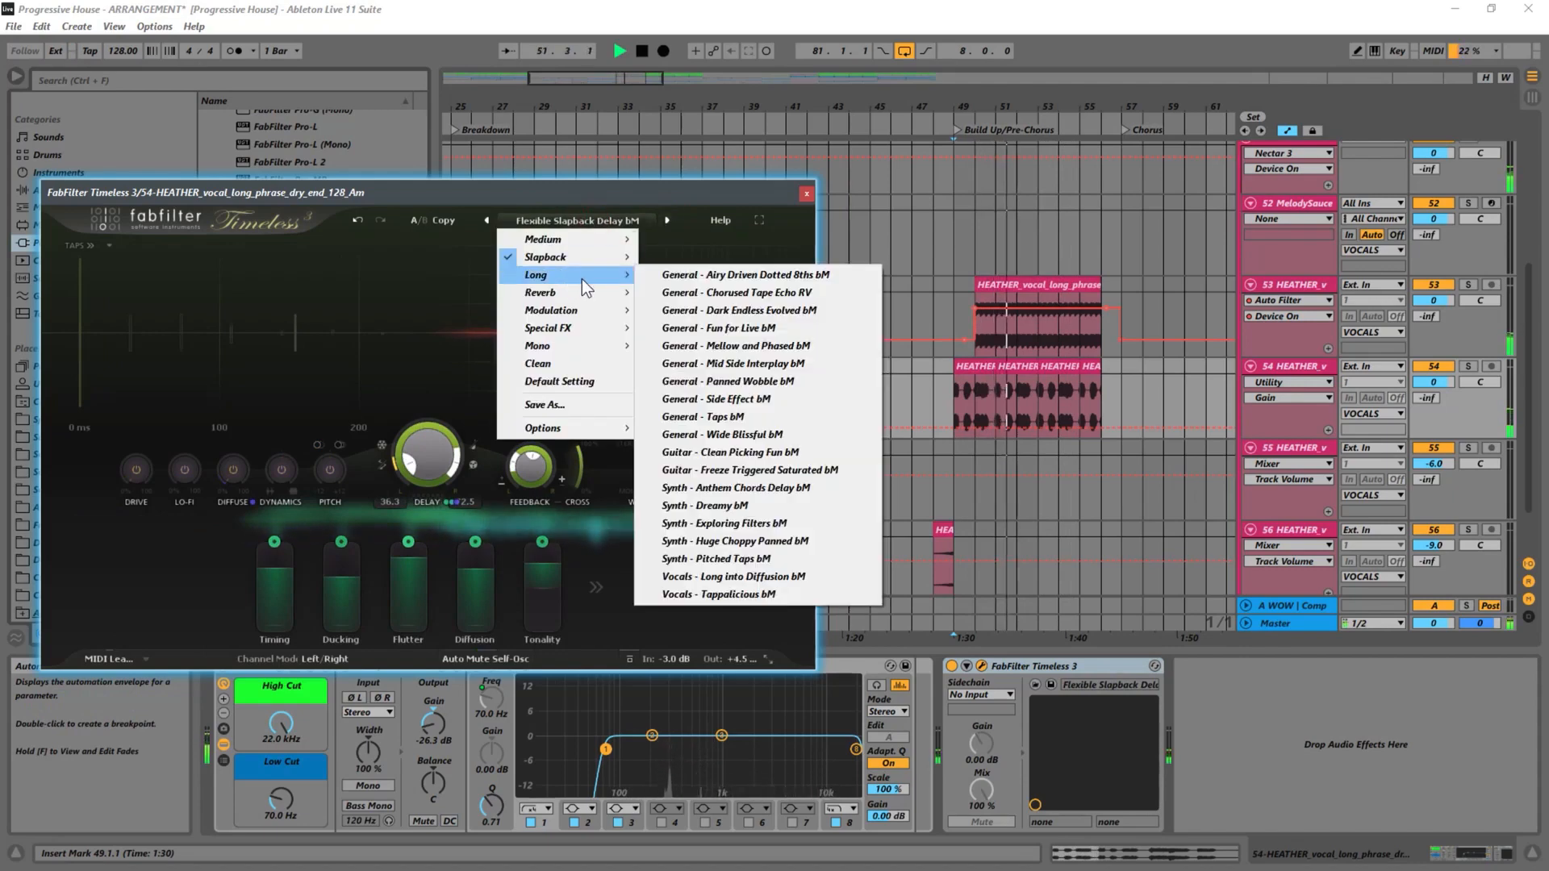
pyautogui.click(673, 294)
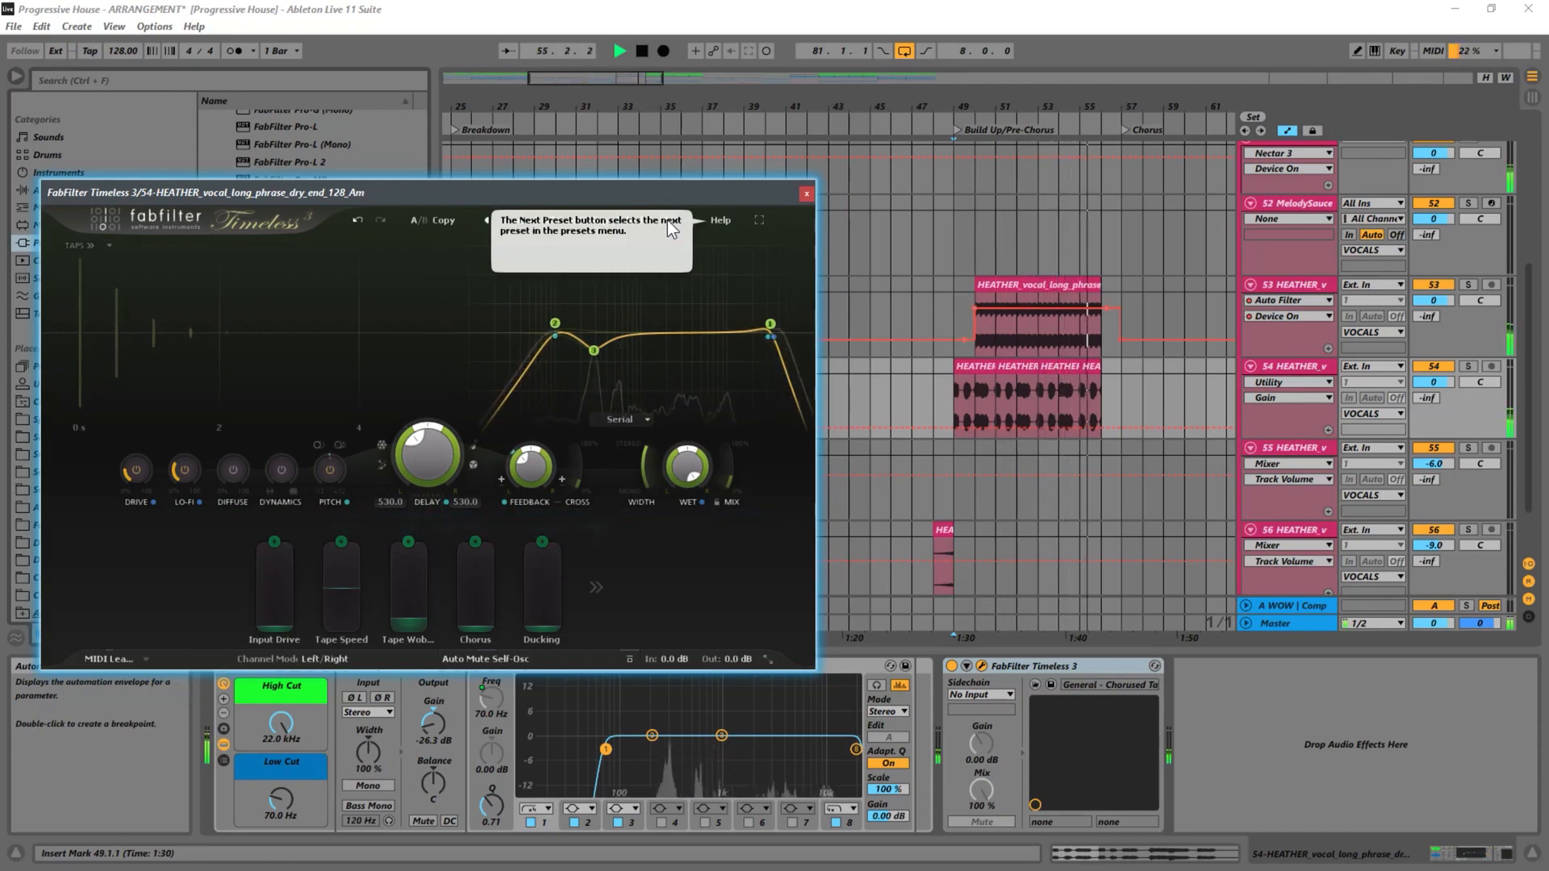
pyautogui.click(809, 195)
pyautogui.press('space')
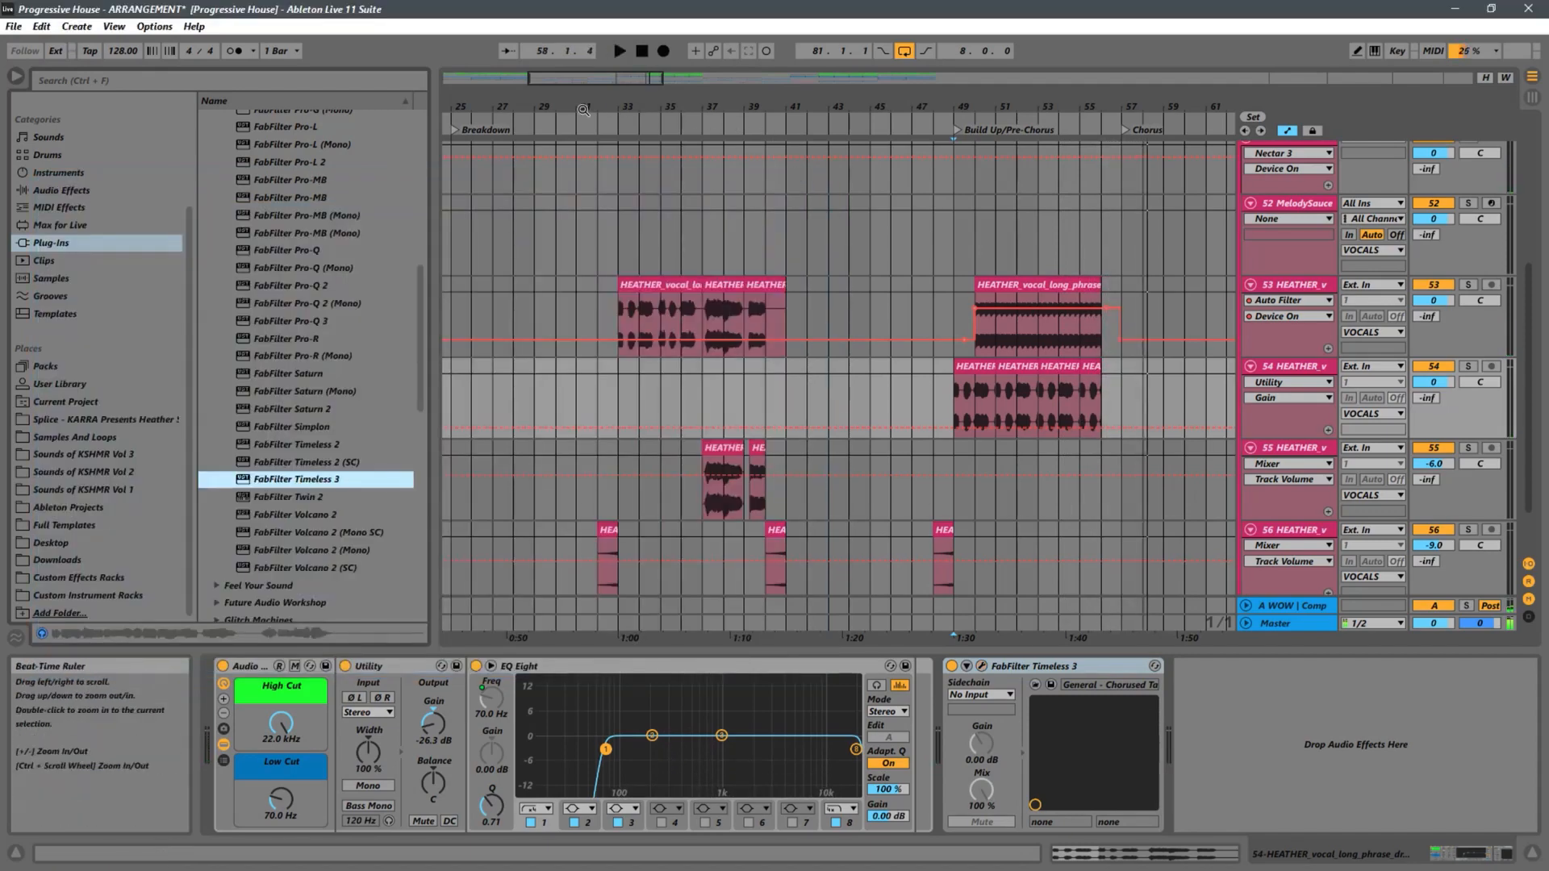
# Play the arrangement from the start of the Breakdown at bar 25.
pyautogui.moveTo(724, 106); pyautogui.dragTo(784, 50)
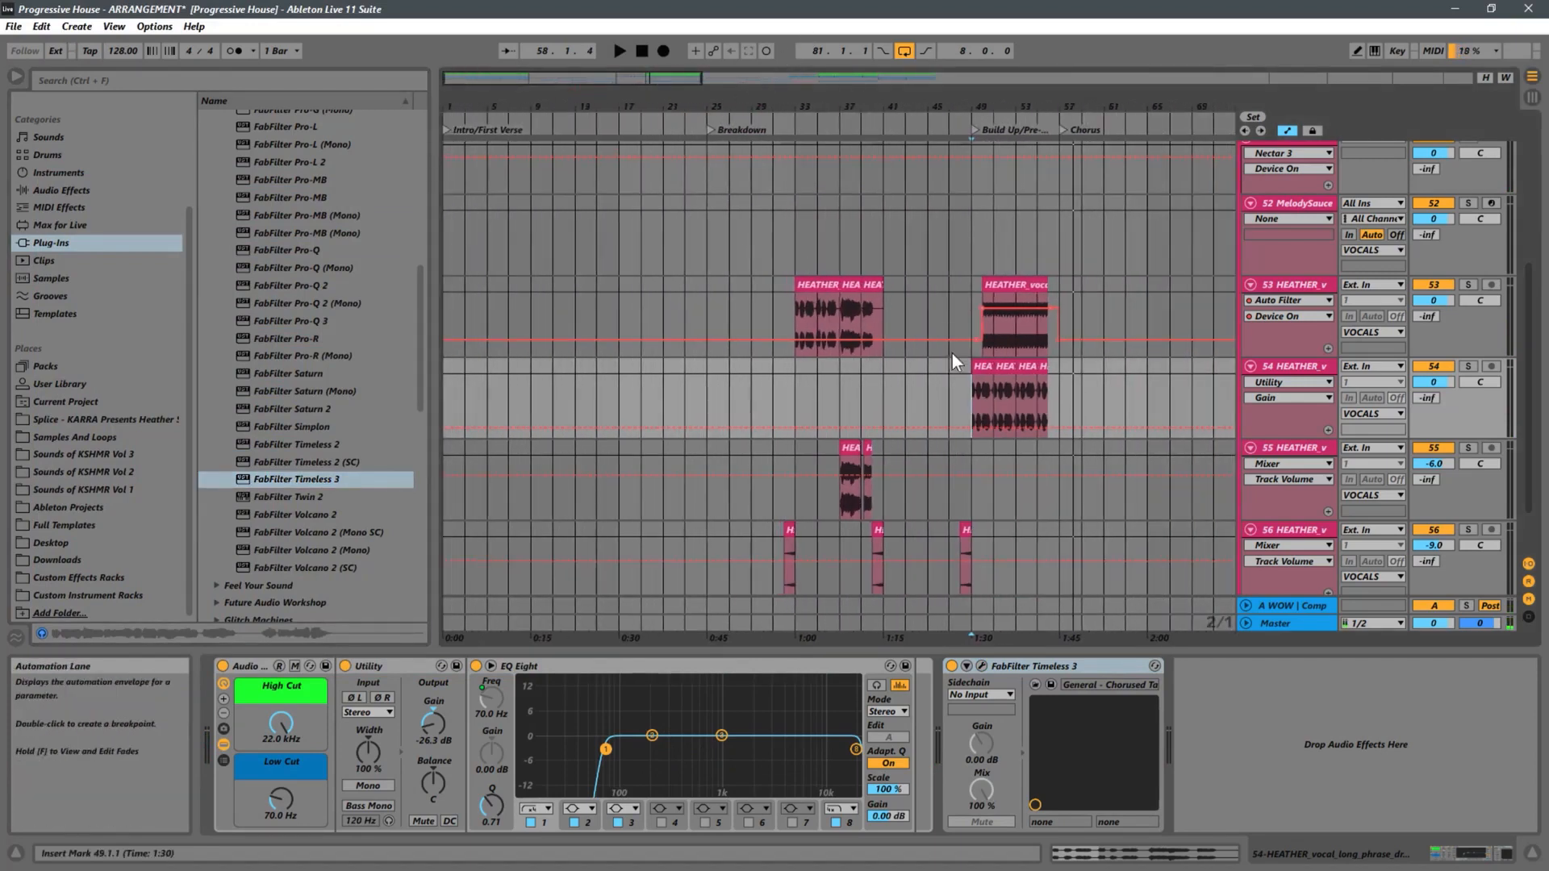
pyautogui.scroll(1, 525, 387)
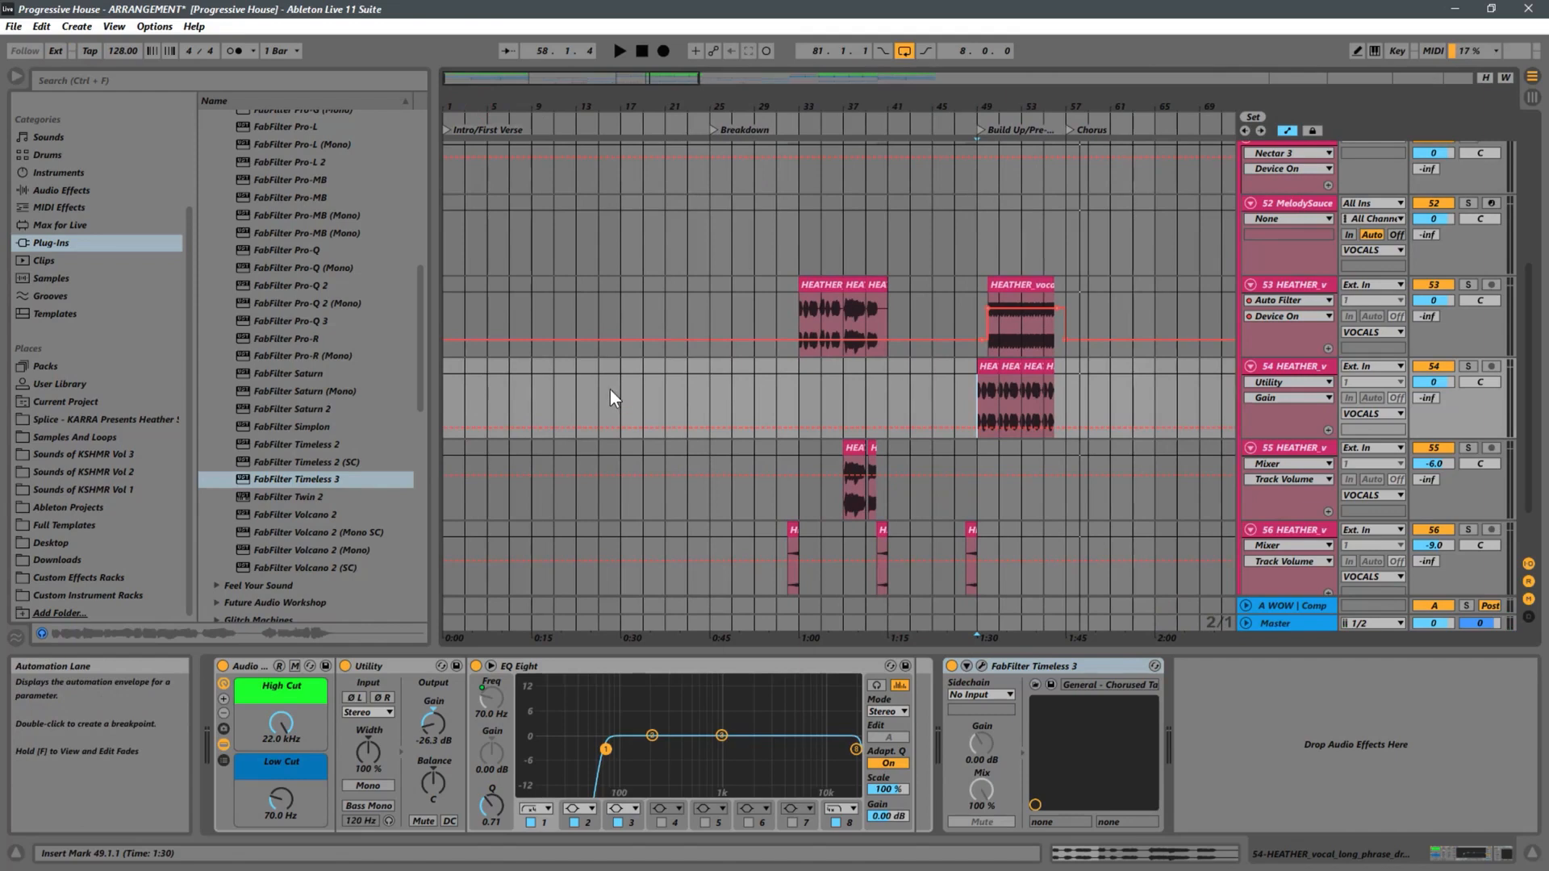
pyautogui.click(712, 389)
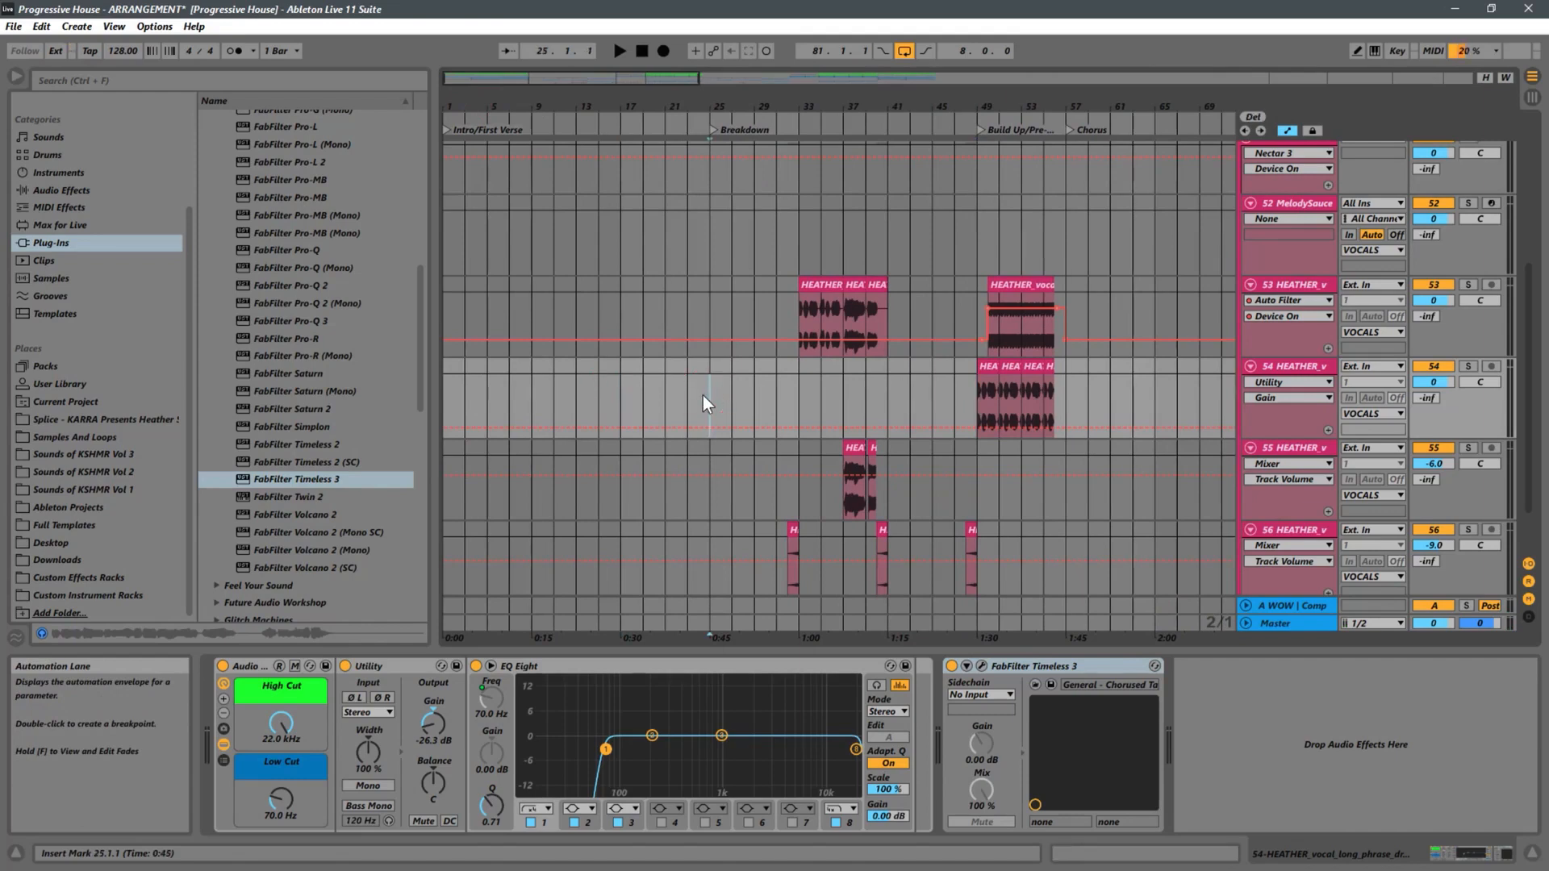
pyautogui.press('space')
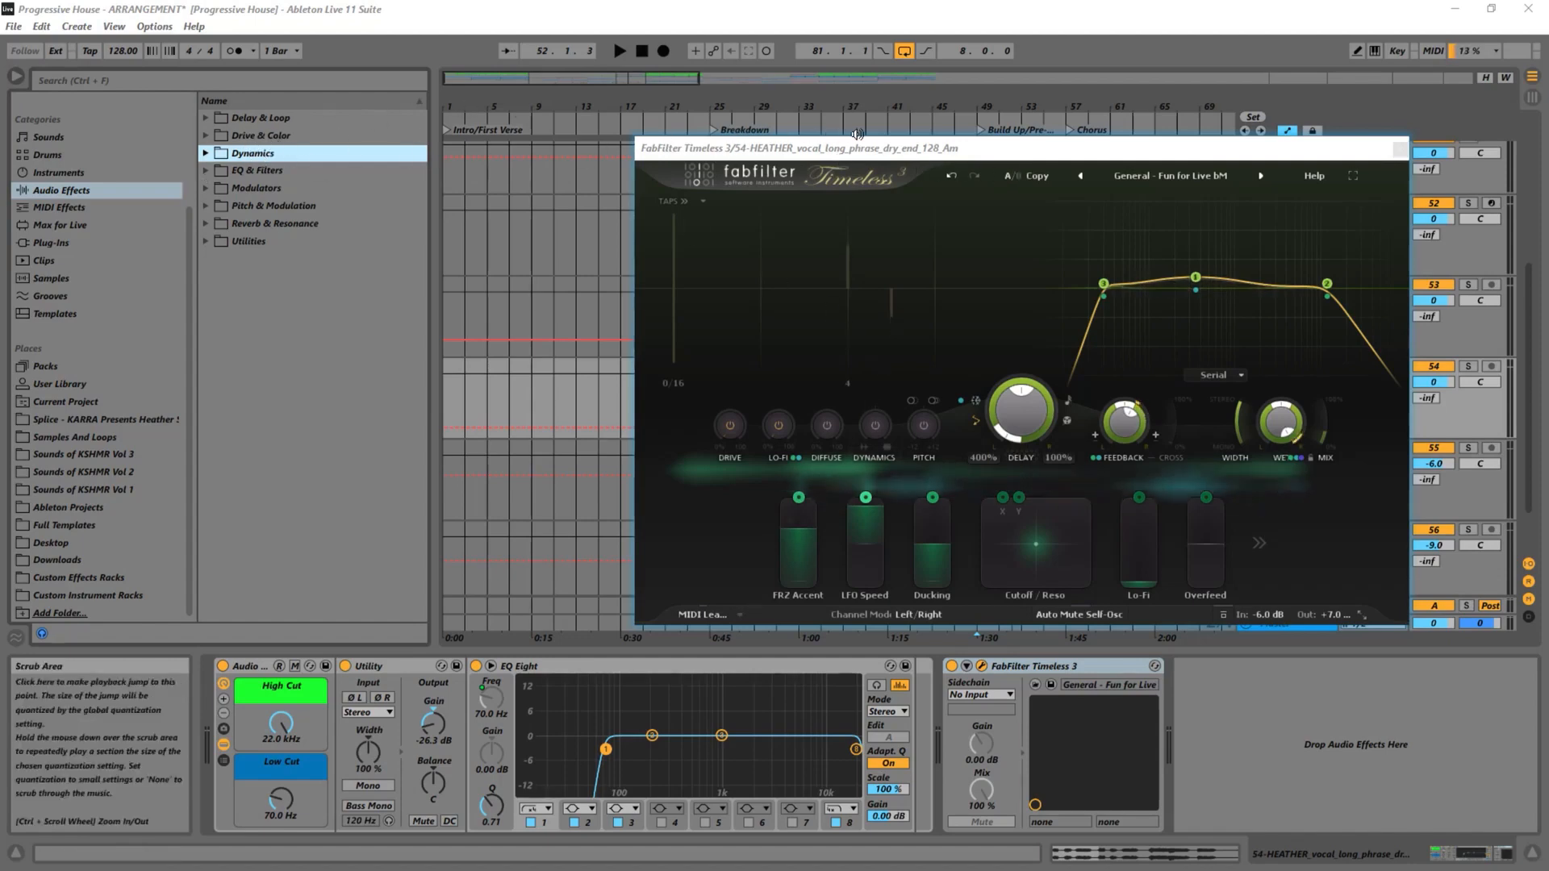
# Move the Timeless 3 window clear of the build-up clips, solo vocal track 54 and play it from bar 49.
pyautogui.moveTo(857, 148); pyautogui.dragTo(302, 150)
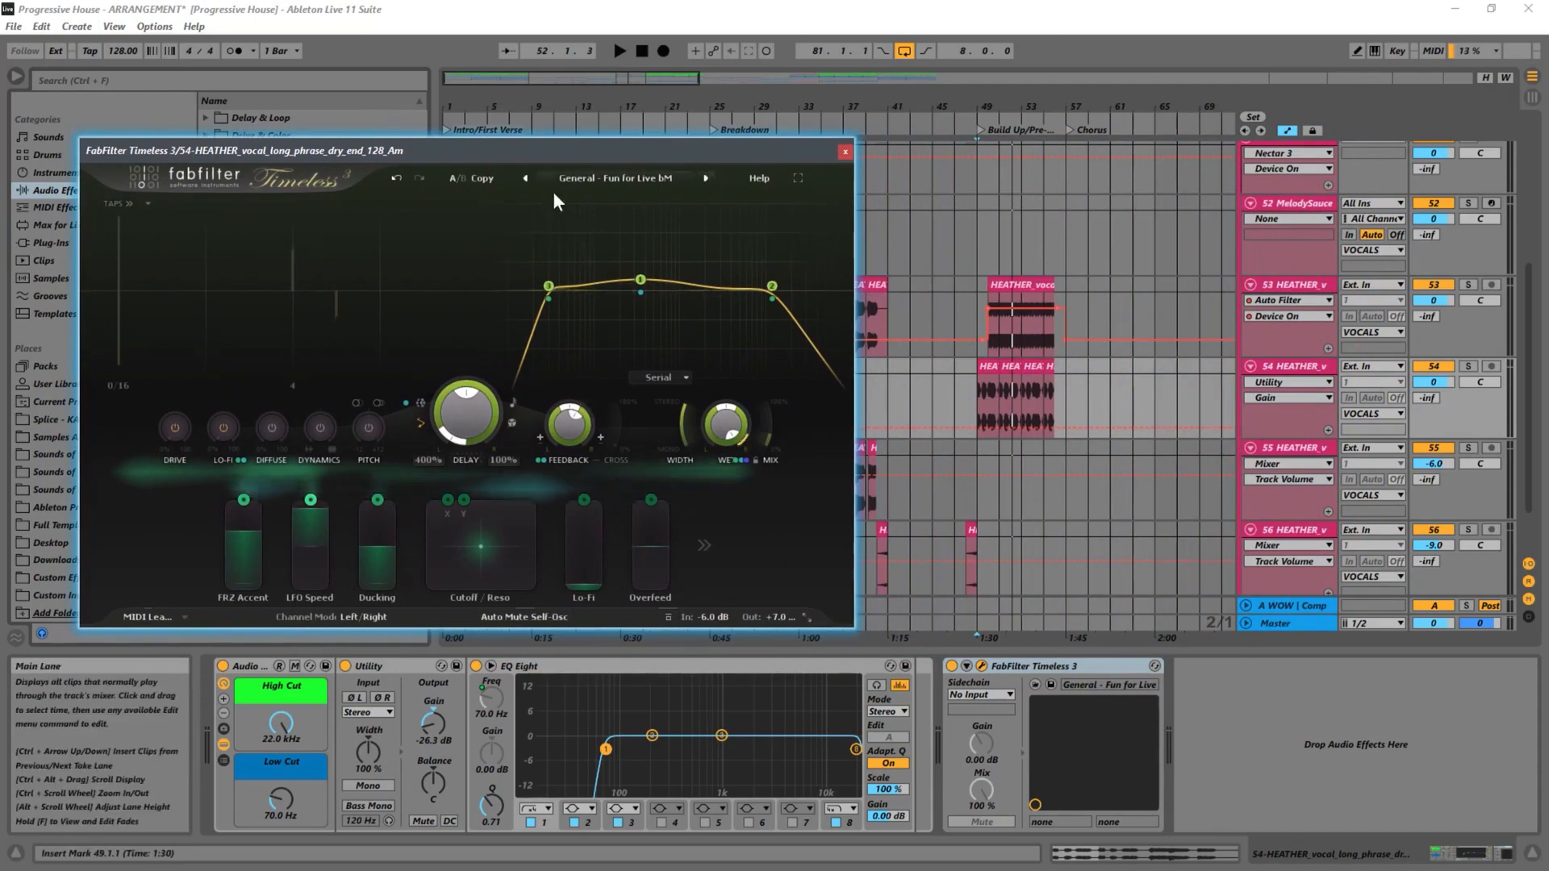
pyautogui.click(978, 389)
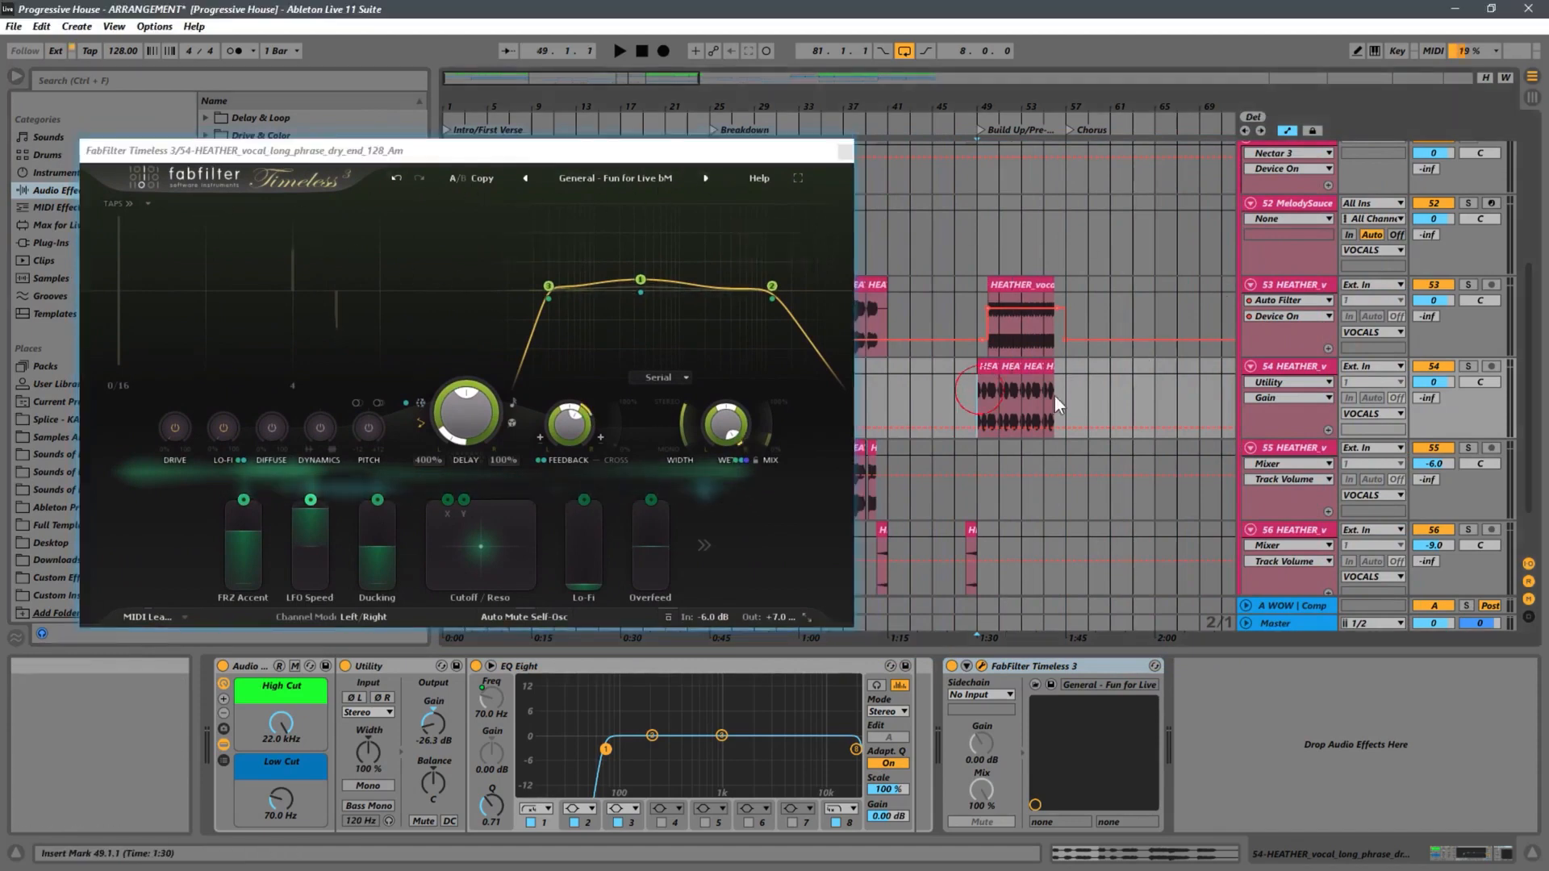
pyautogui.click(1468, 366)
pyautogui.press('space')
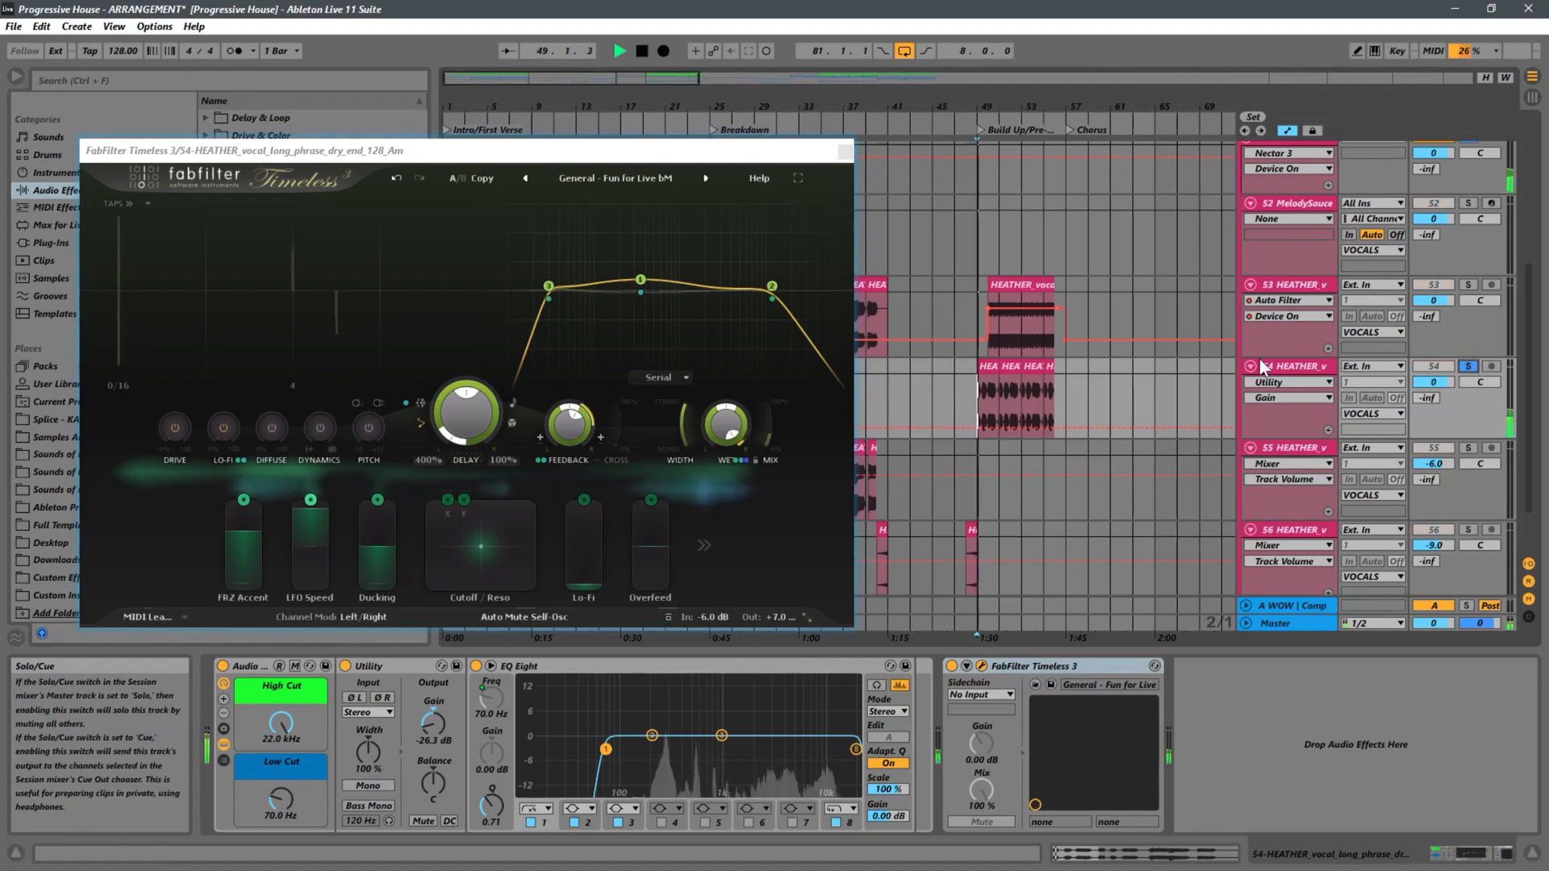
# Switch Timeless 3 to the next preset, "General - Mellow and Phased bM", and close its window with playback stopped.
pyautogui.click(707, 183)
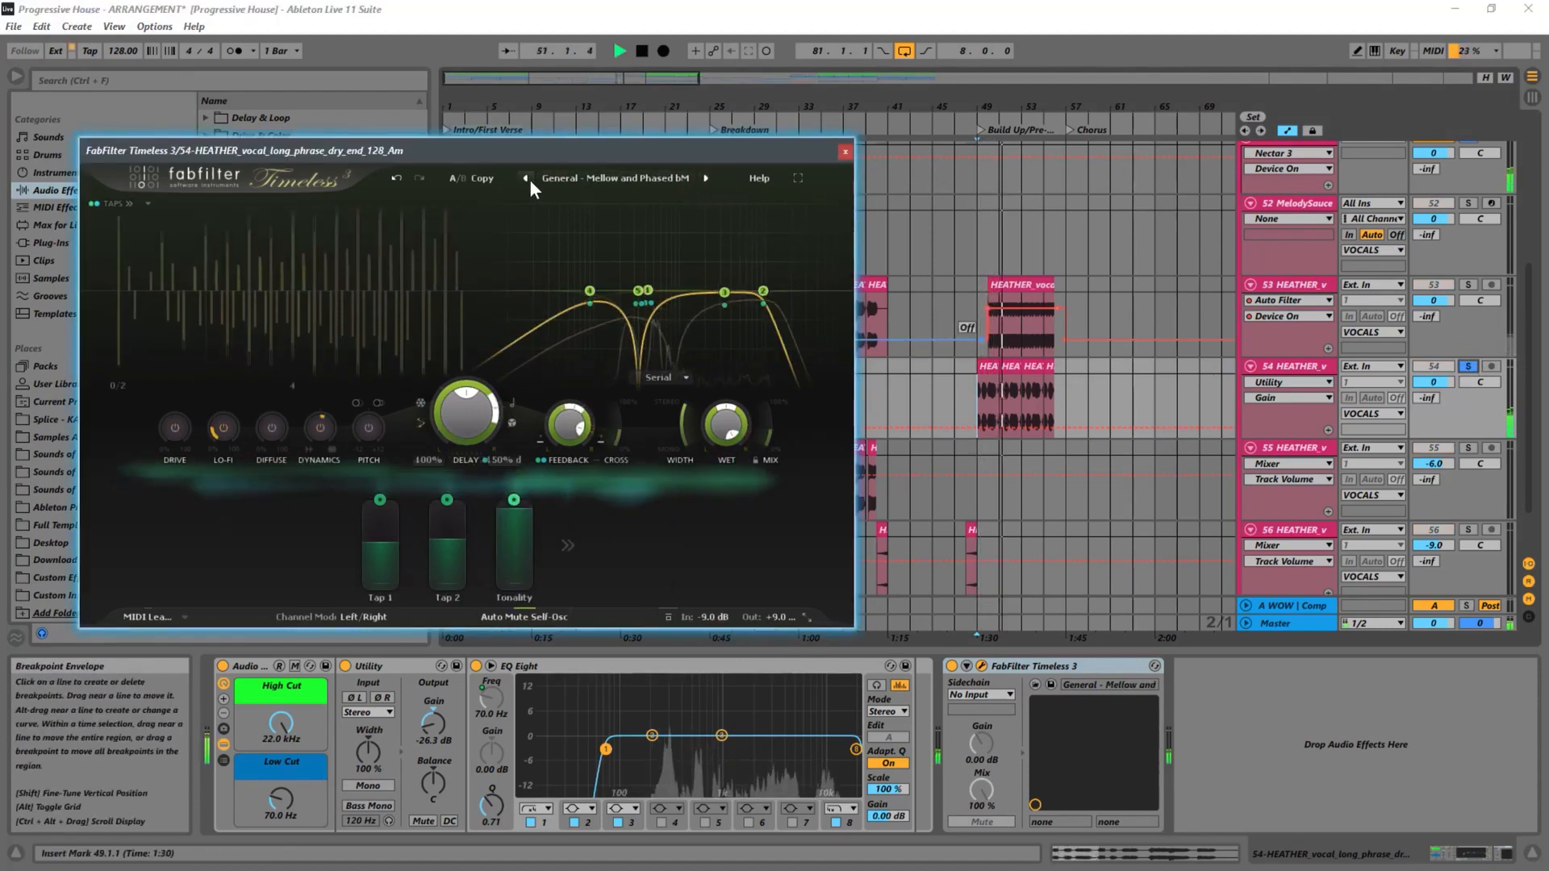
pyautogui.click(844, 151)
pyautogui.press('space')
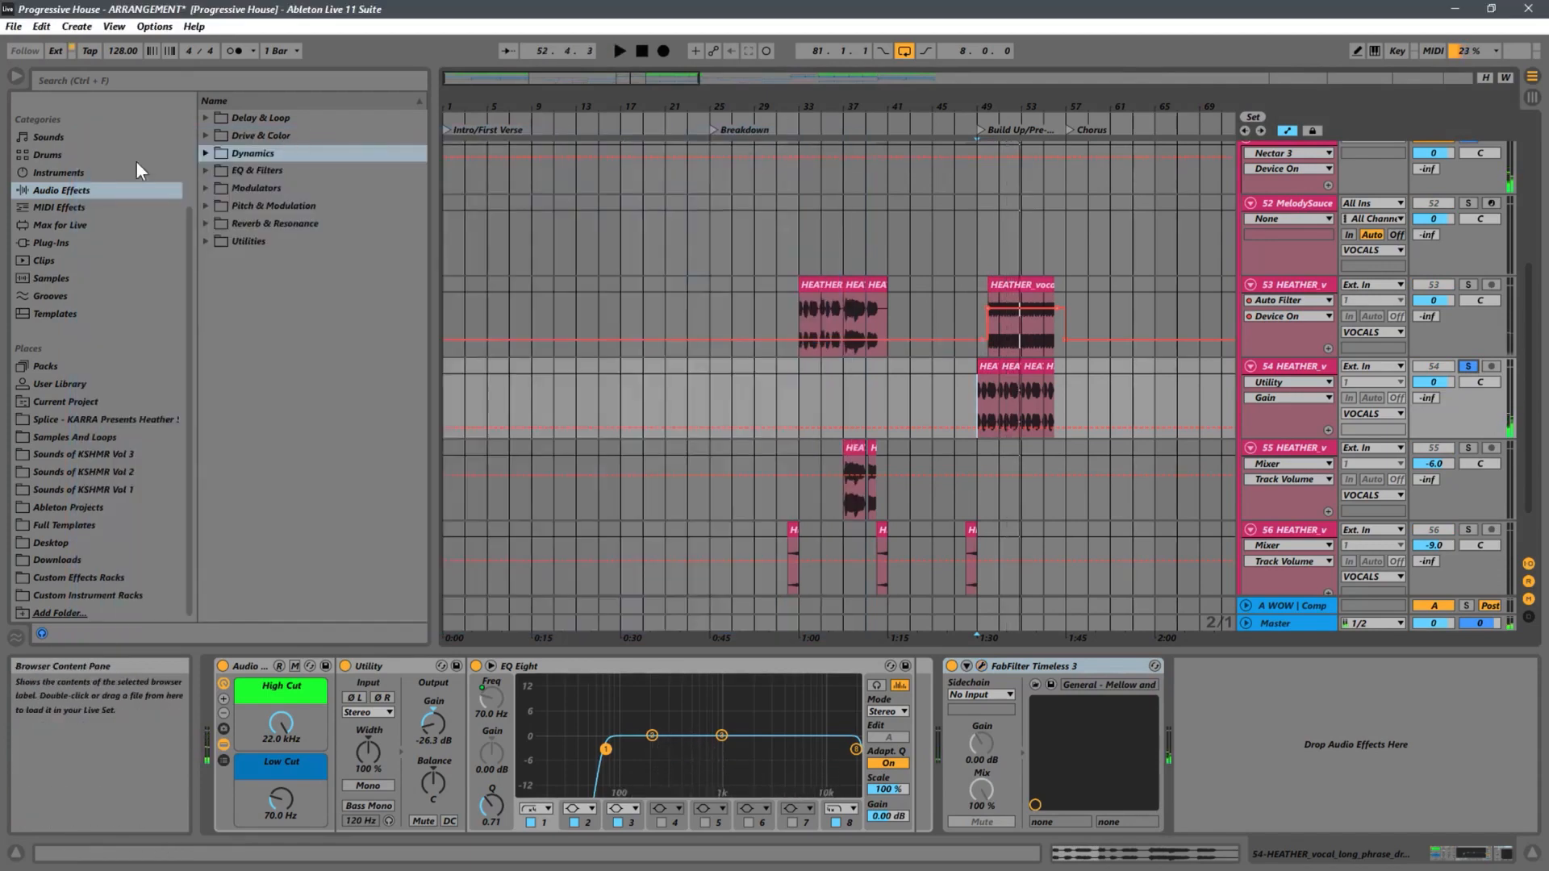
# Add the Echo preset "A Bit Tipsy" from the Vintage Delay presets after Timeless 3 on vocal track 54.
pyautogui.click(206, 225)
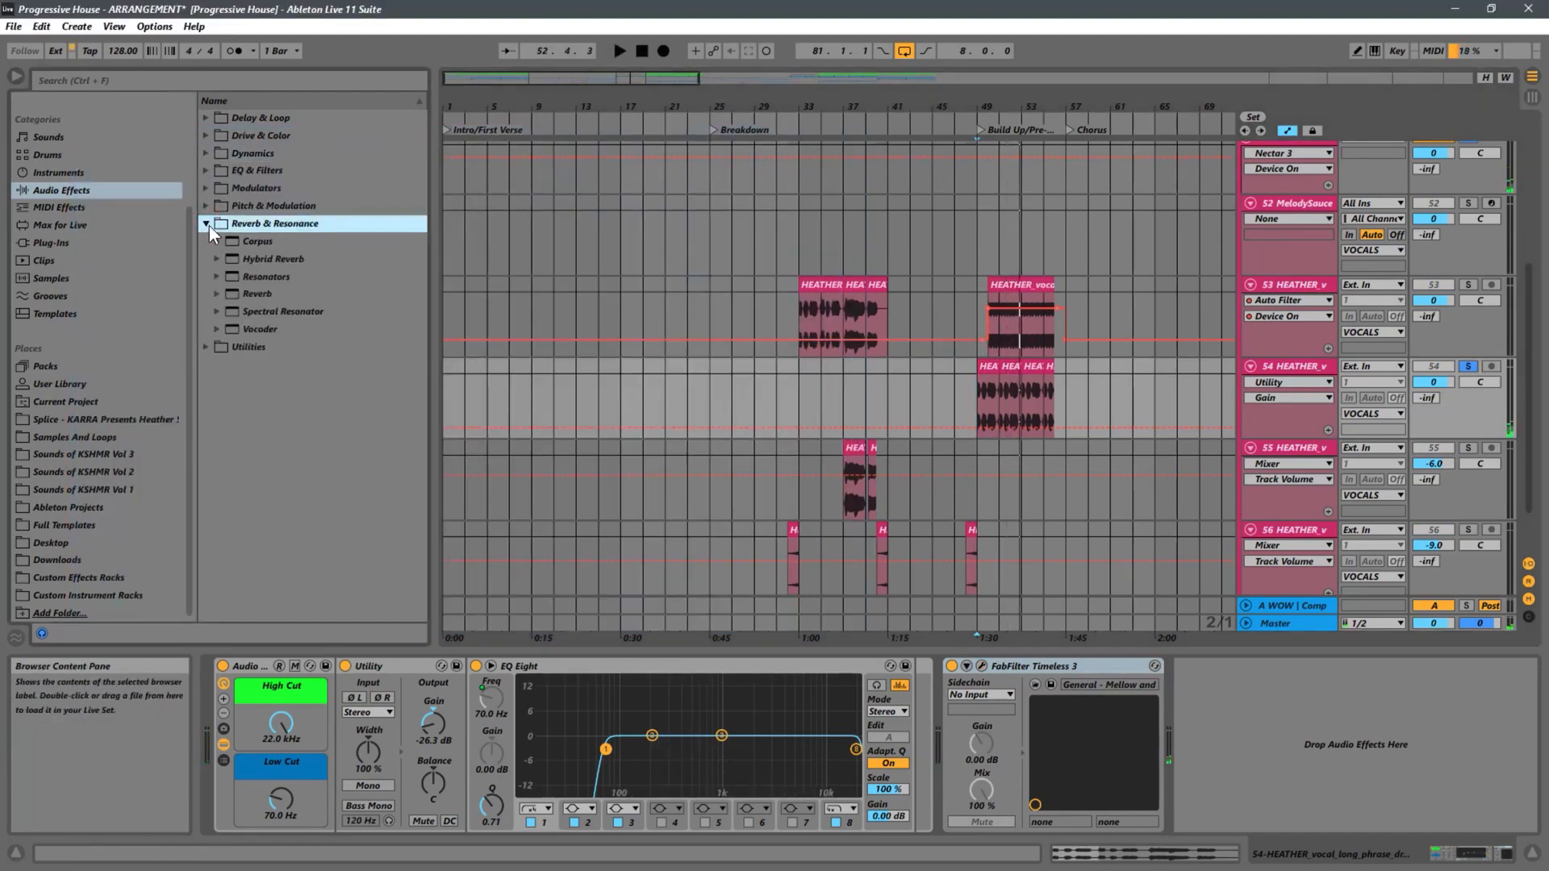
pyautogui.click(206, 119)
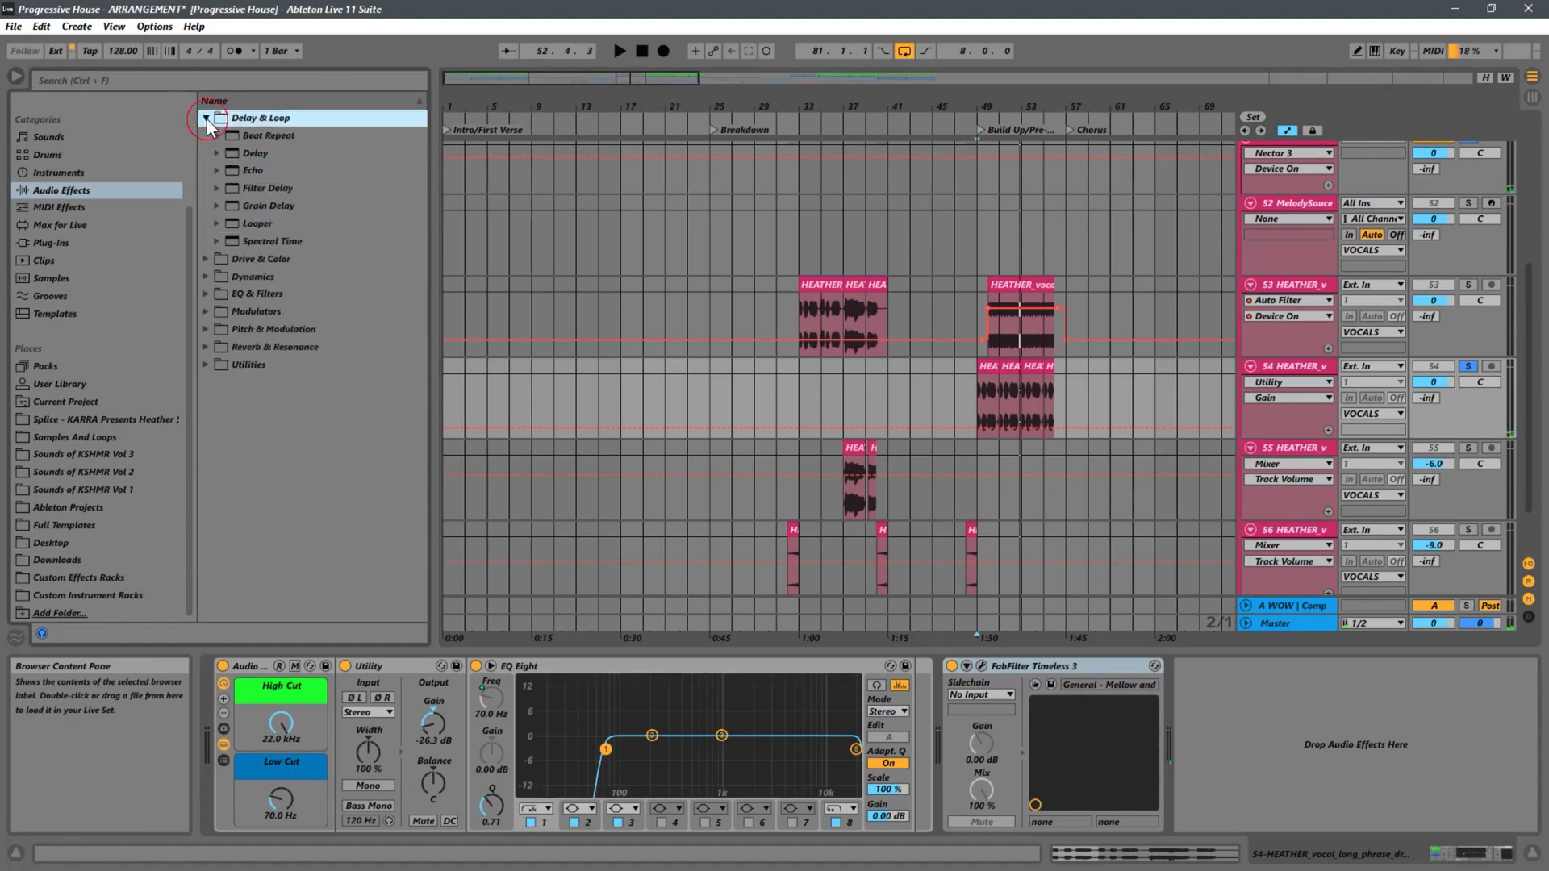
pyautogui.click(216, 171)
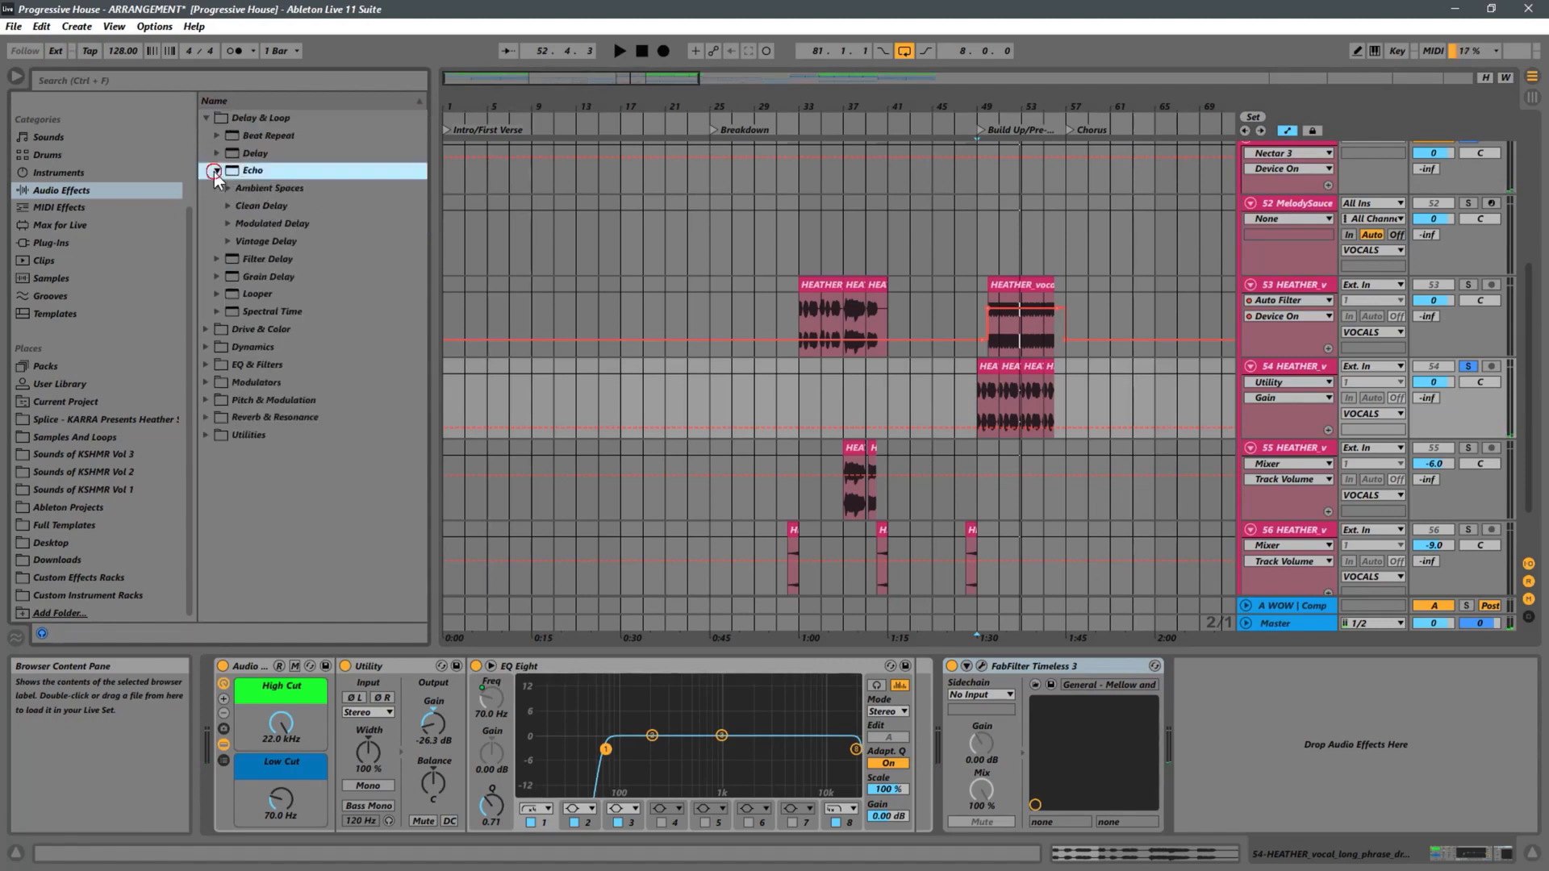
pyautogui.click(229, 242)
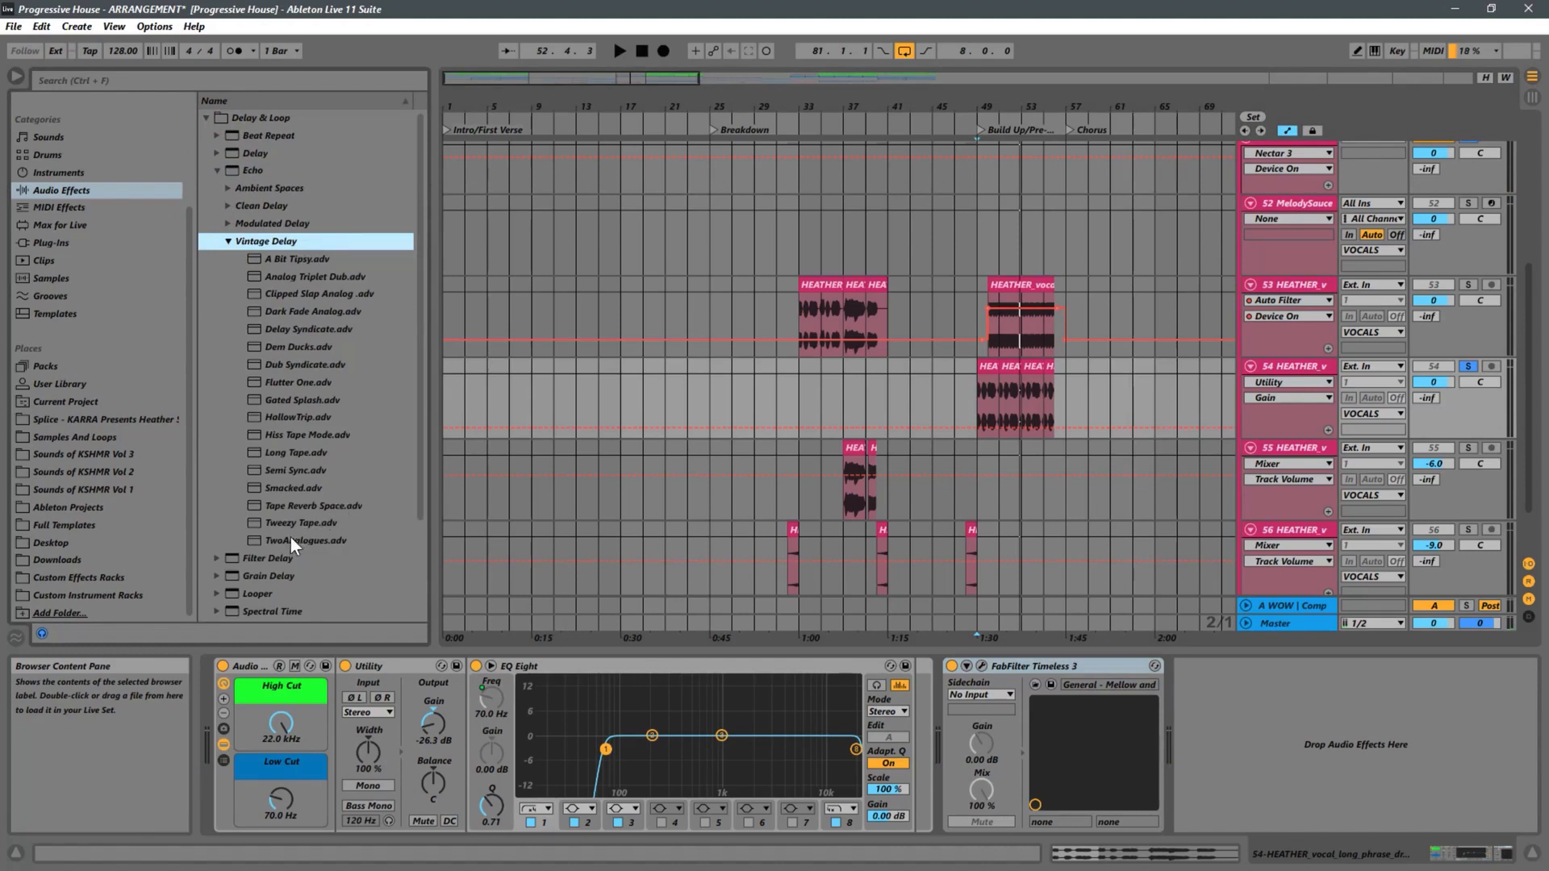
pyautogui.moveTo(281, 255); pyautogui.dragTo(1253, 702)
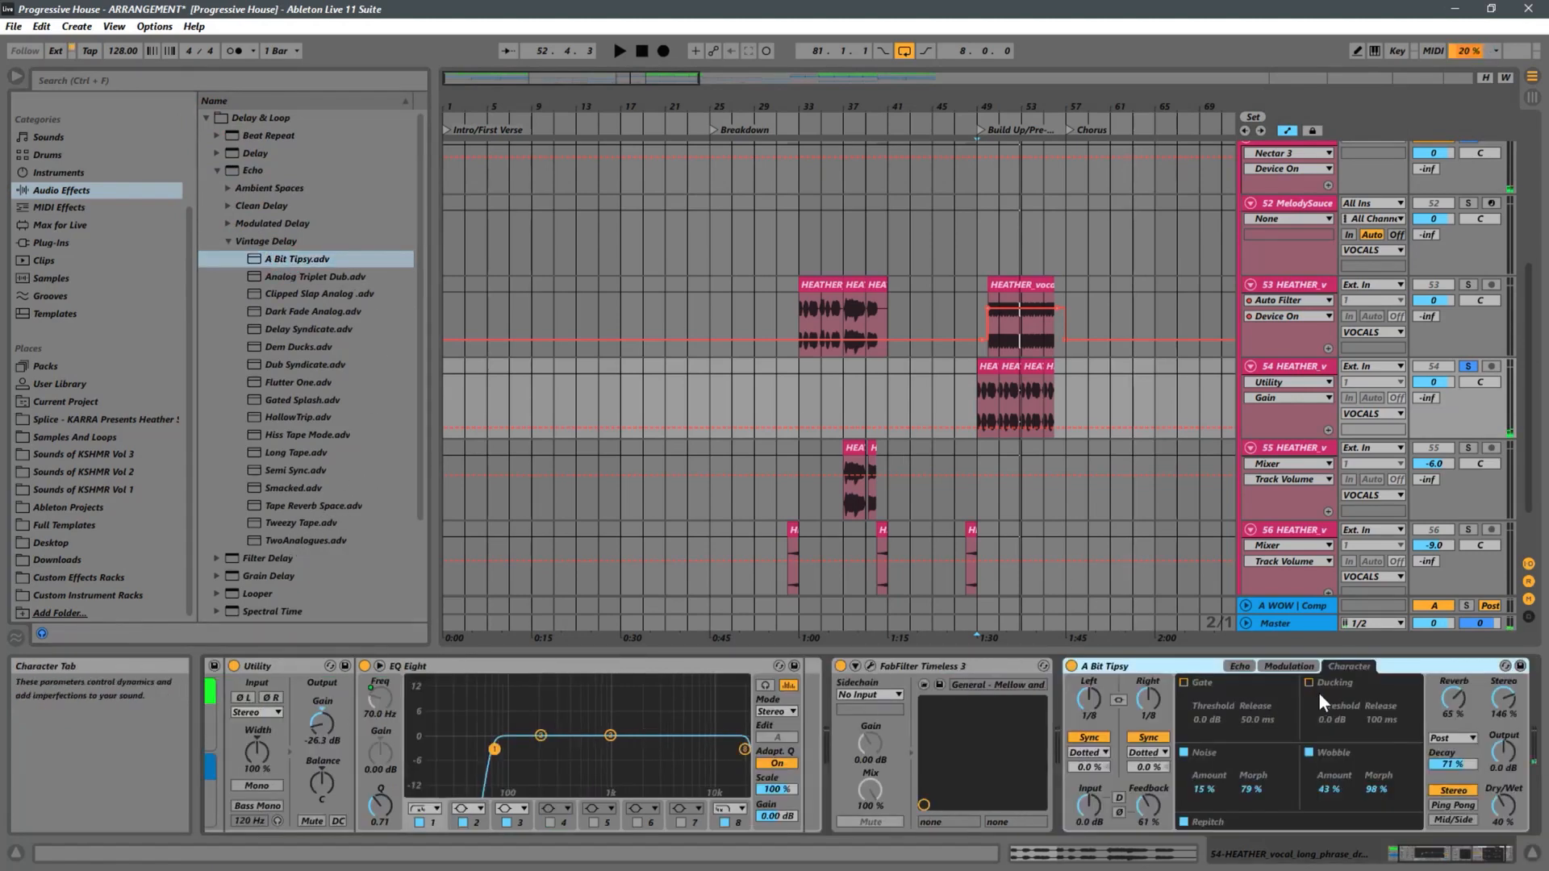
# Turn on Echo's ducking with a -25 dB threshold and set its dry/wet to 11 % while playing the soloed vocal.
pyautogui.click(1309, 685)
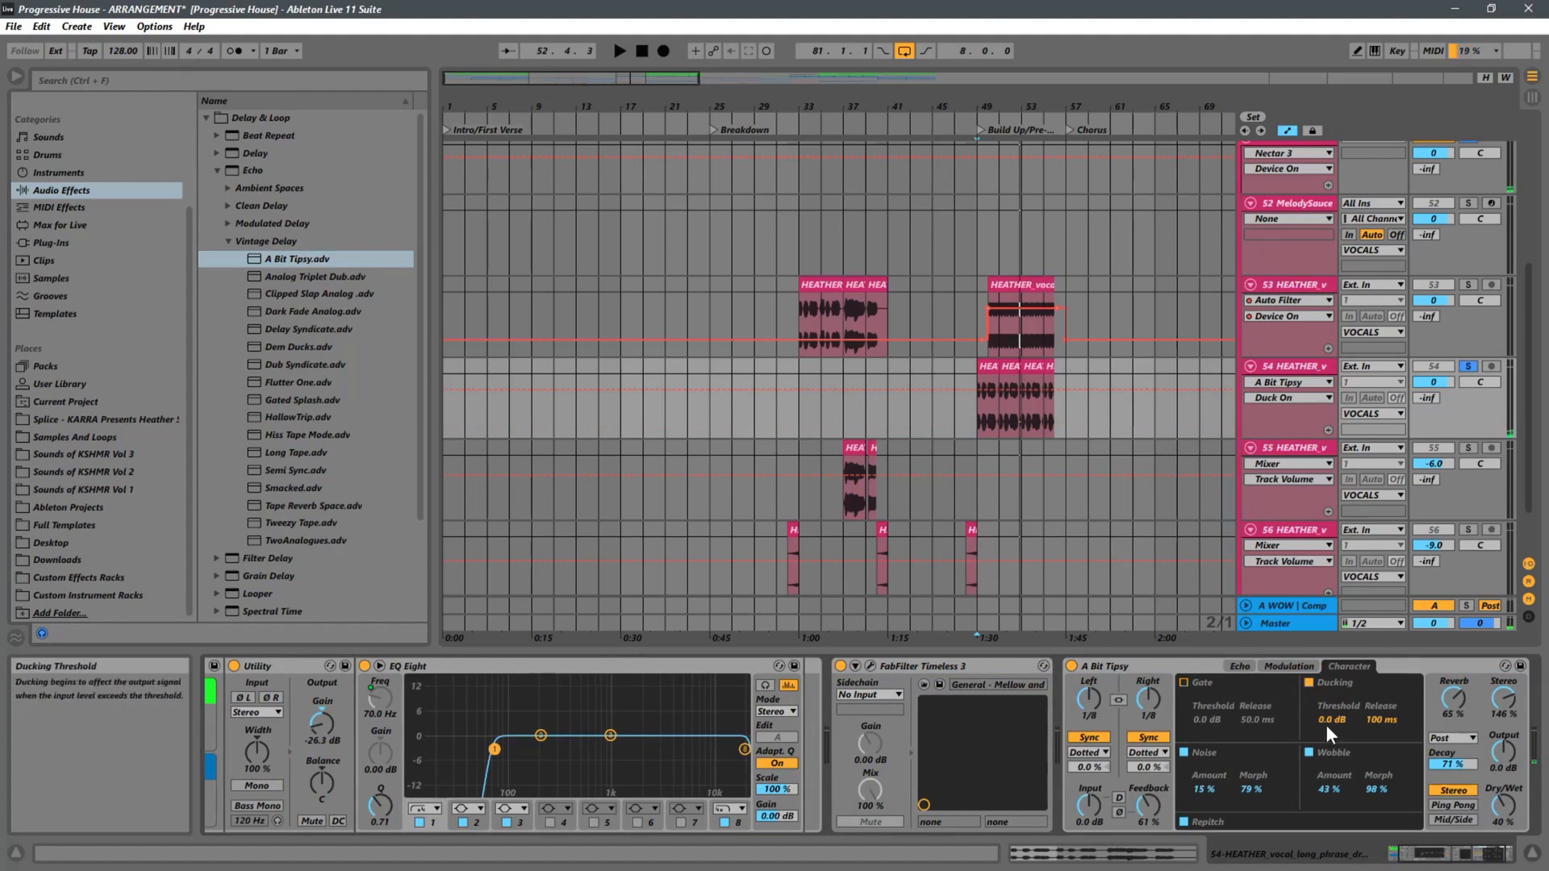
pyautogui.moveTo(1333, 702); pyautogui.dragTo(1323, 731)
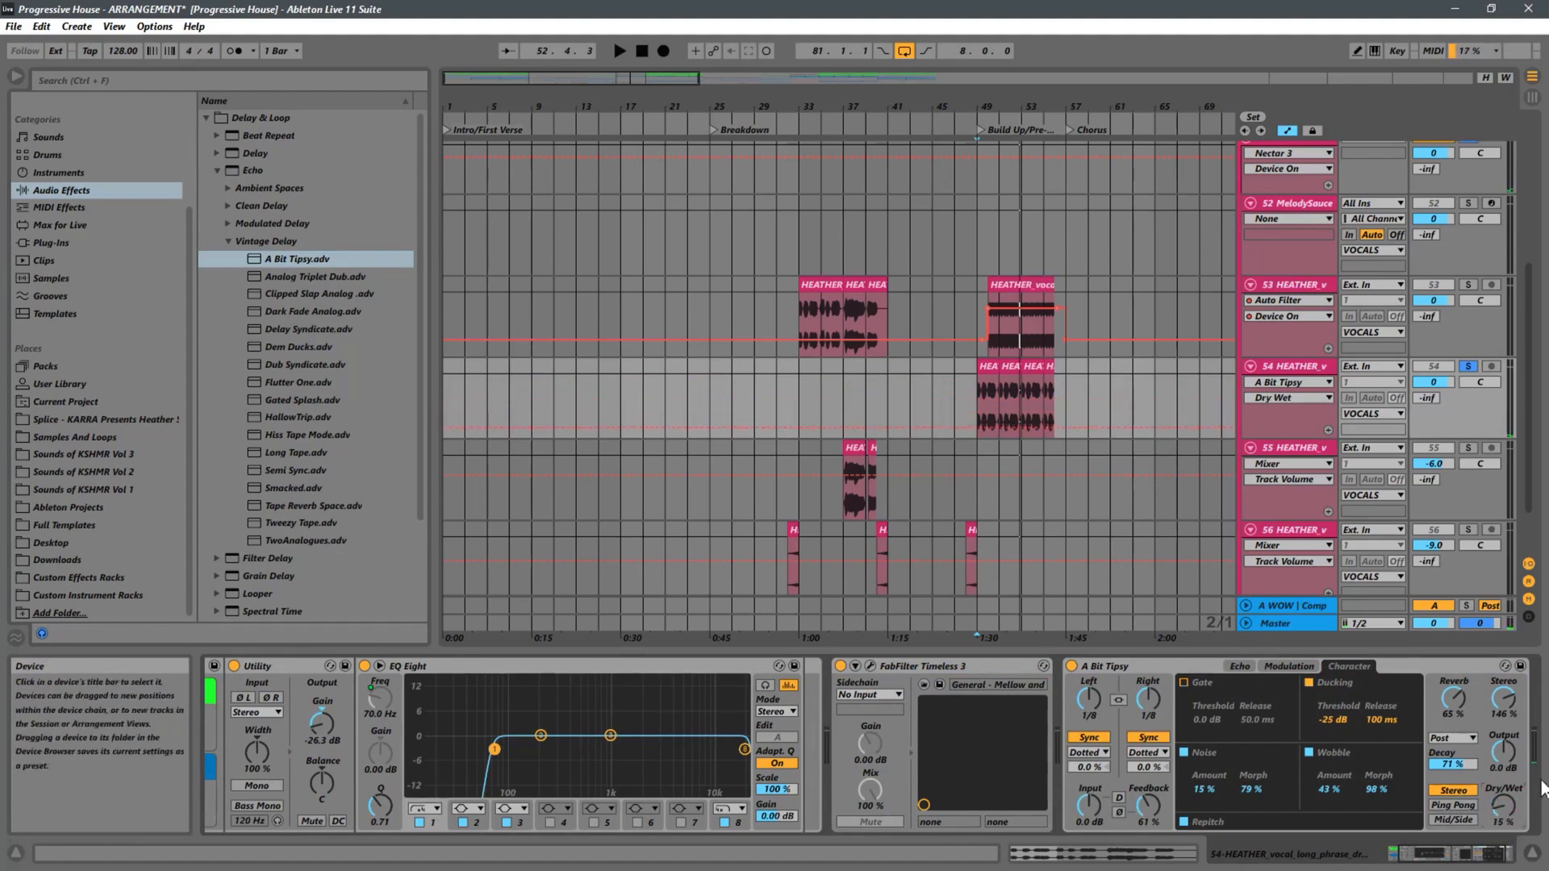
pyautogui.press('space')
pyautogui.scroll(6, 1507, 797)
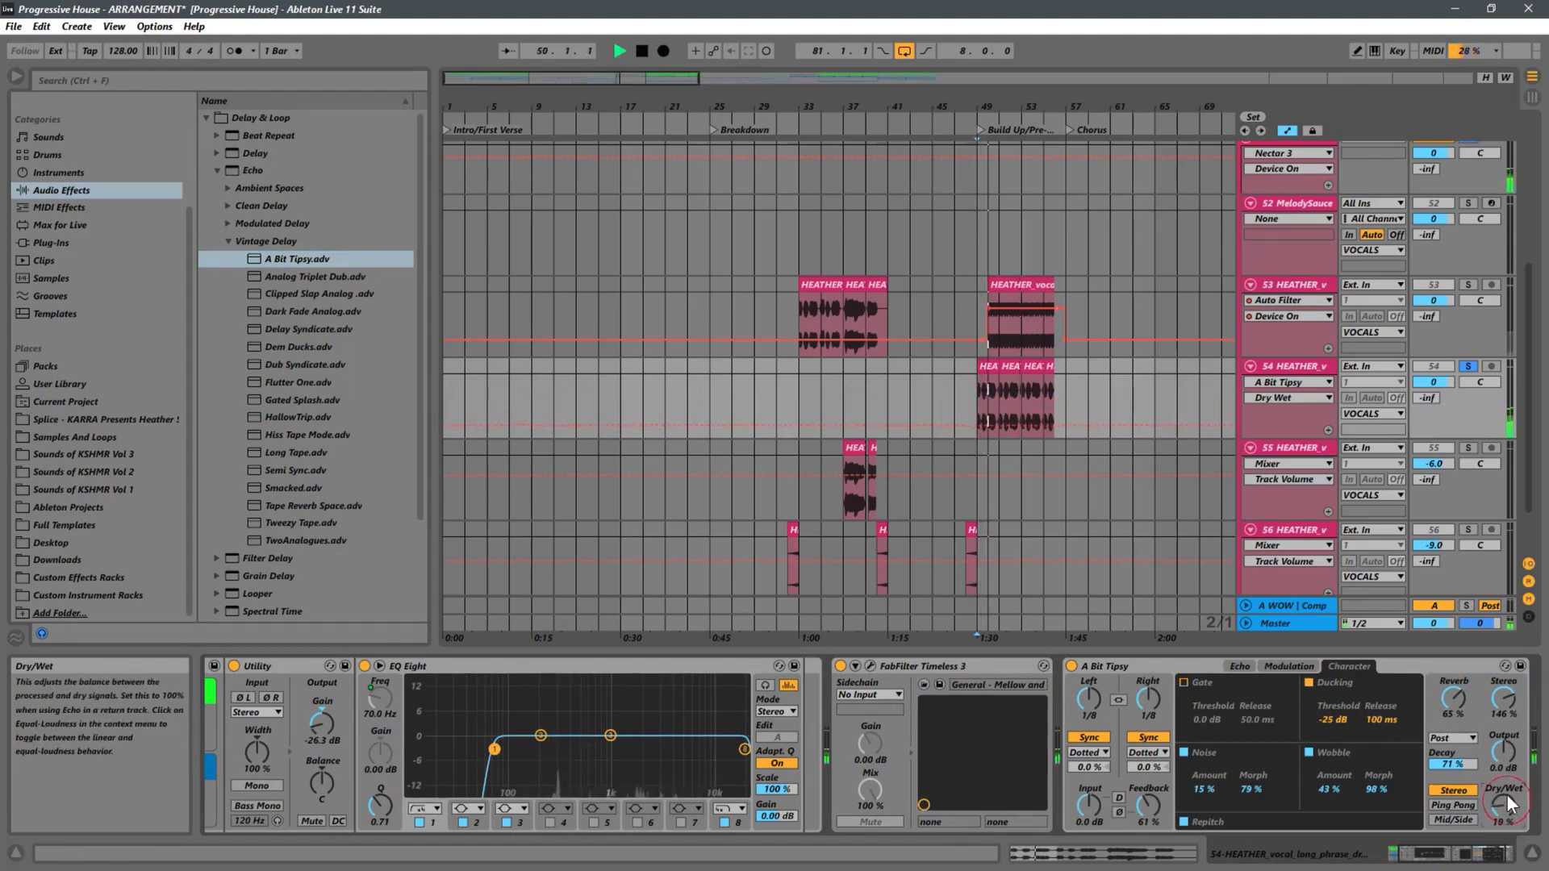
pyautogui.scroll(-7, 1507, 803)
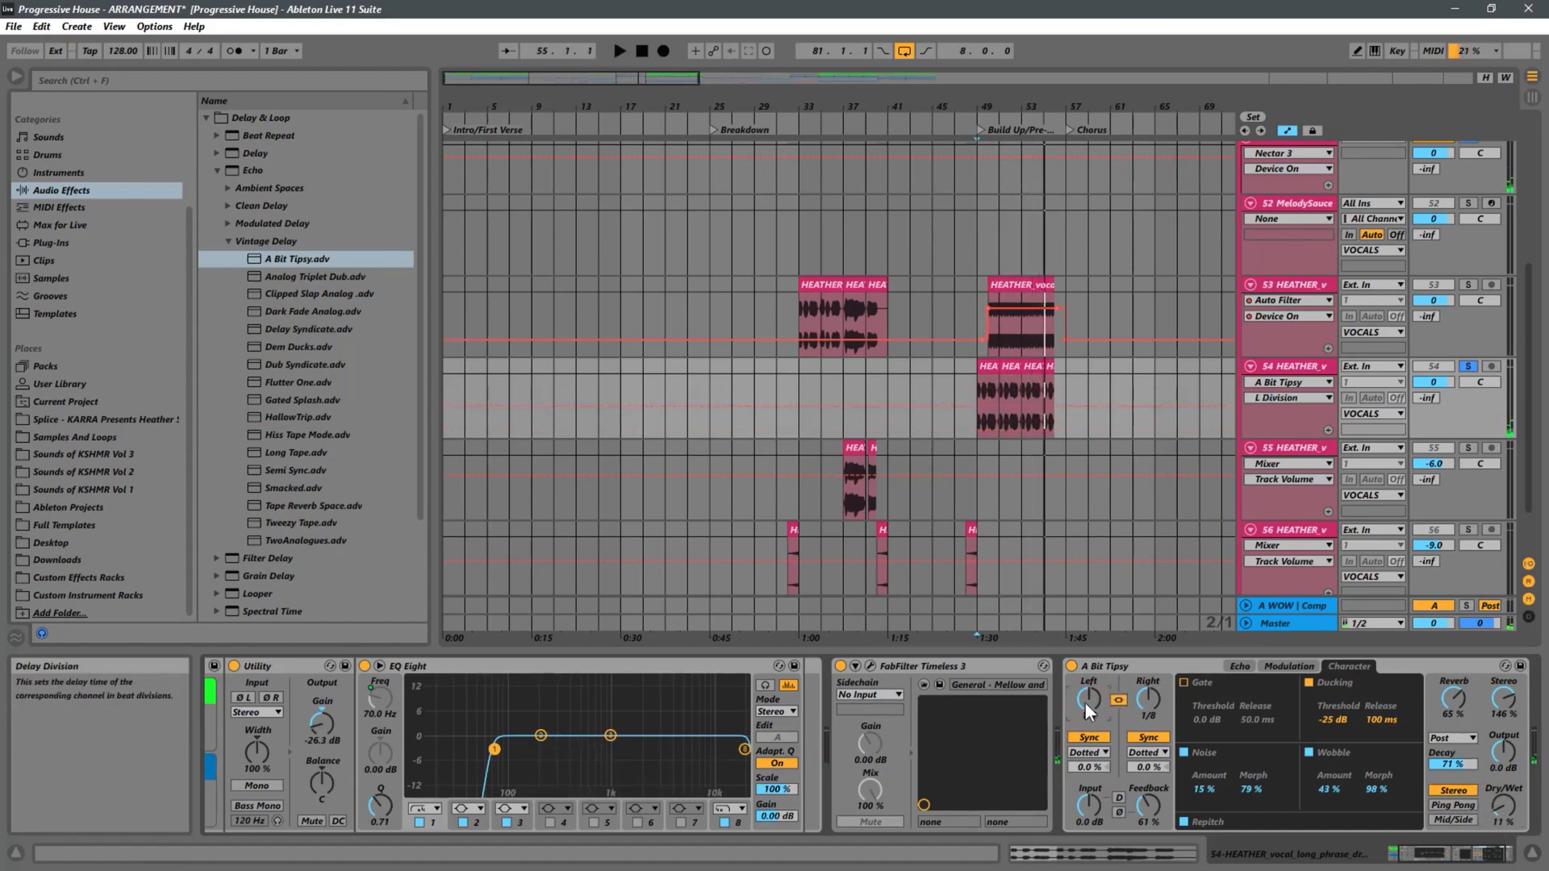
# Set Echo's linked left and right delay times to 1/4 and play the soloed vocal from bar 49.
pyautogui.moveTo(1087, 698); pyautogui.dragTo(1092, 693)
pyautogui.press('space')
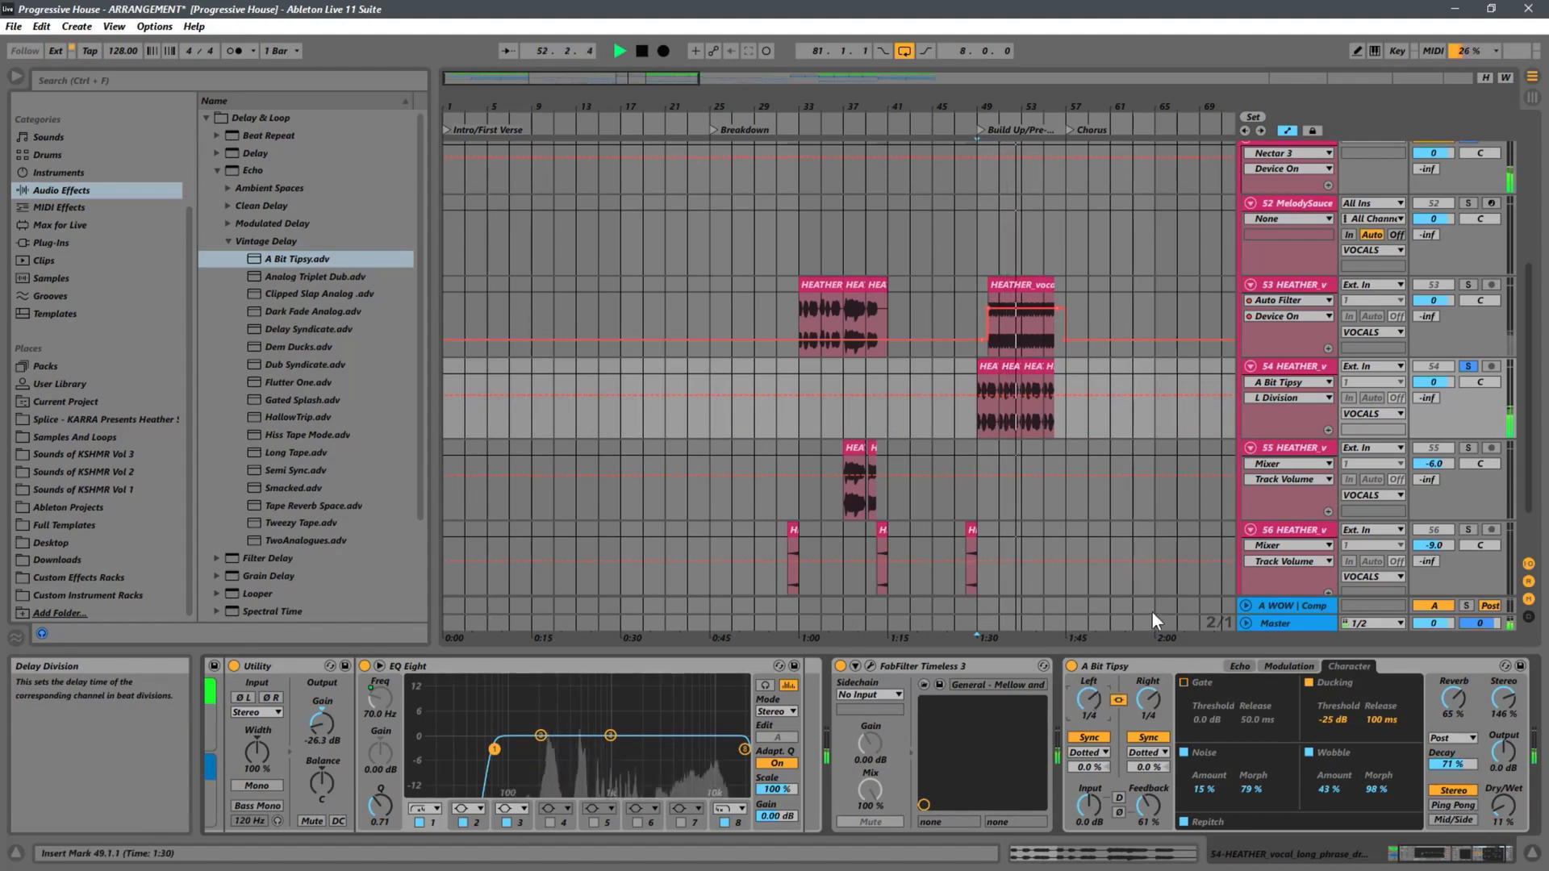
pyautogui.press('space')
# Unsolo vocal track 54 and play the full mix from bar 47.
pyautogui.click(1468, 368)
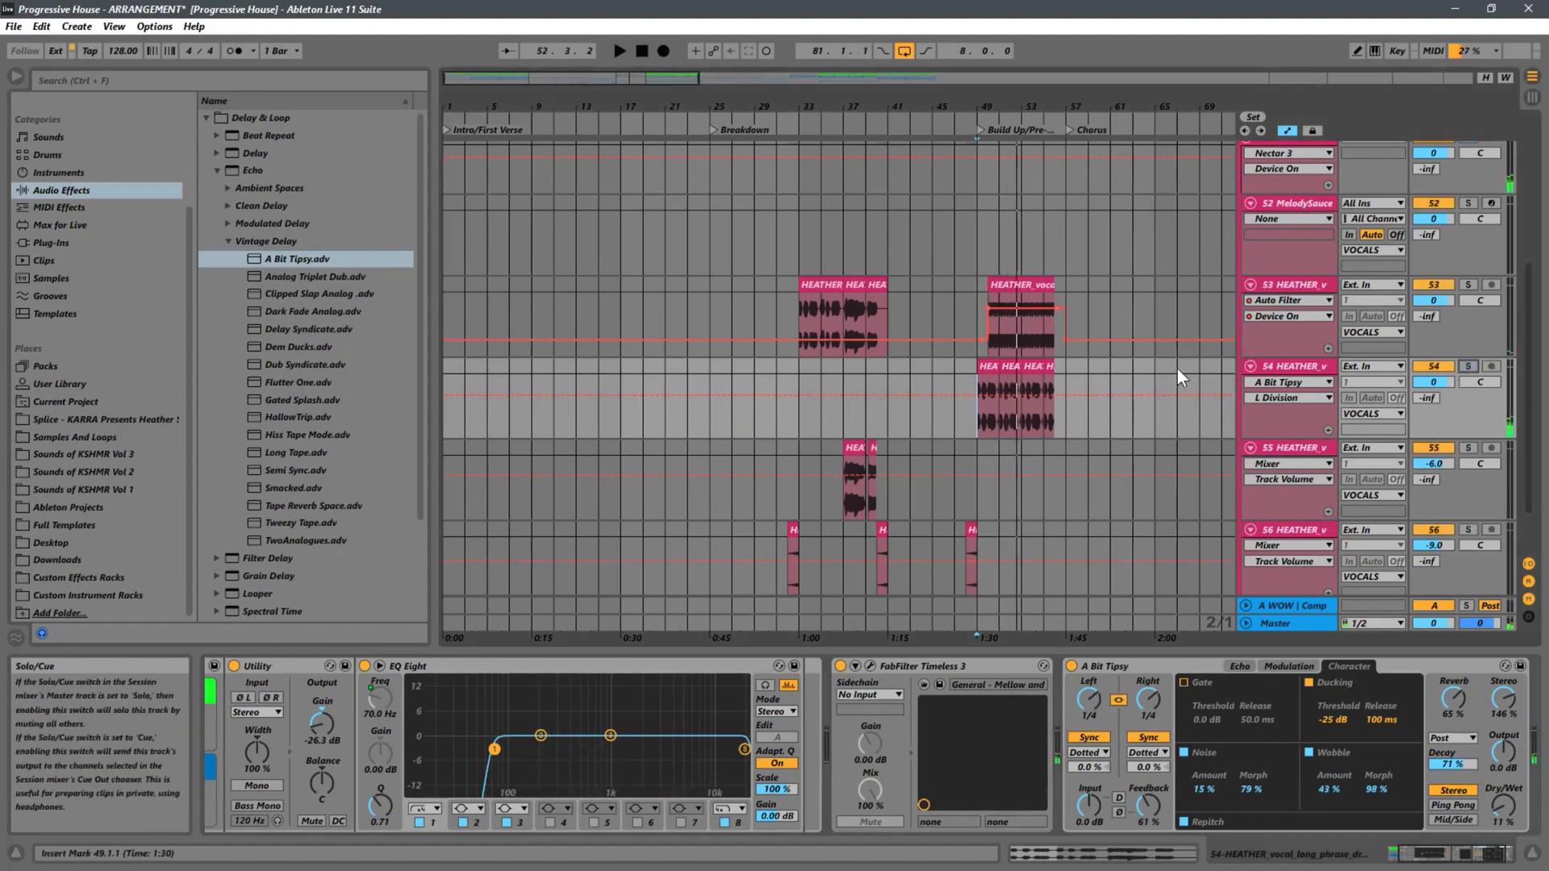
pyautogui.click(961, 379)
pyautogui.press('space')
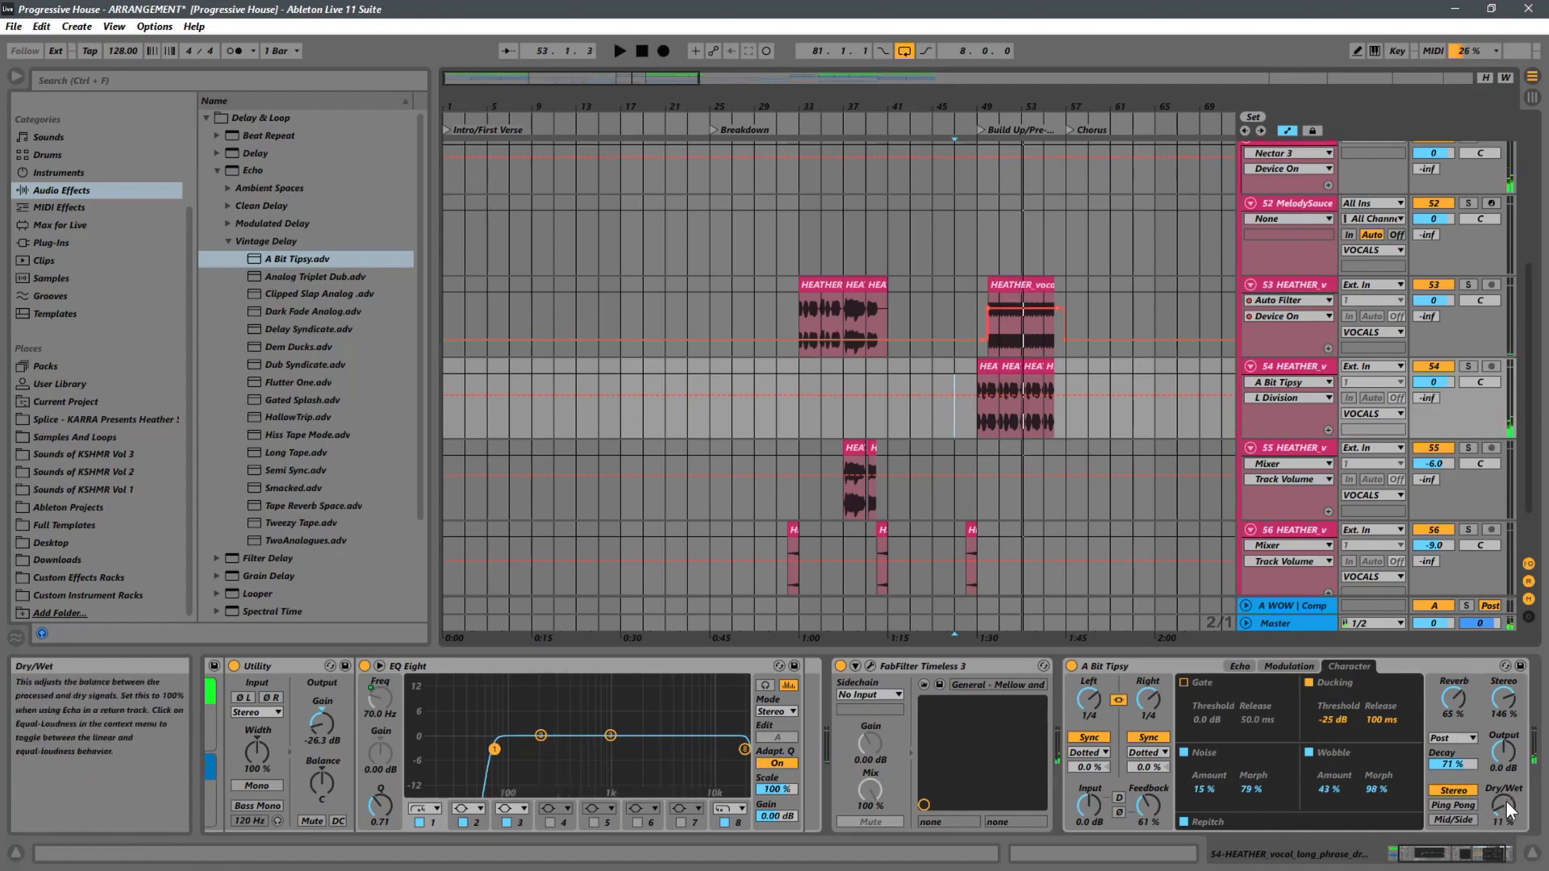
# Set Echo's dry/wet to 18 % while listening to the build-up in the full mix.
pyautogui.moveTo(1504, 802); pyautogui.dragTo(1504, 801)
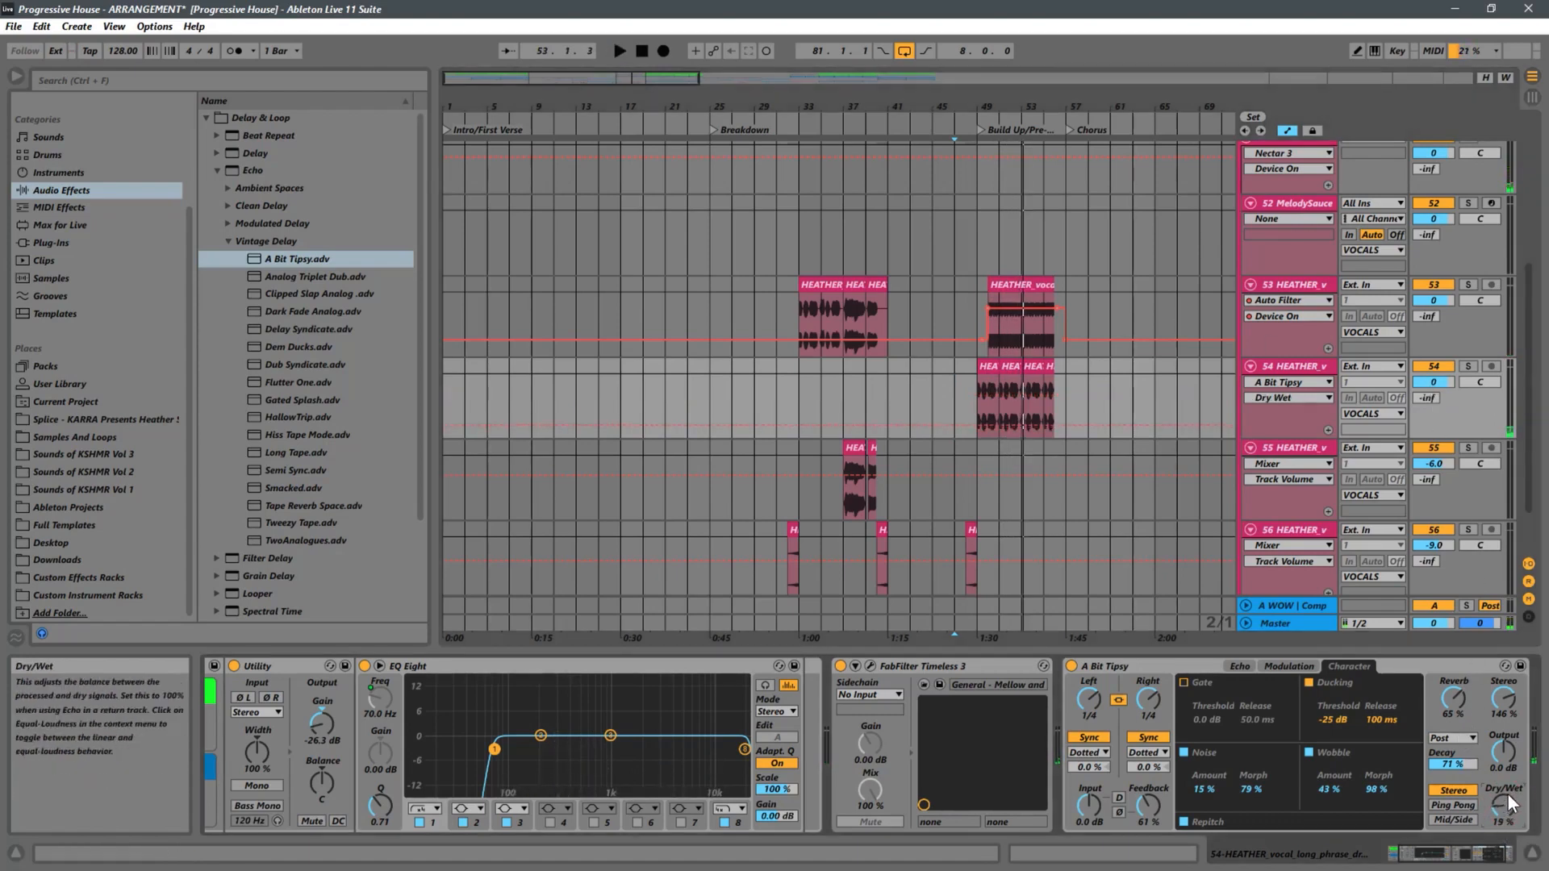
pyautogui.press('space')
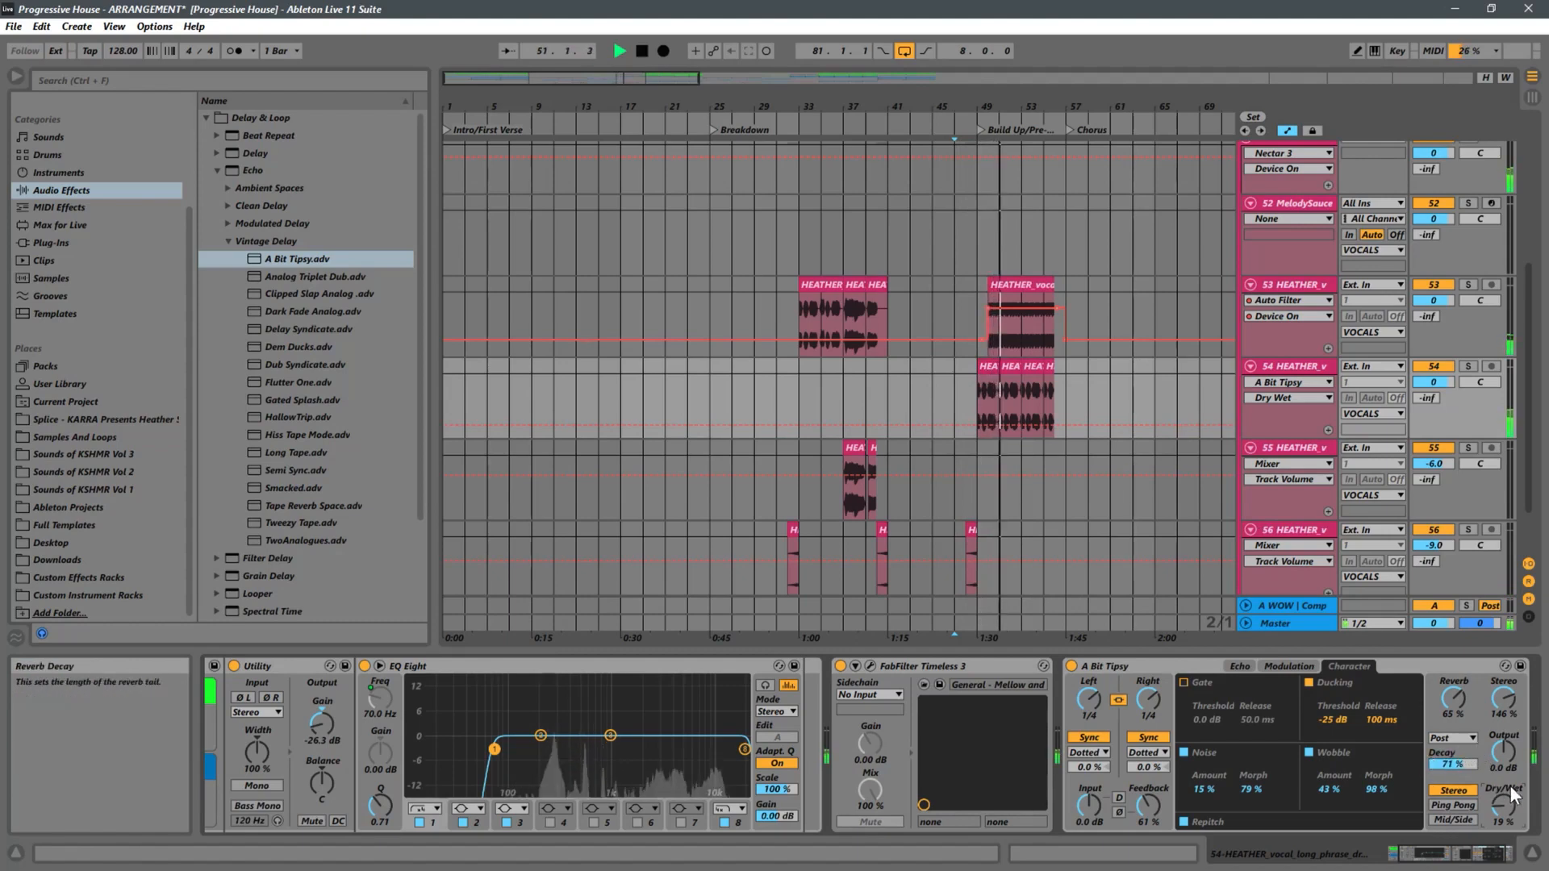
pyautogui.scroll(-1, 1502, 802)
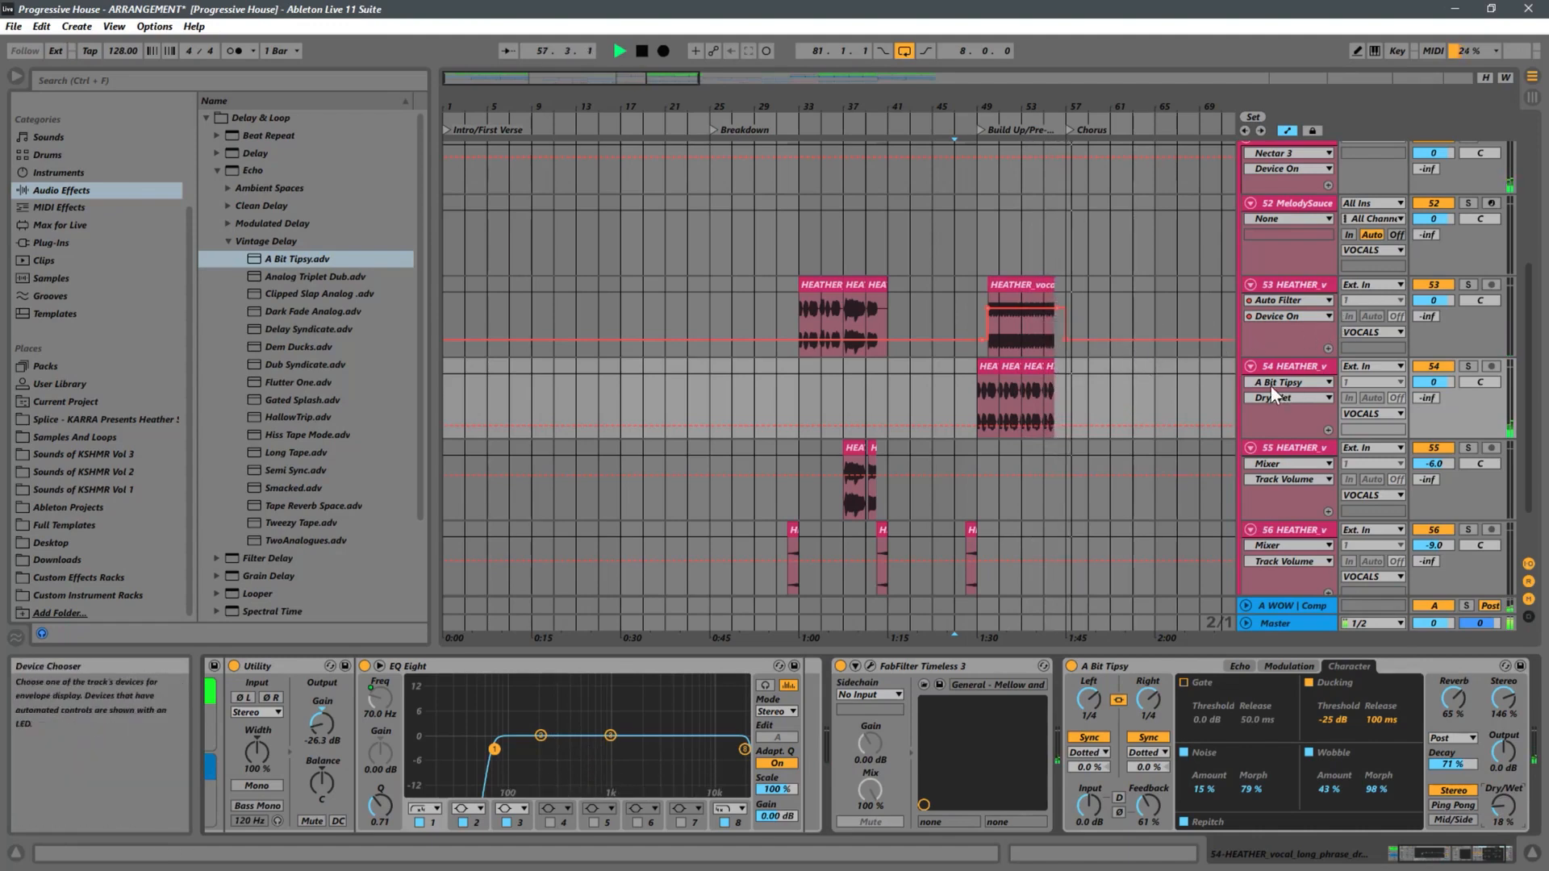
# Listen through to the second set of vocal clips around bar 81 and turn off the arrangement loop.
pyautogui.press('-')
pyautogui.press('-')
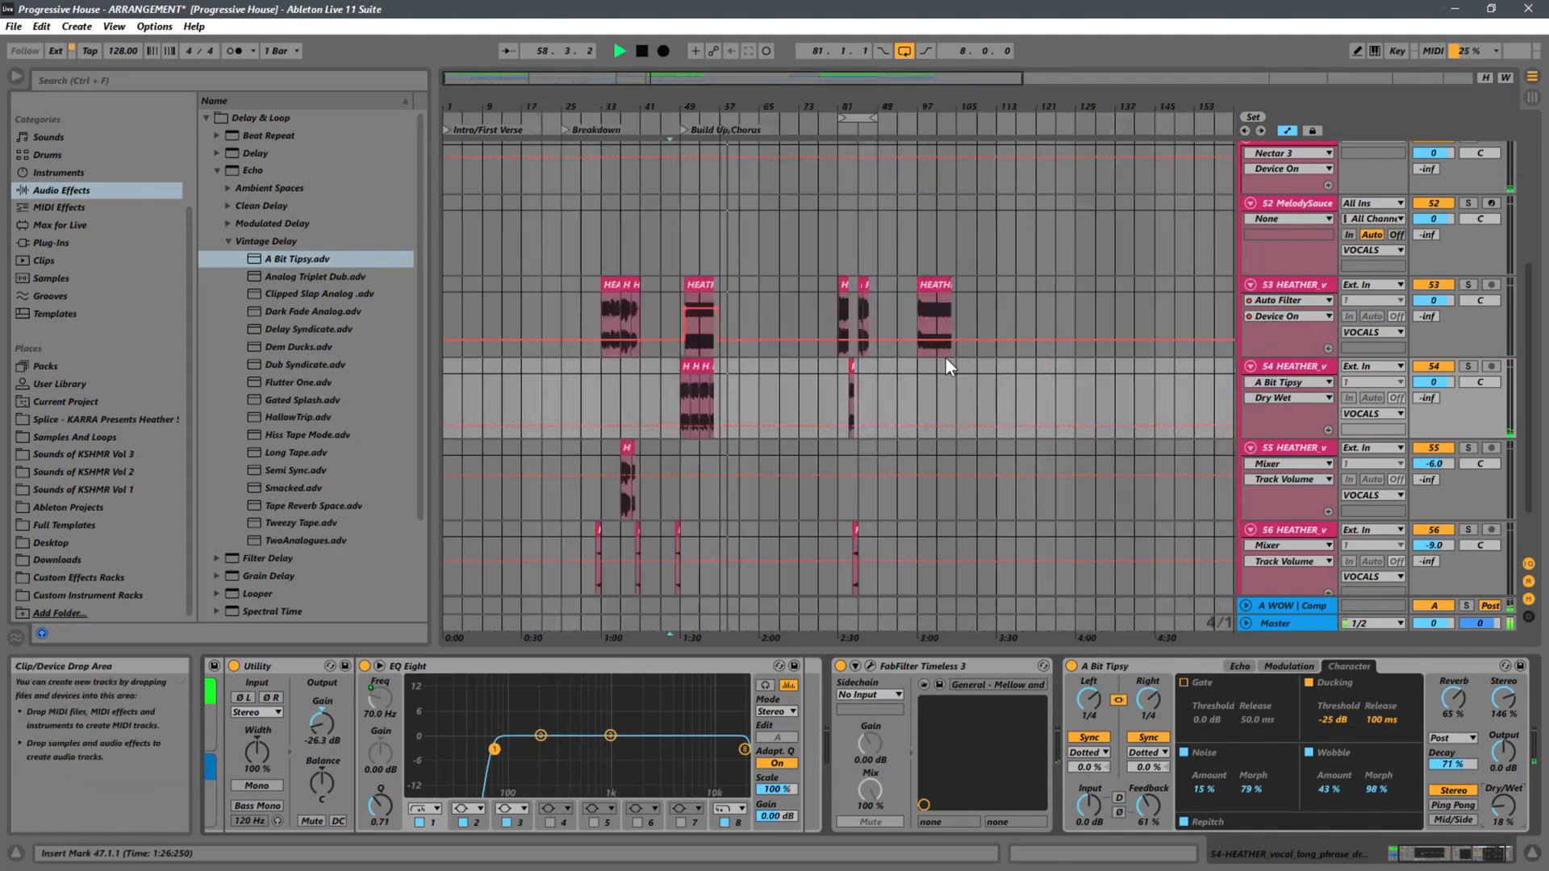
pyautogui.scroll(-2, 946, 358)
pyautogui.scroll(3, 813, 338)
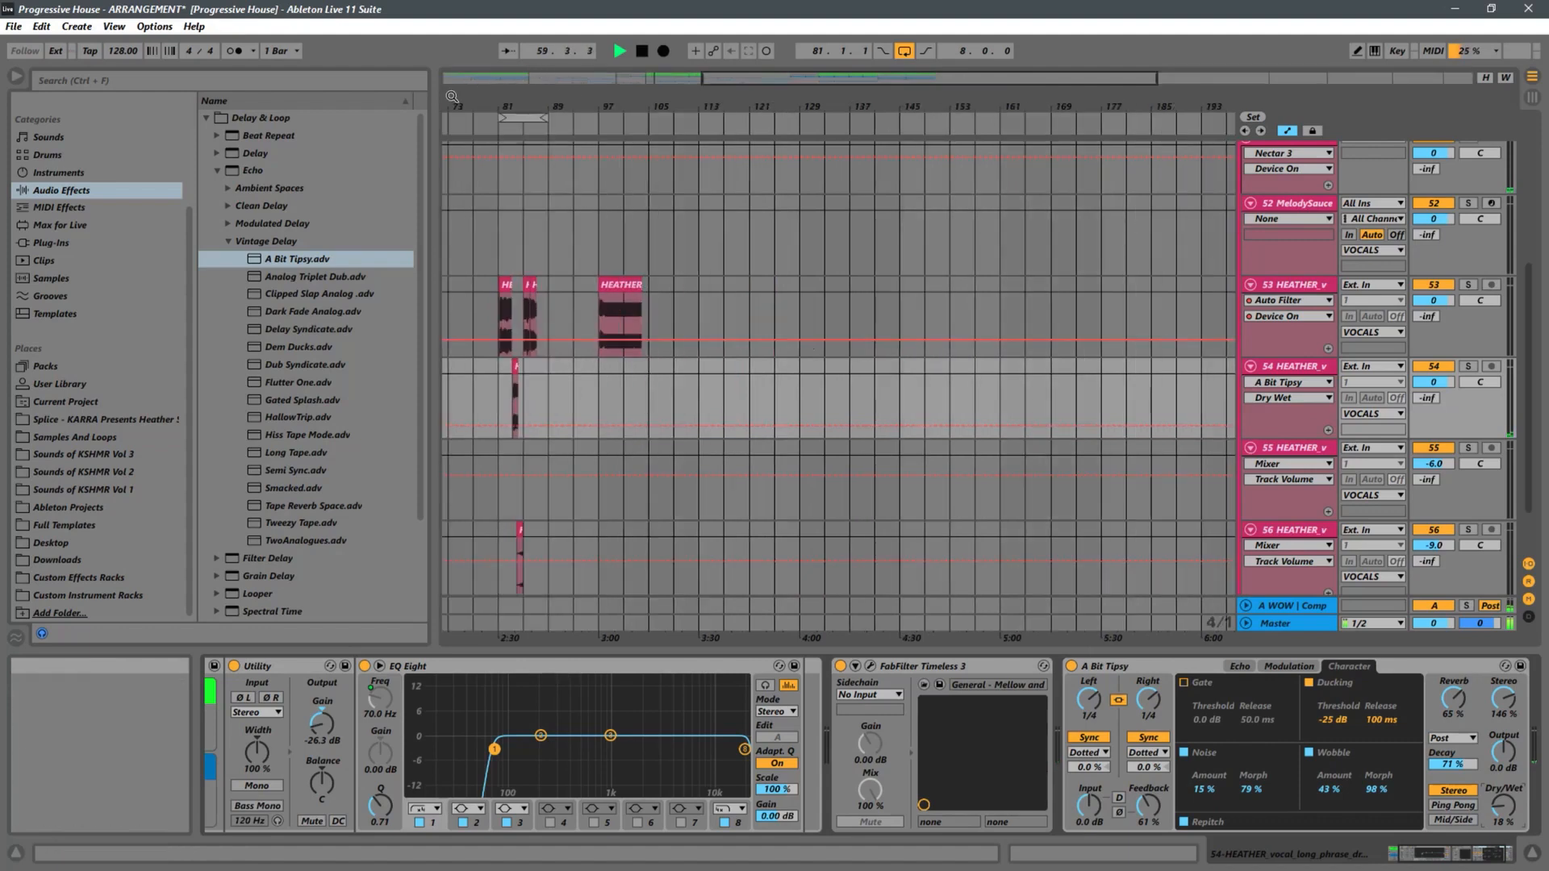
pyautogui.moveTo(453, 97); pyautogui.dragTo(707, 144)
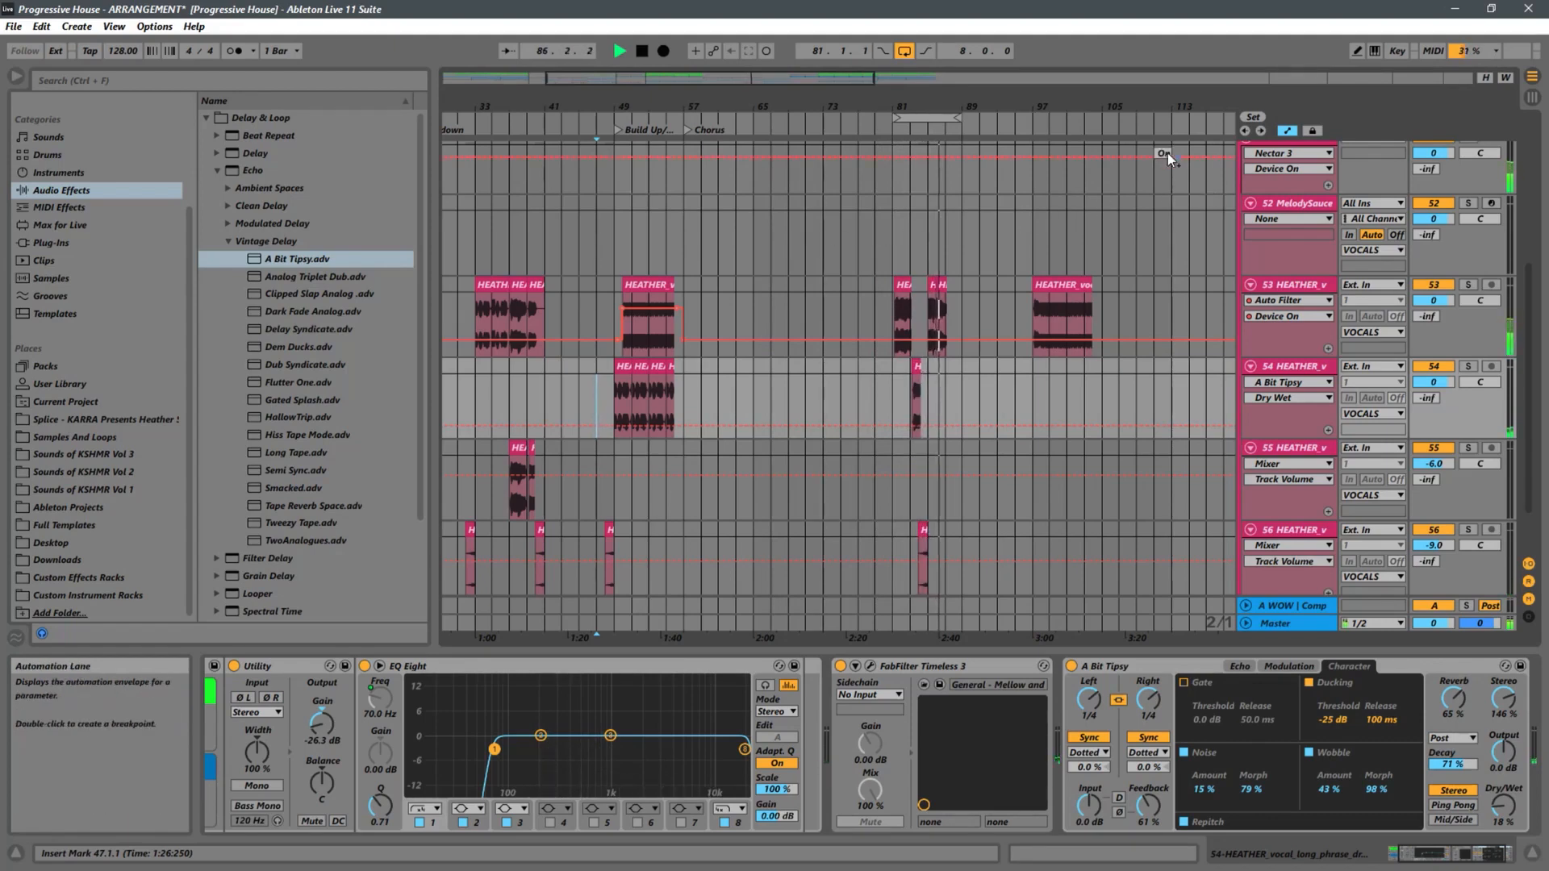
pyautogui.moveTo(952, 113); pyautogui.dragTo(946, 142)
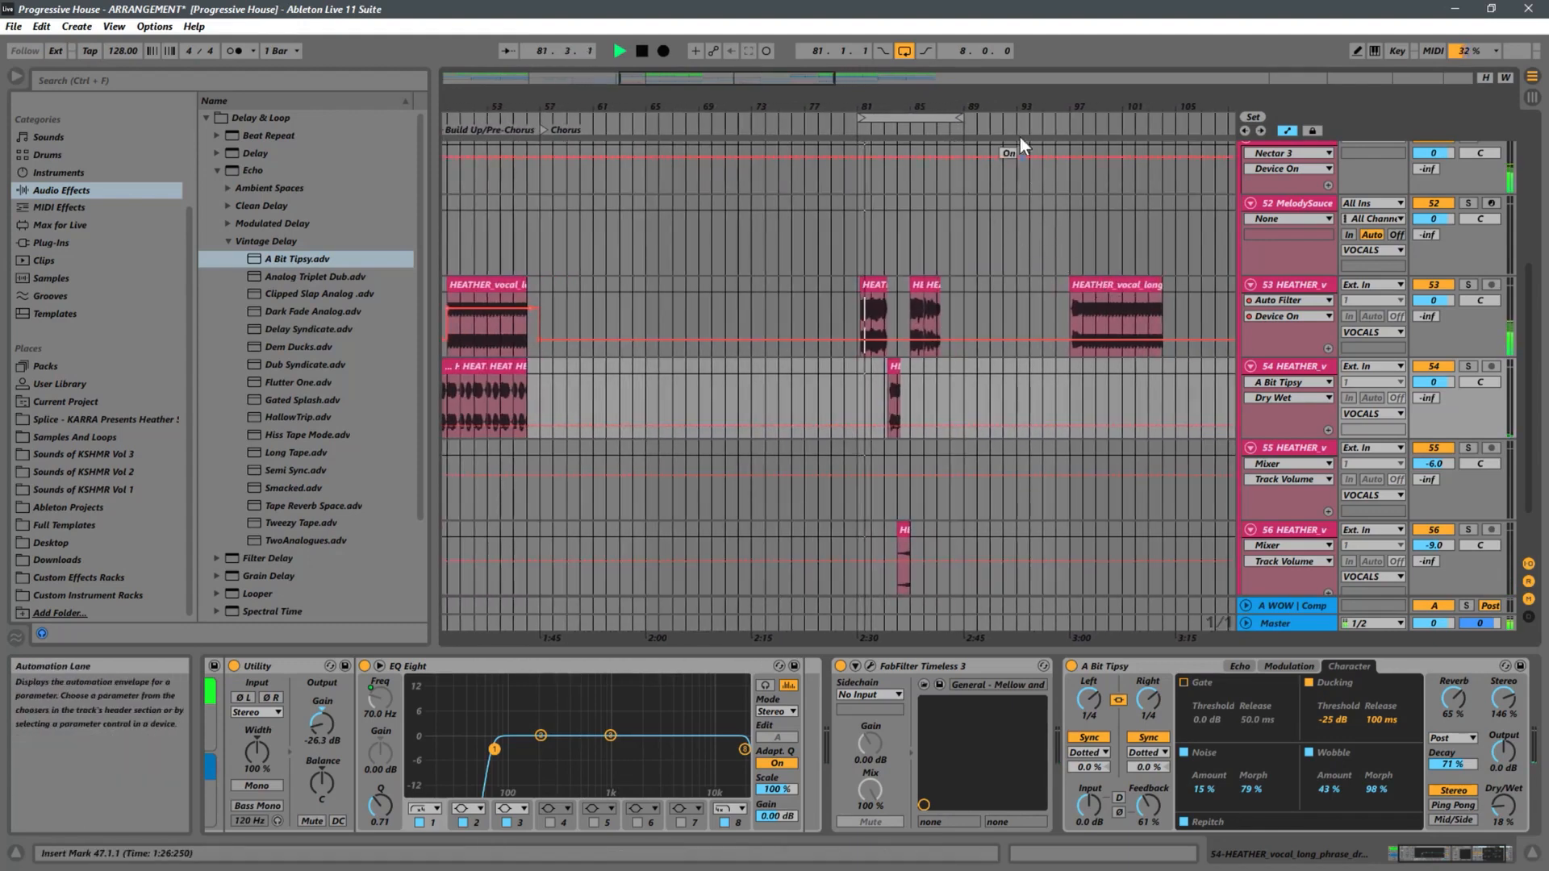
pyautogui.click(903, 53)
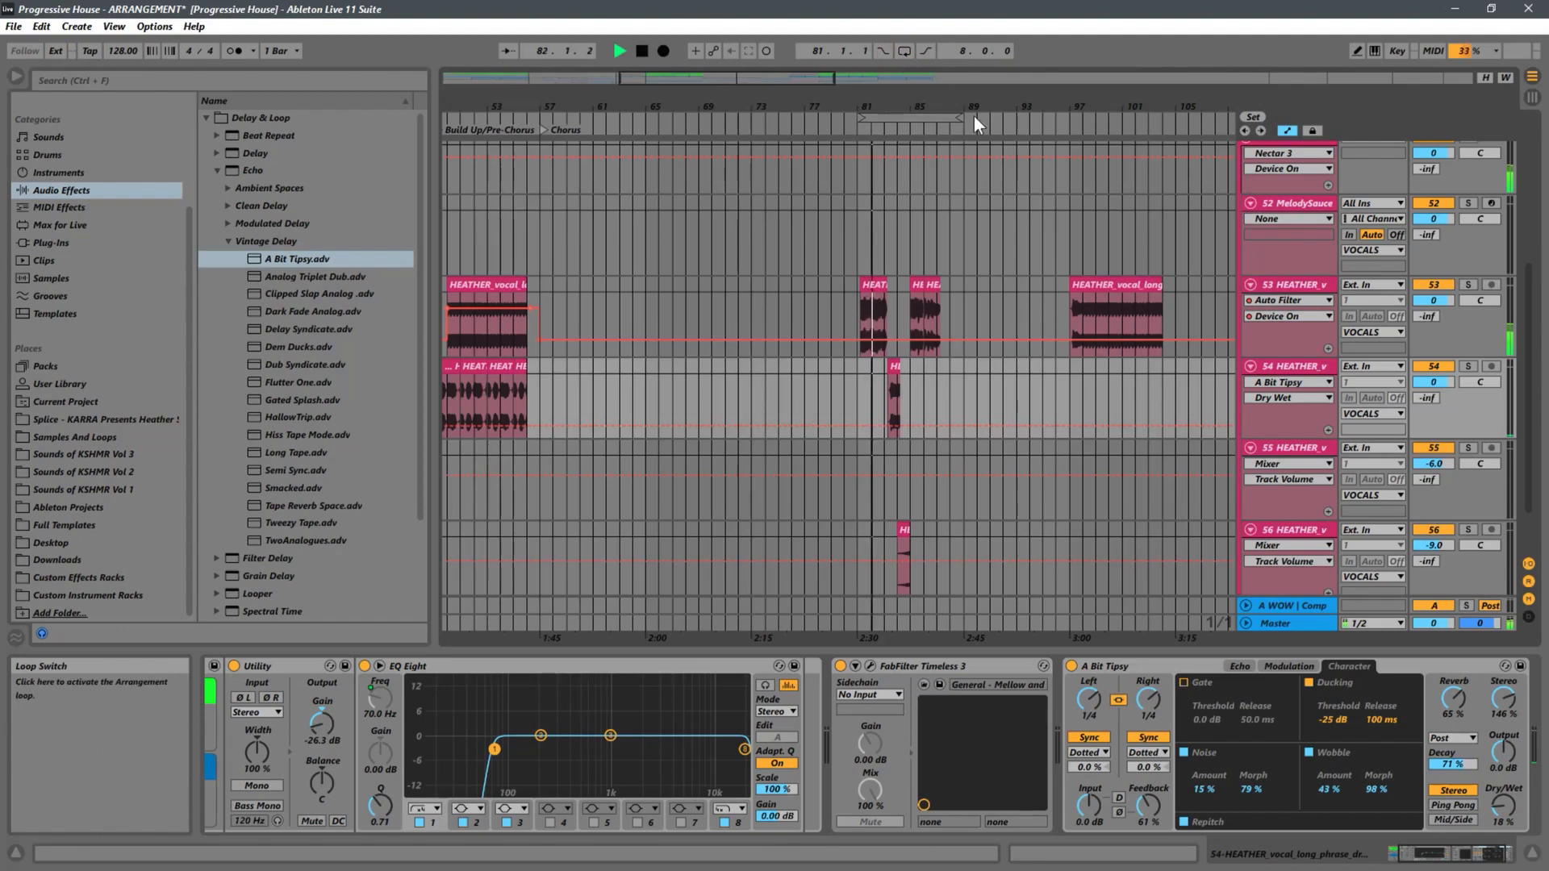
# Play track 53's vocal phrase from bar 97, then stop playback.
pyautogui.click(1068, 303)
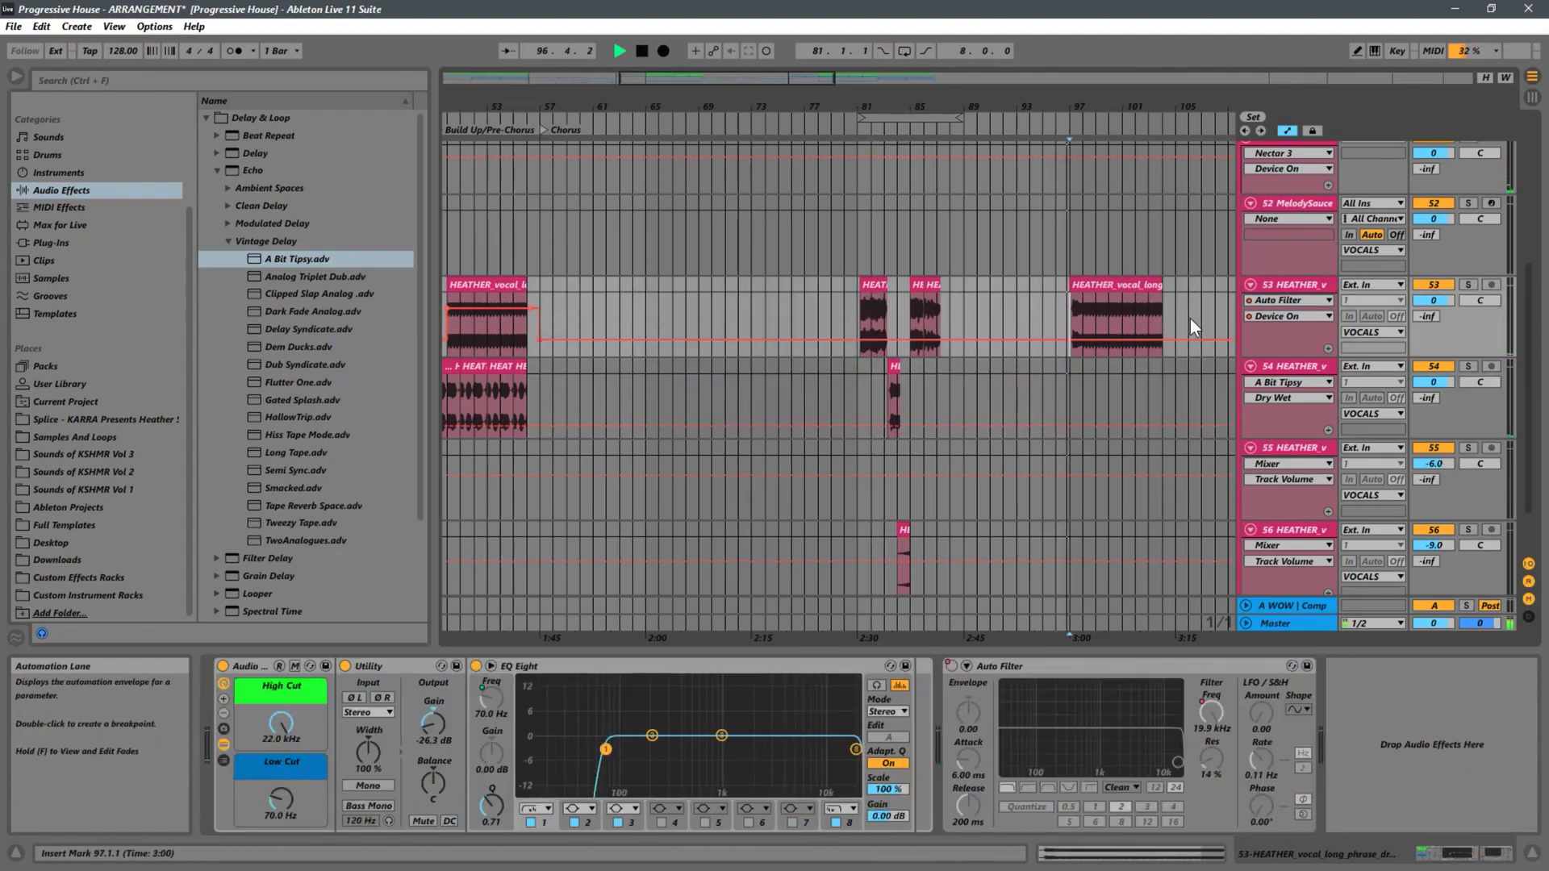
pyautogui.moveTo(695, 117); pyautogui.dragTo(845, 215)
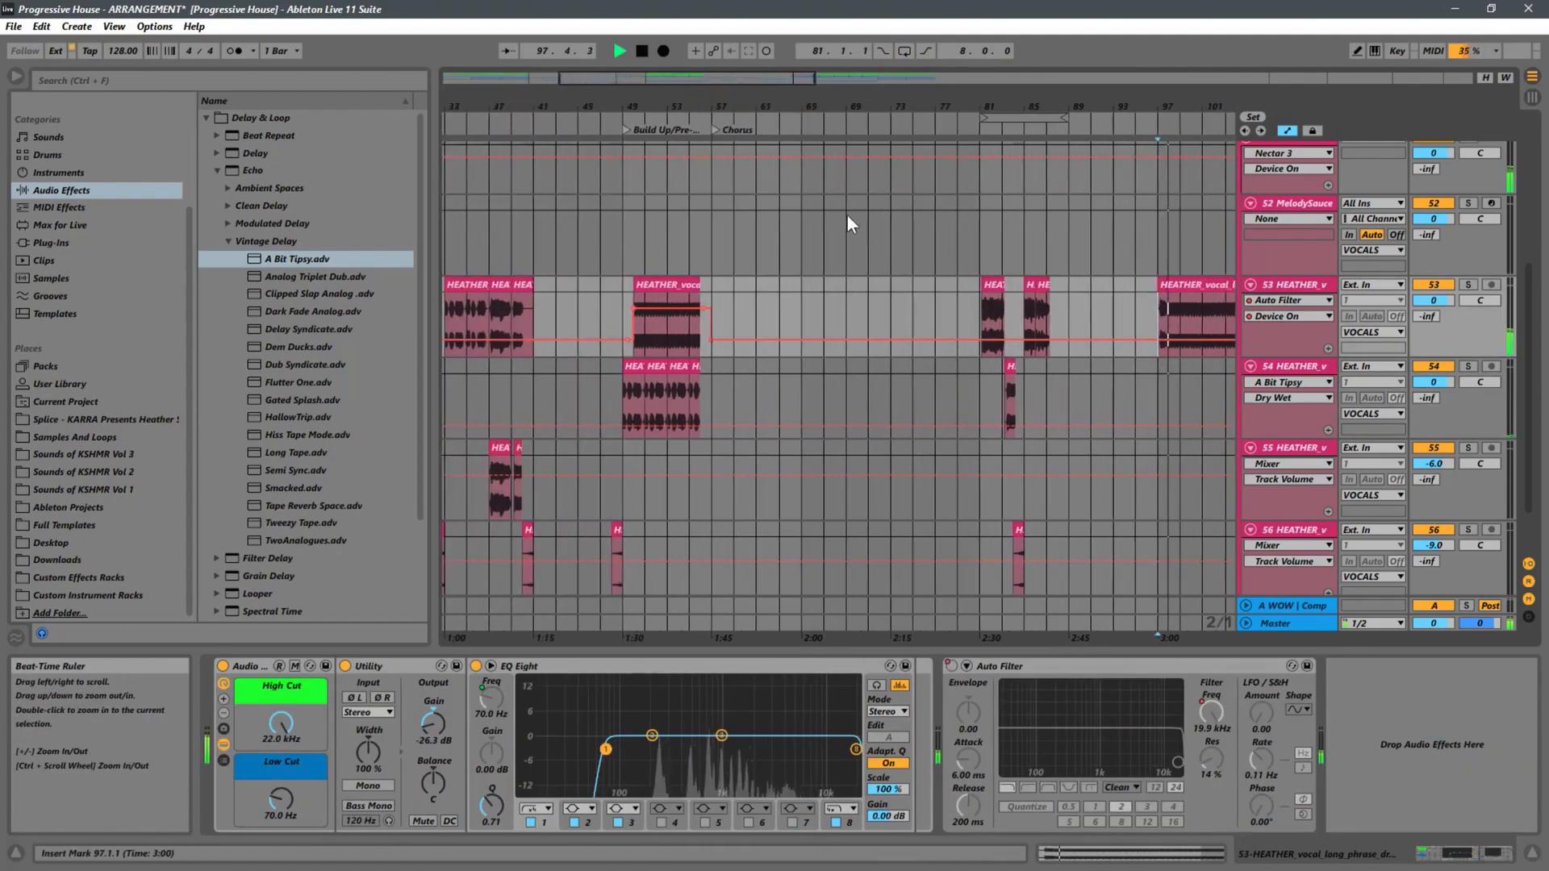
pyautogui.press('space')
# Examine the vocal clips on tracks 53 and 54 from bars 33 and 49 alongside the other track groups.
pyautogui.scroll(6, 889, 257)
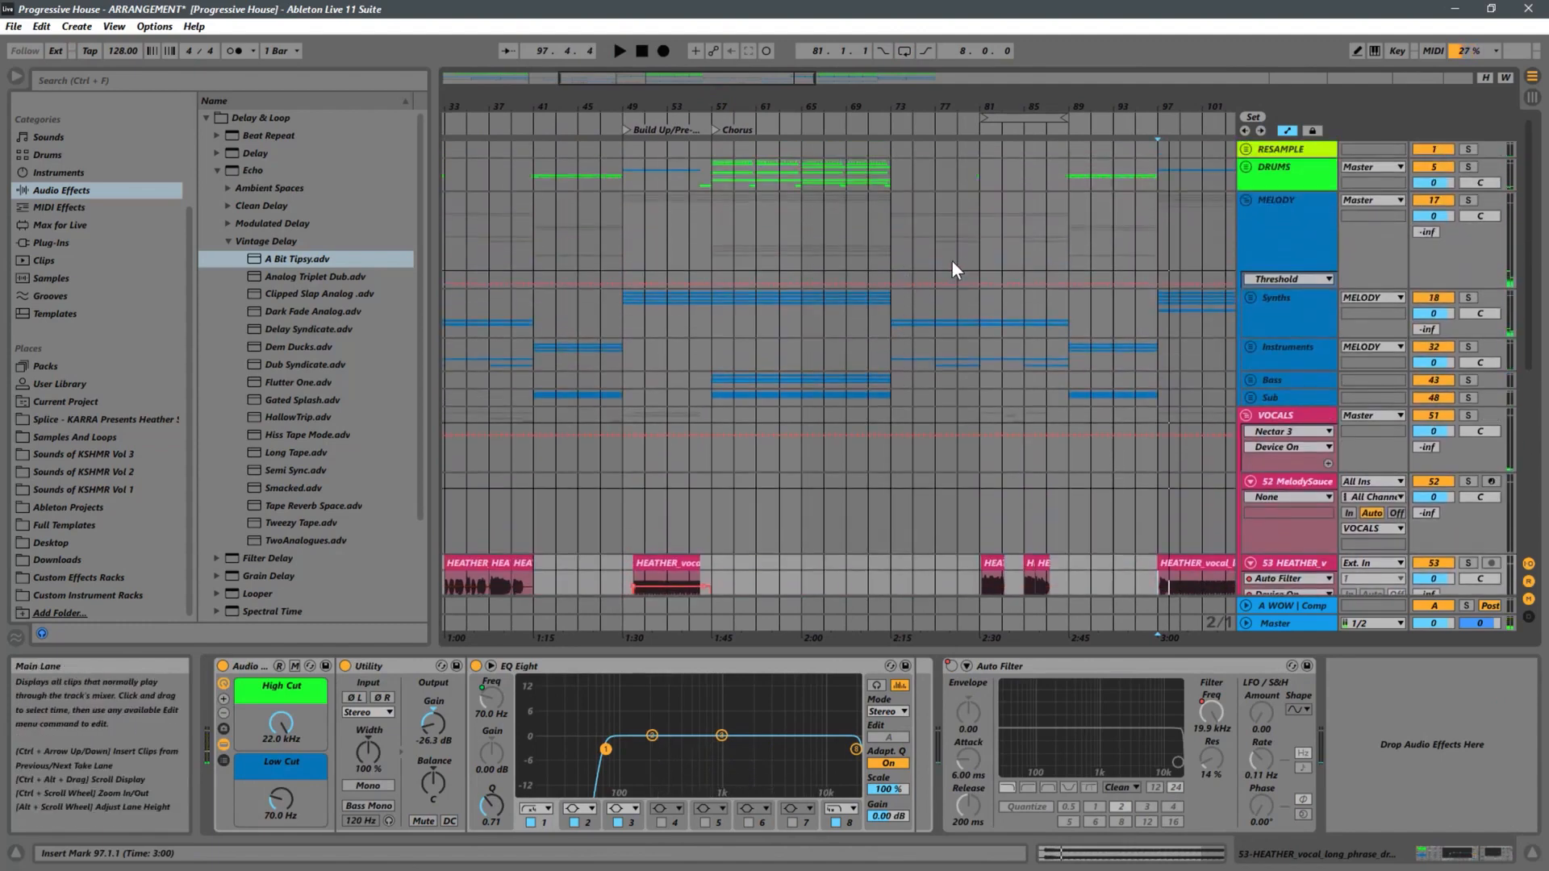
pyautogui.scroll(-5, 1020, 309)
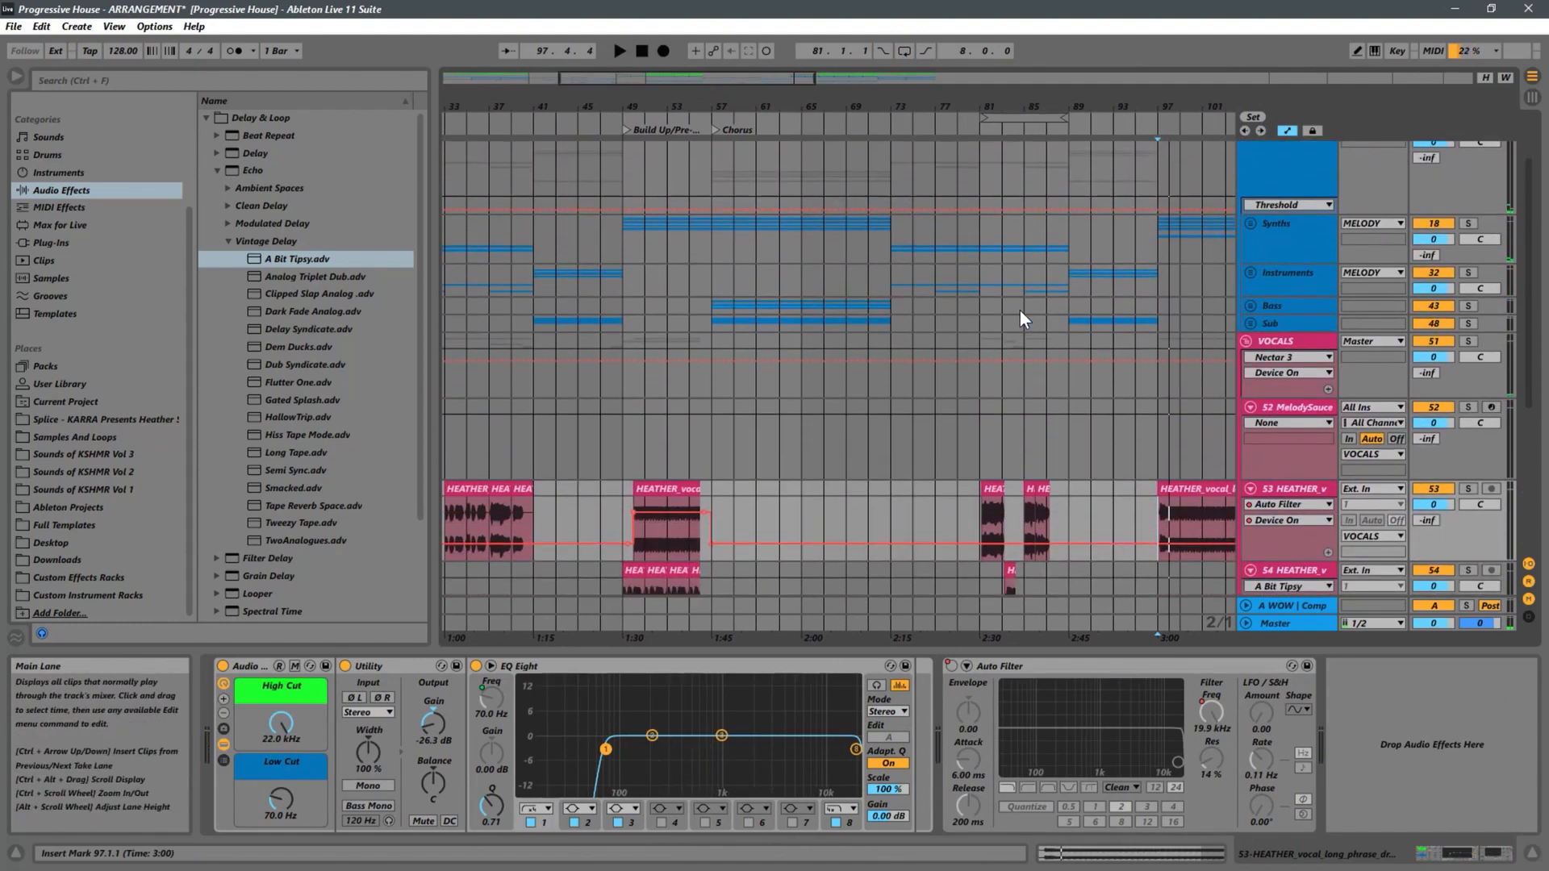
pyautogui.scroll(-1, 1019, 315)
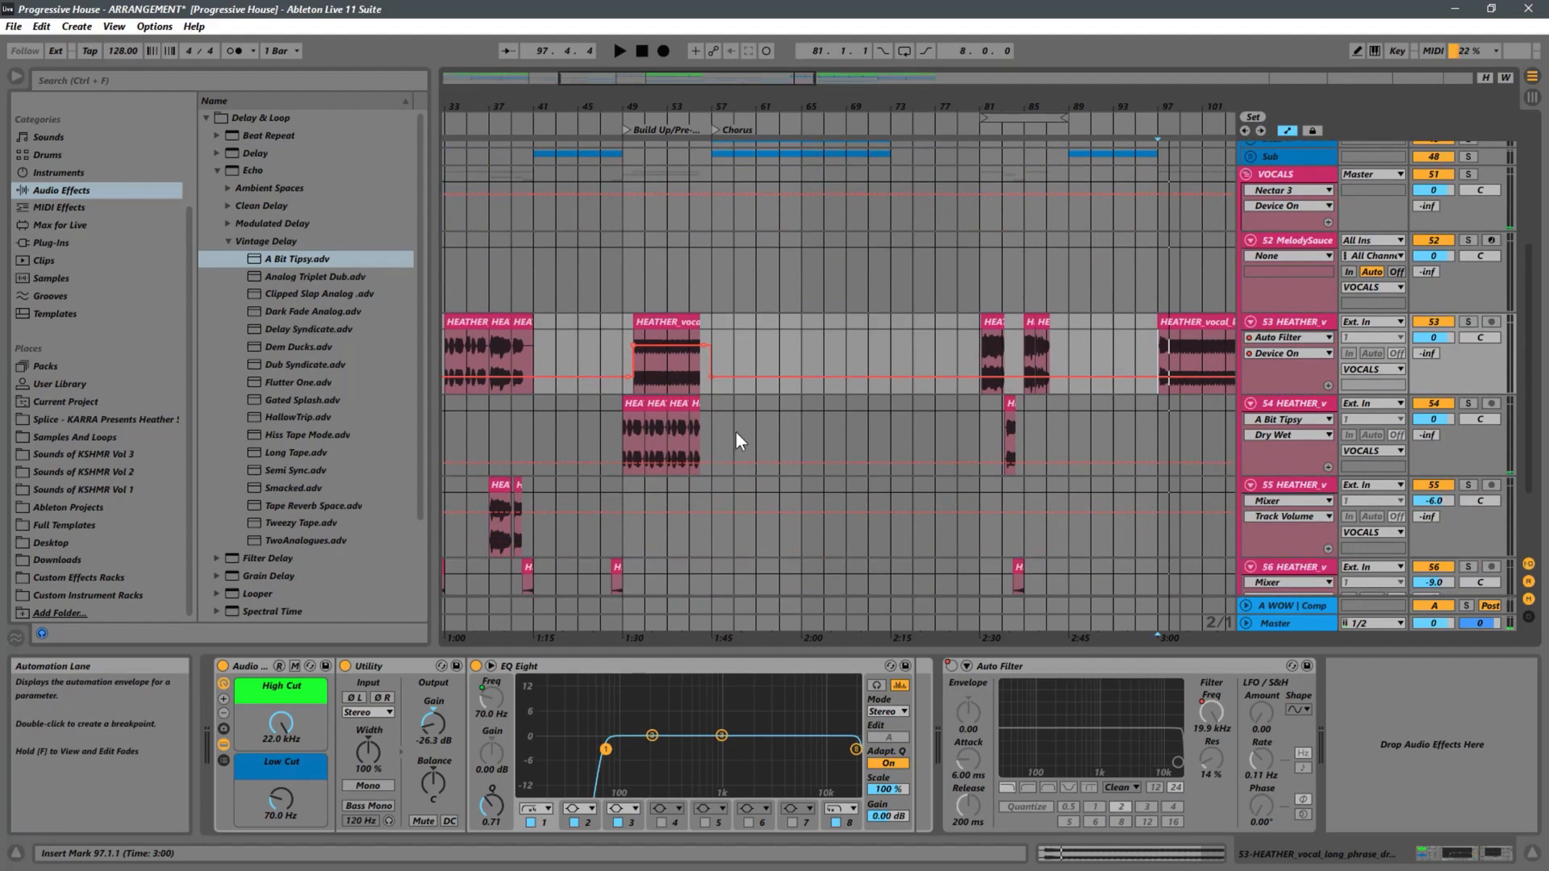
pyautogui.click(618, 434)
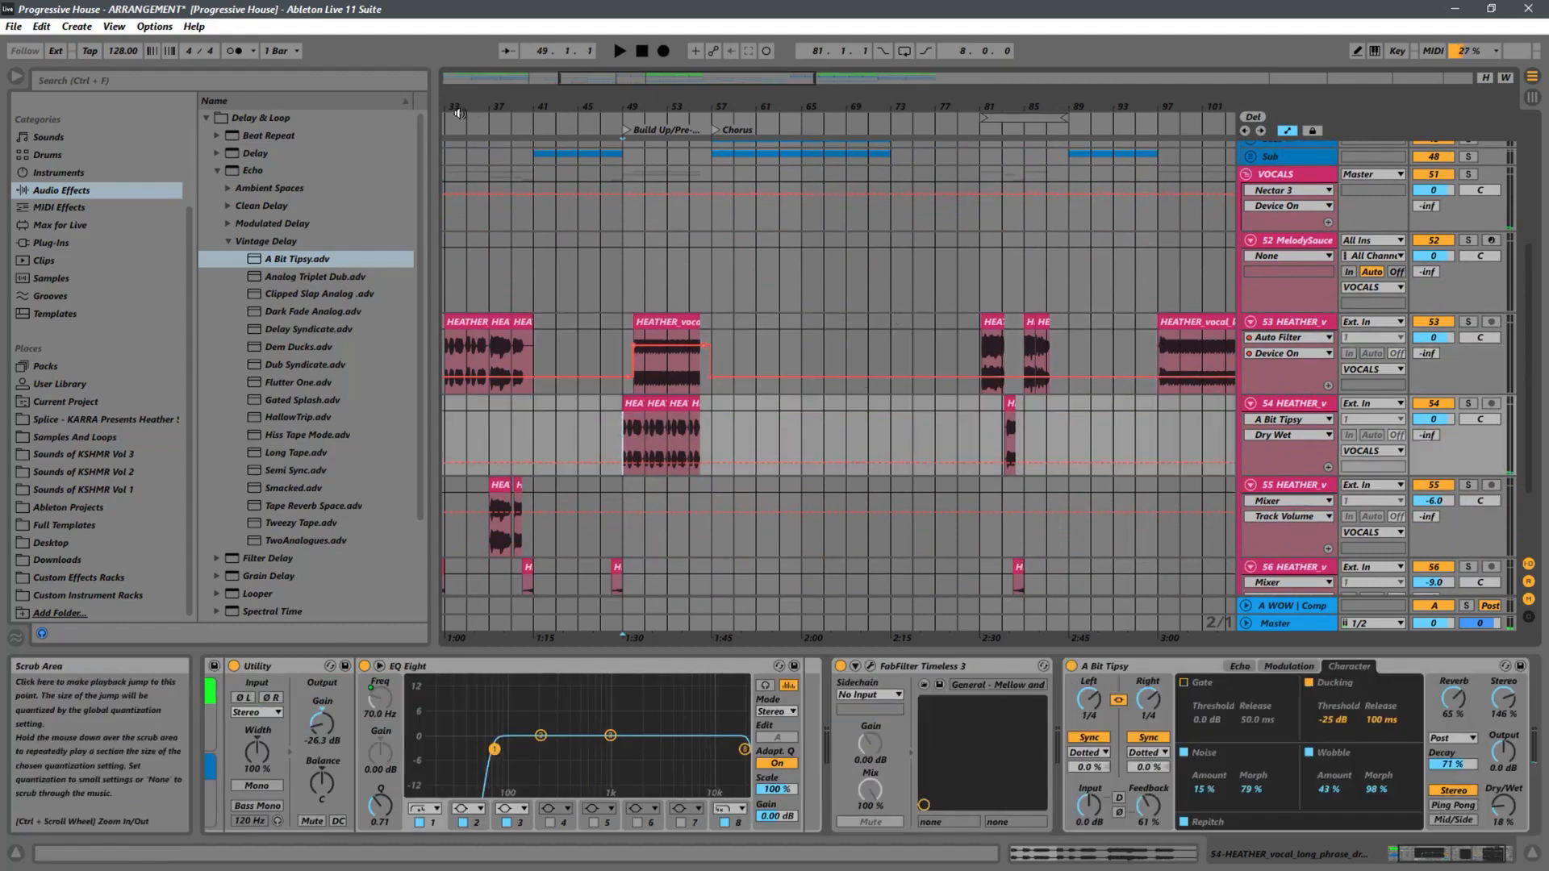
pyautogui.moveTo(457, 106); pyautogui.dragTo(698, 75)
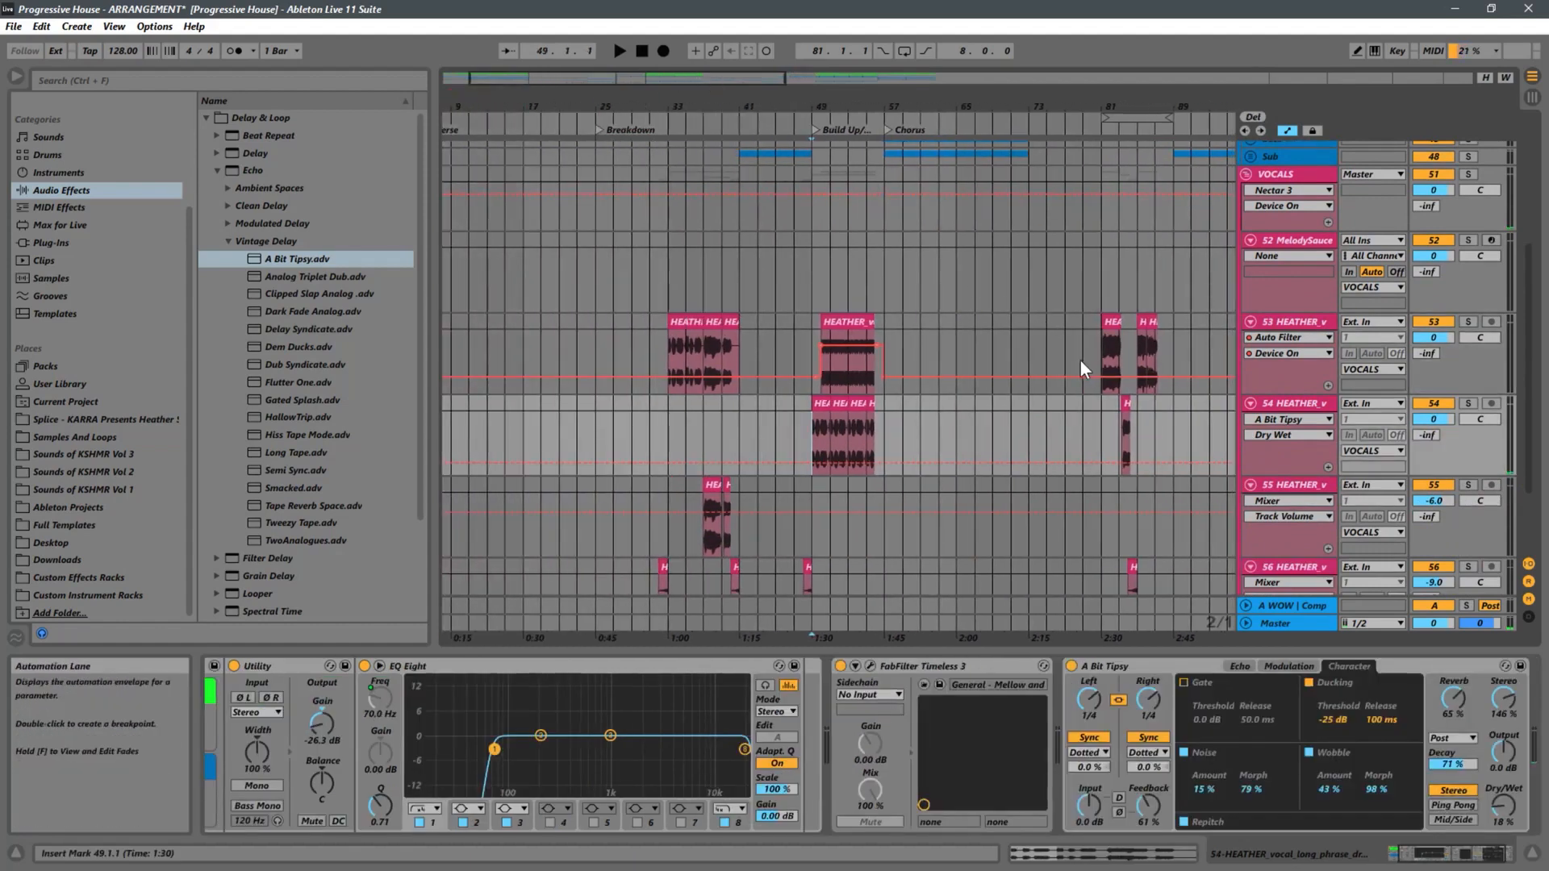
pyautogui.click(665, 345)
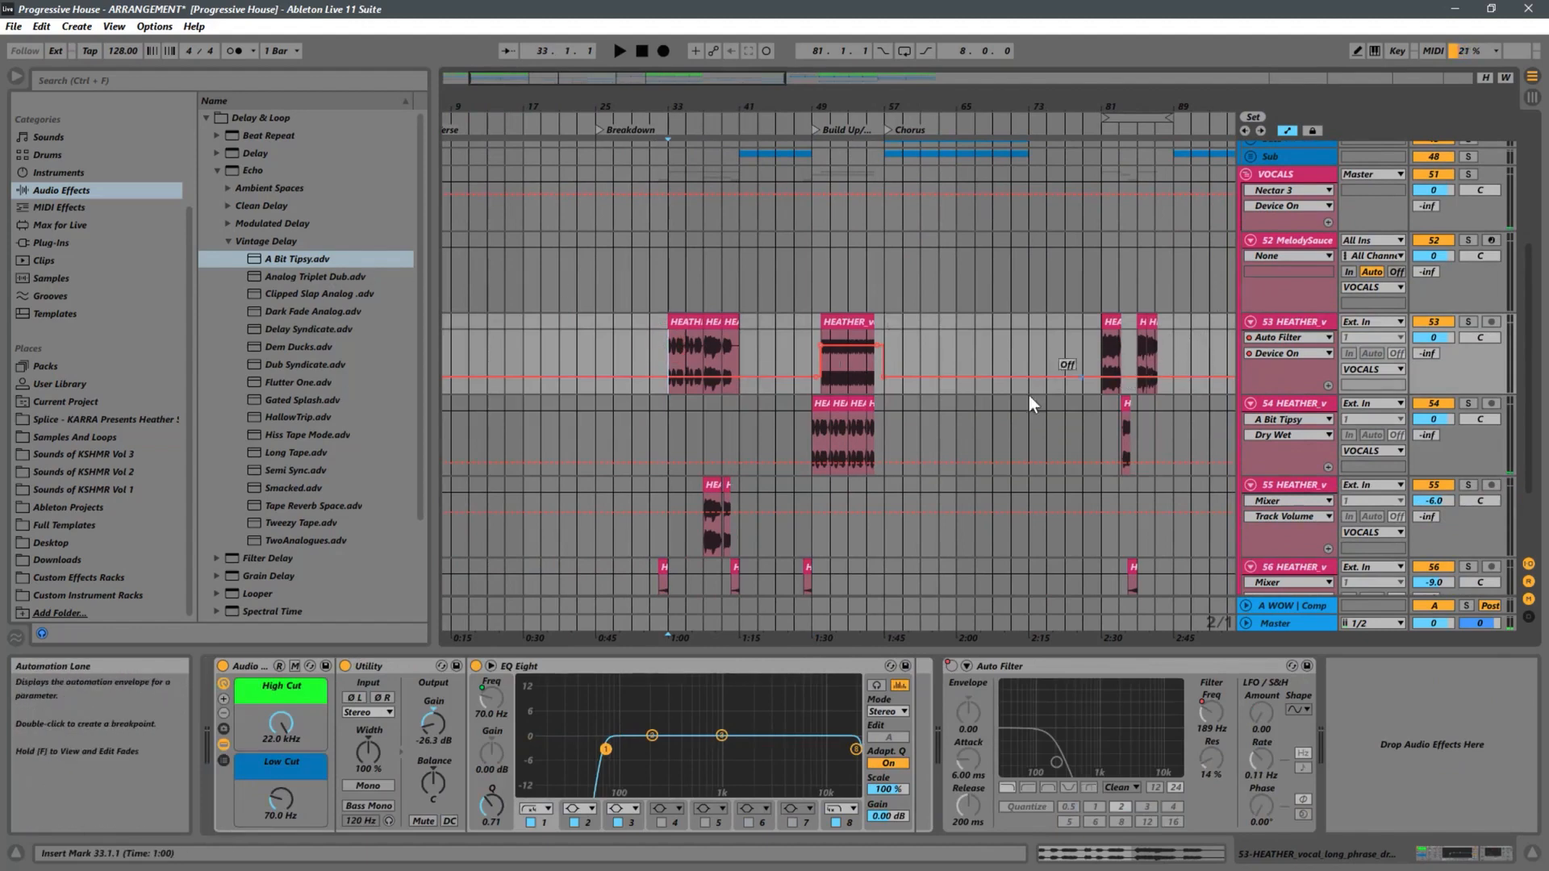
pyautogui.scroll(-3, 825, 423)
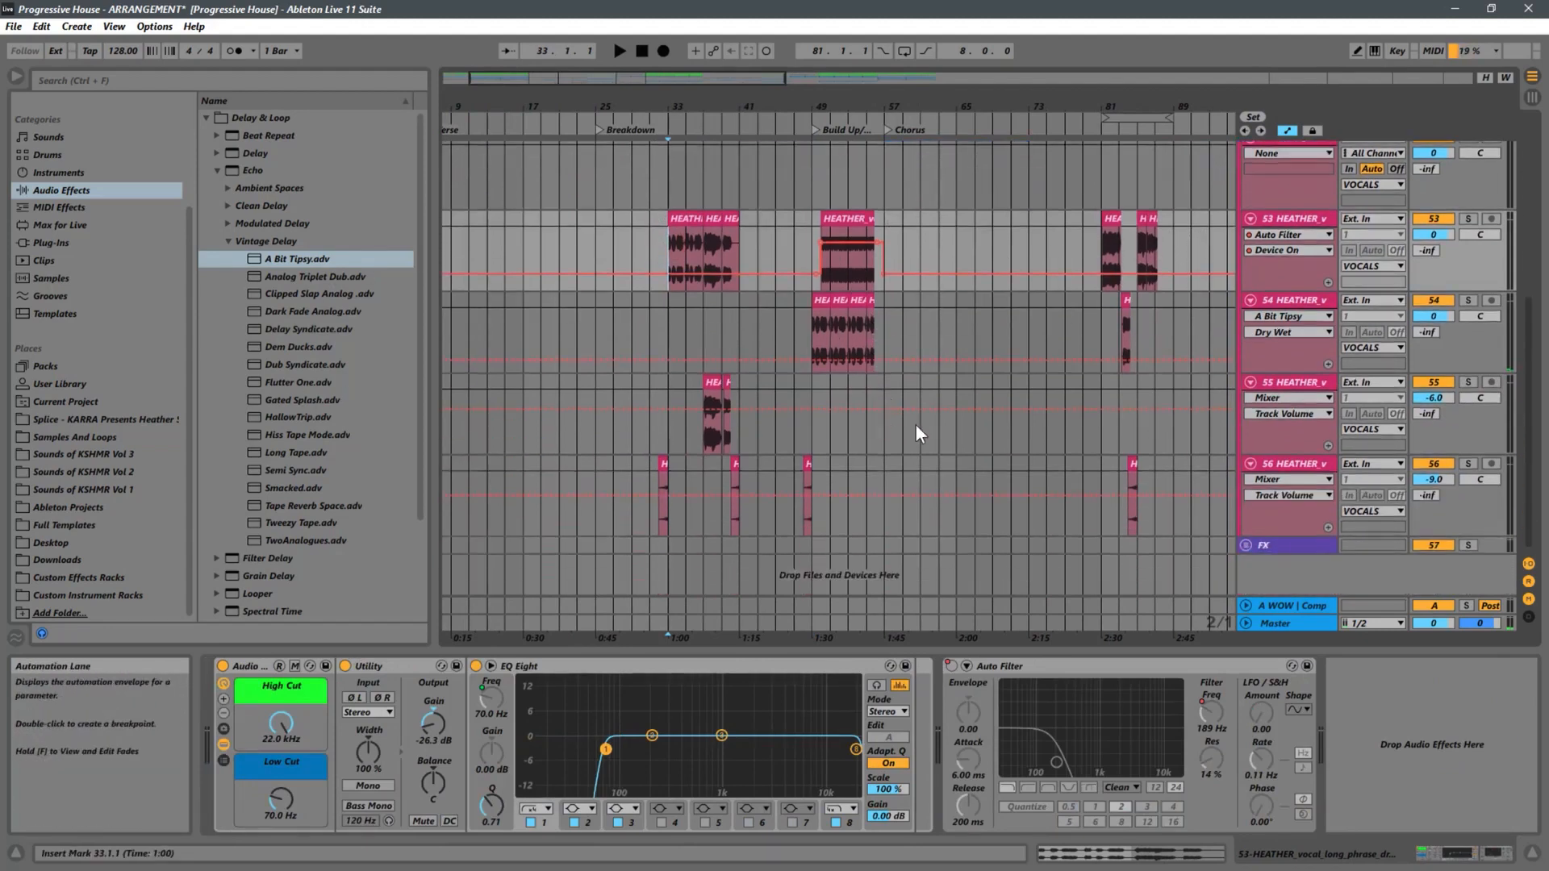
pyautogui.scroll(10, 974, 450)
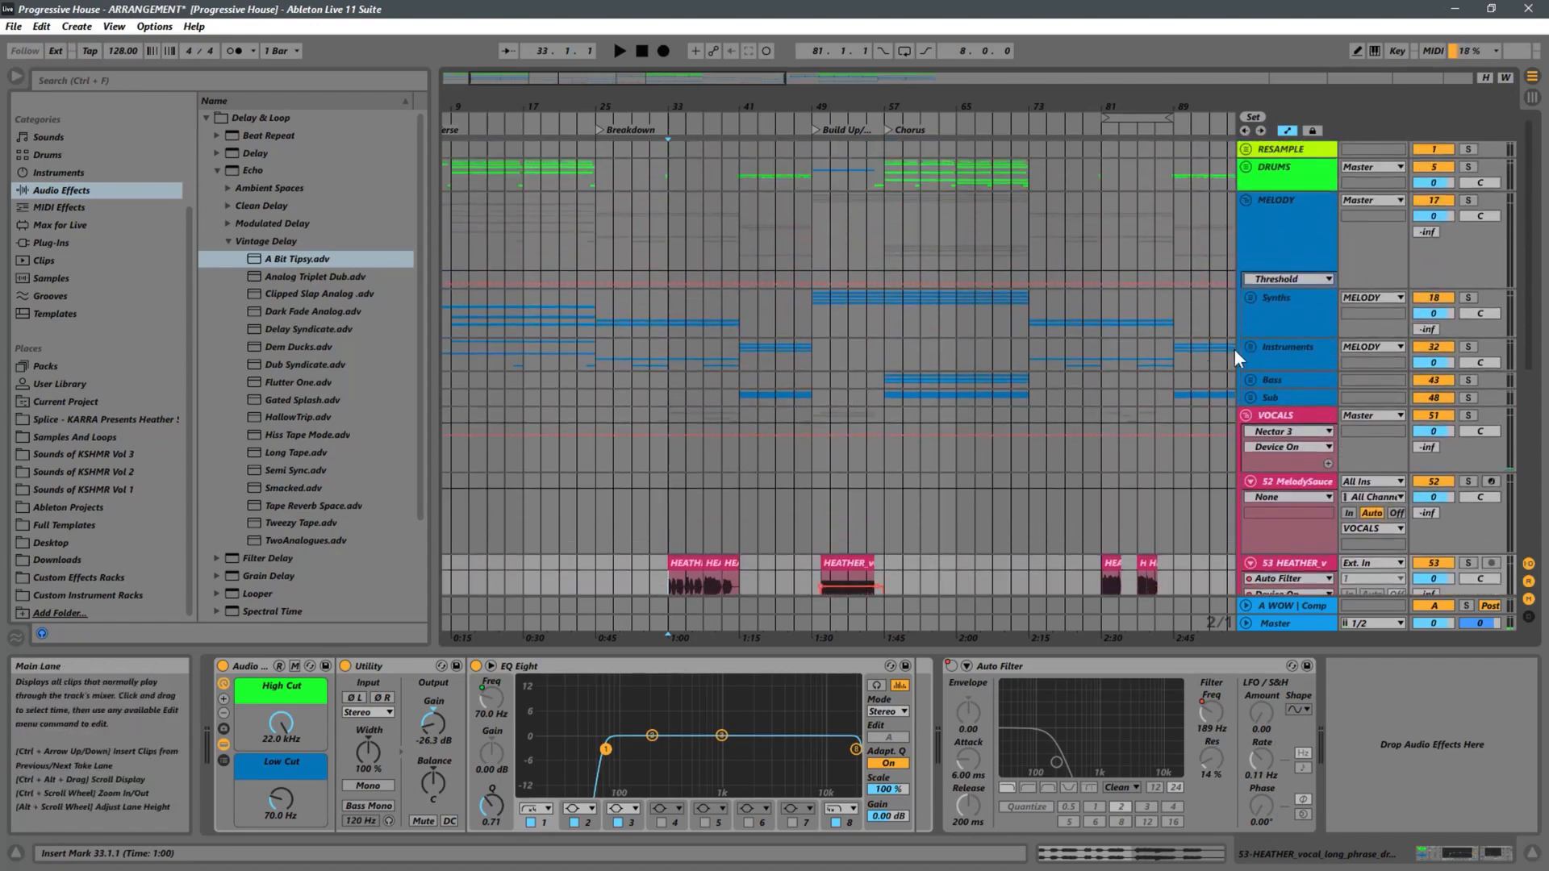
# Expand the Synths group and review the clips and automation of its Drop Lead tracks.
pyautogui.click(1250, 299)
pyautogui.scroll(-3, 1178, 363)
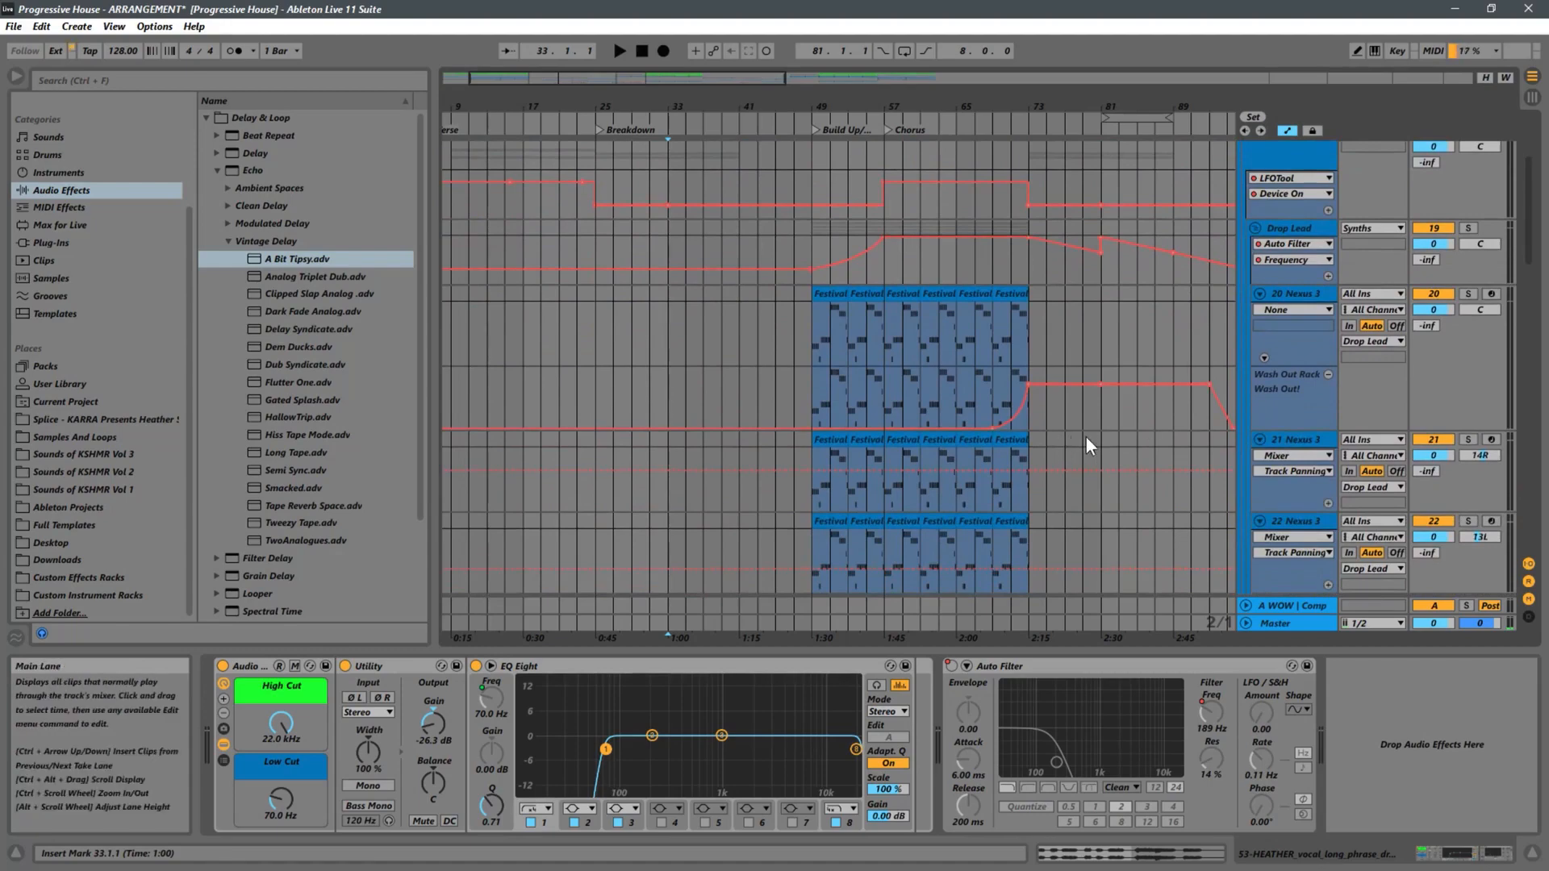
pyautogui.scroll(3, 1086, 436)
pyautogui.scroll(-5, 1127, 434)
pyautogui.scroll(-8, 1134, 436)
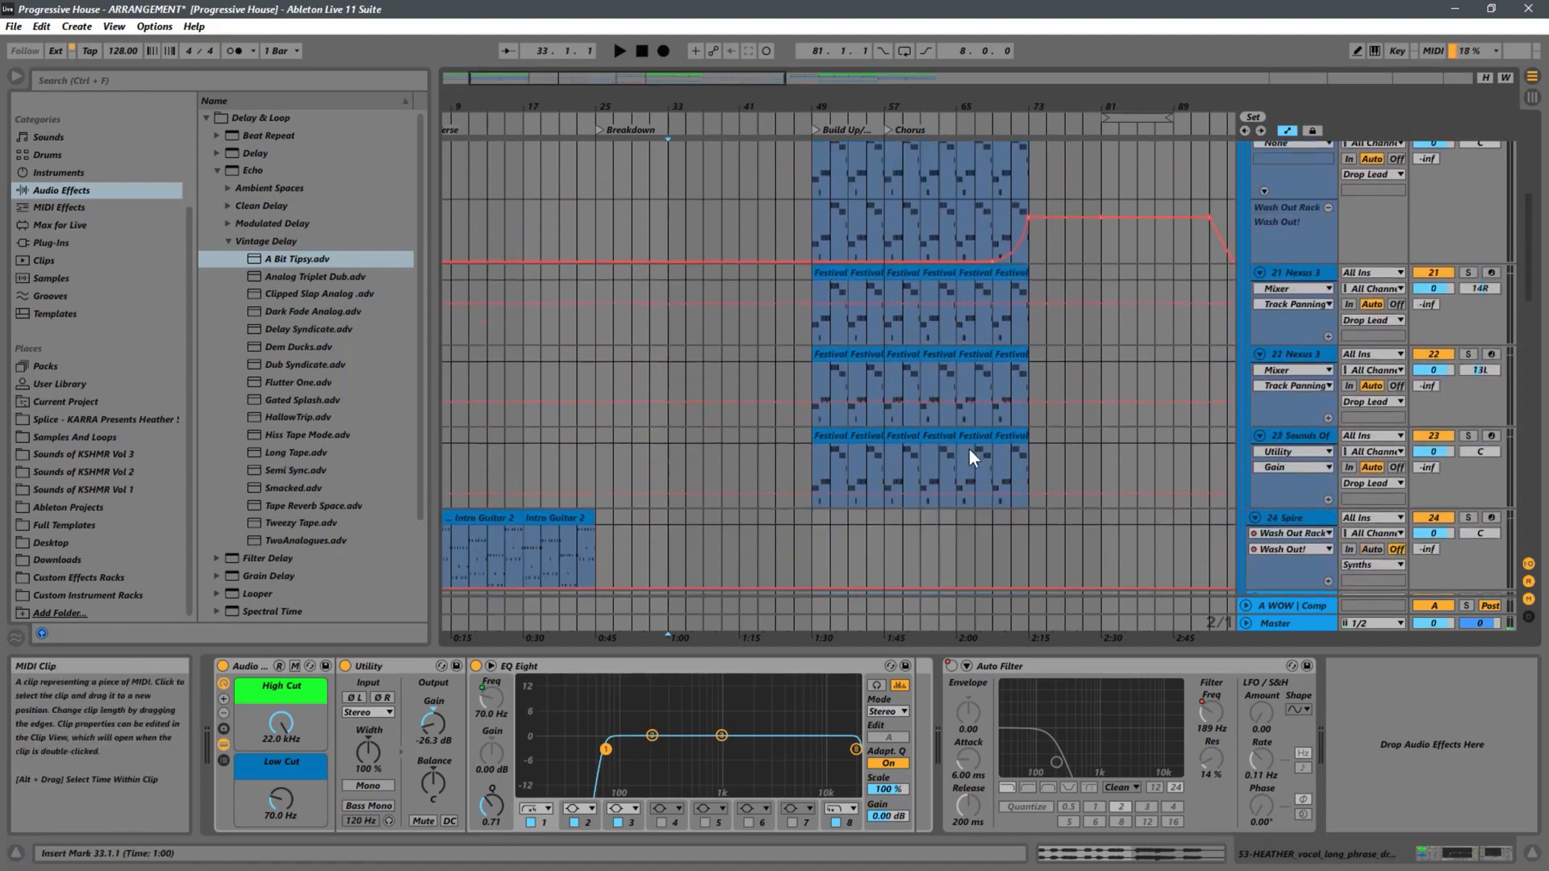
pyautogui.scroll(-15, 981, 467)
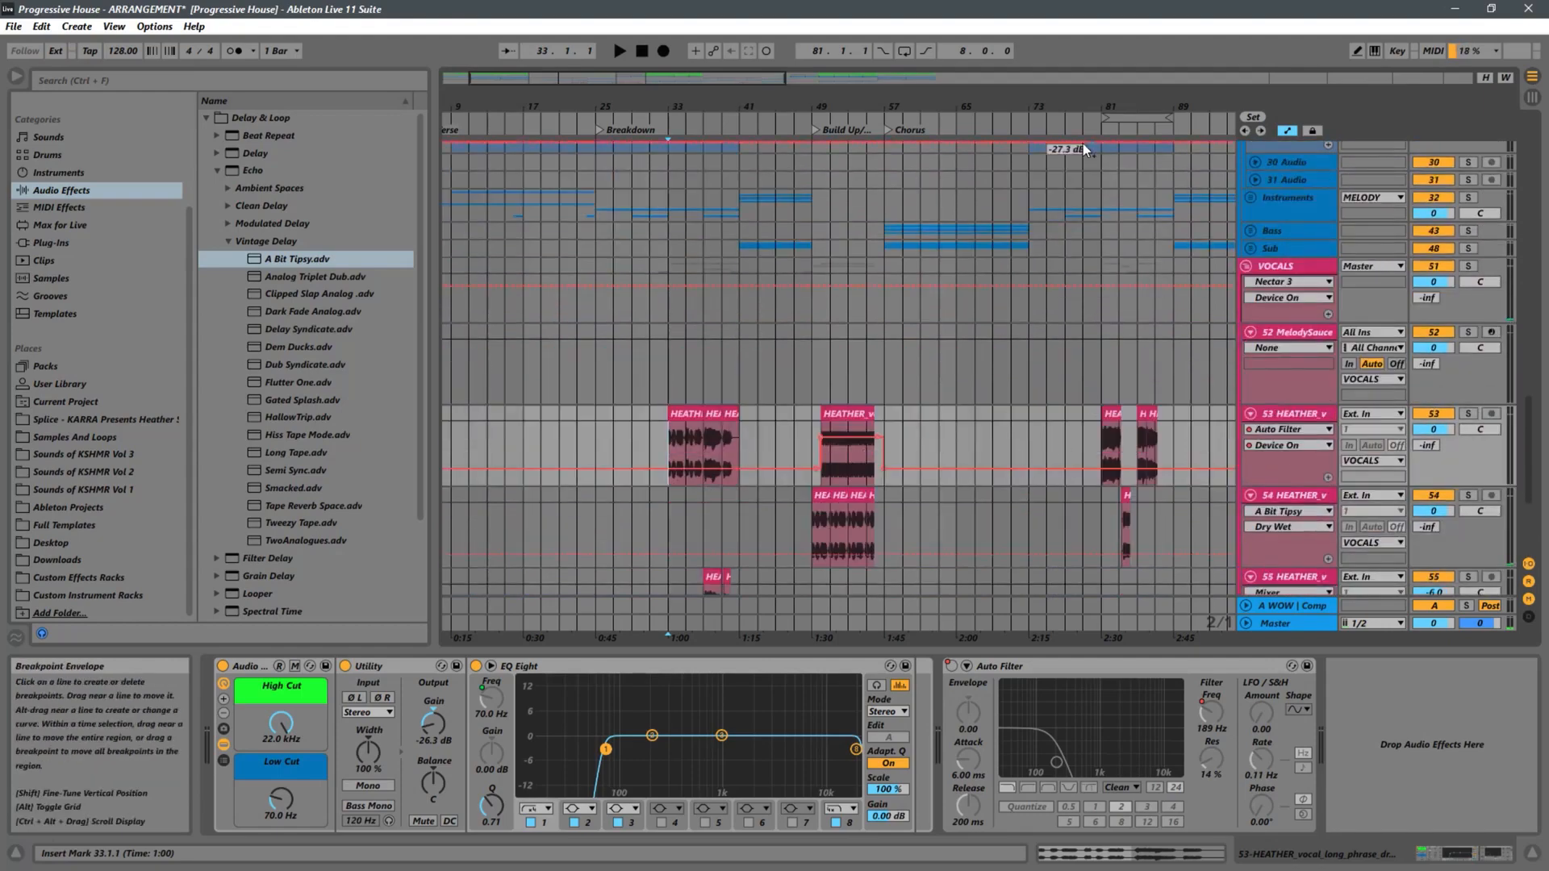
# Survey the vocal clips from the Breakdown through bar 97 and place the insert marker at bar 48 on track 54.
pyautogui.moveTo(1001, 107); pyautogui.dragTo(824, 59)
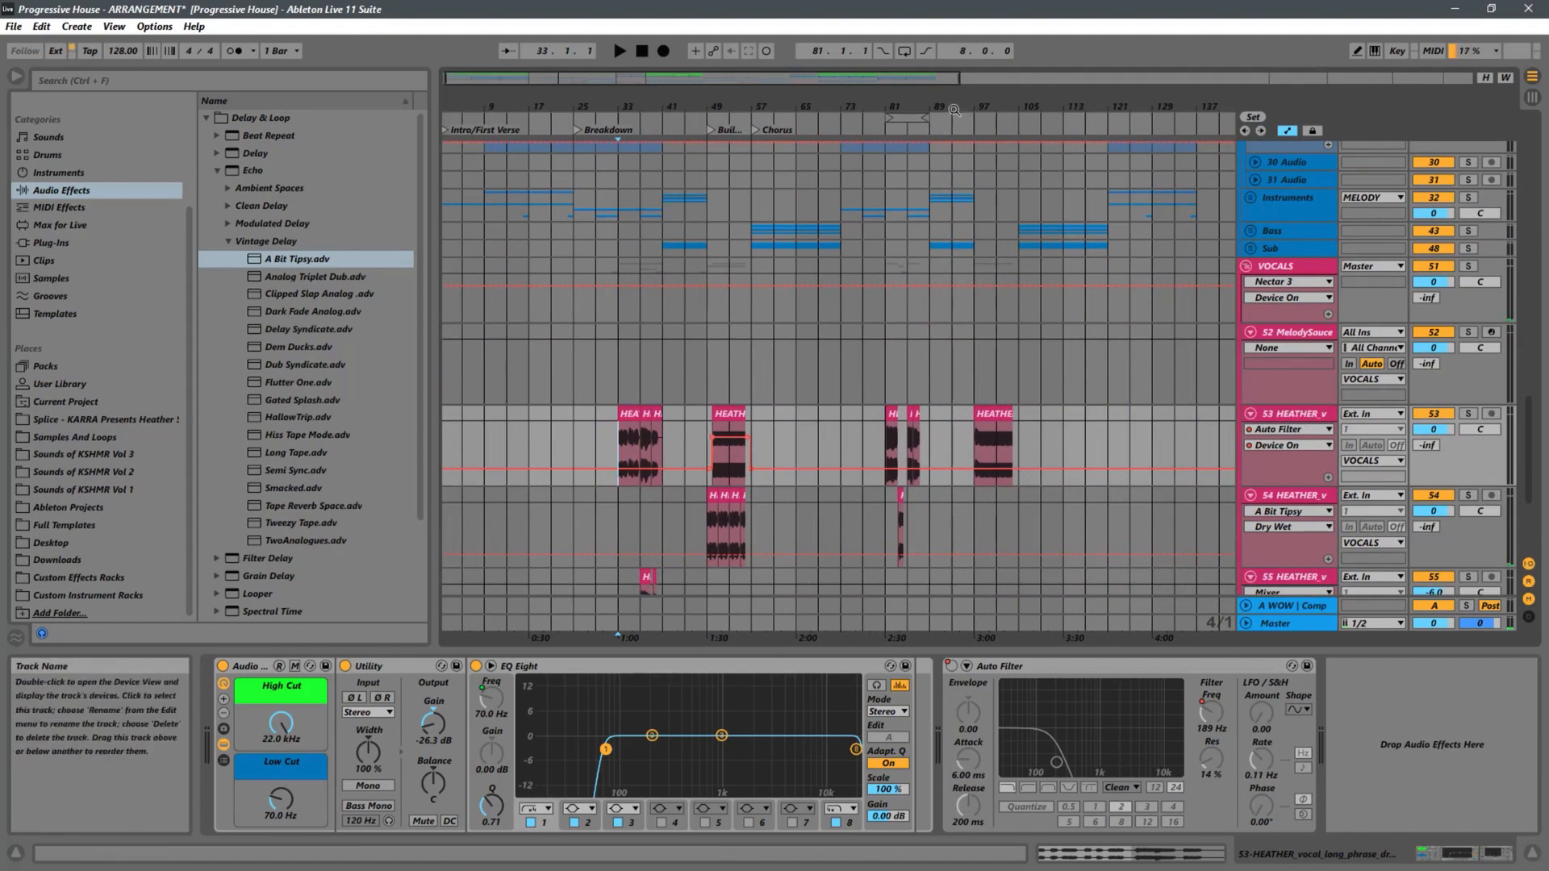
pyautogui.moveTo(908, 101); pyautogui.dragTo(996, 124)
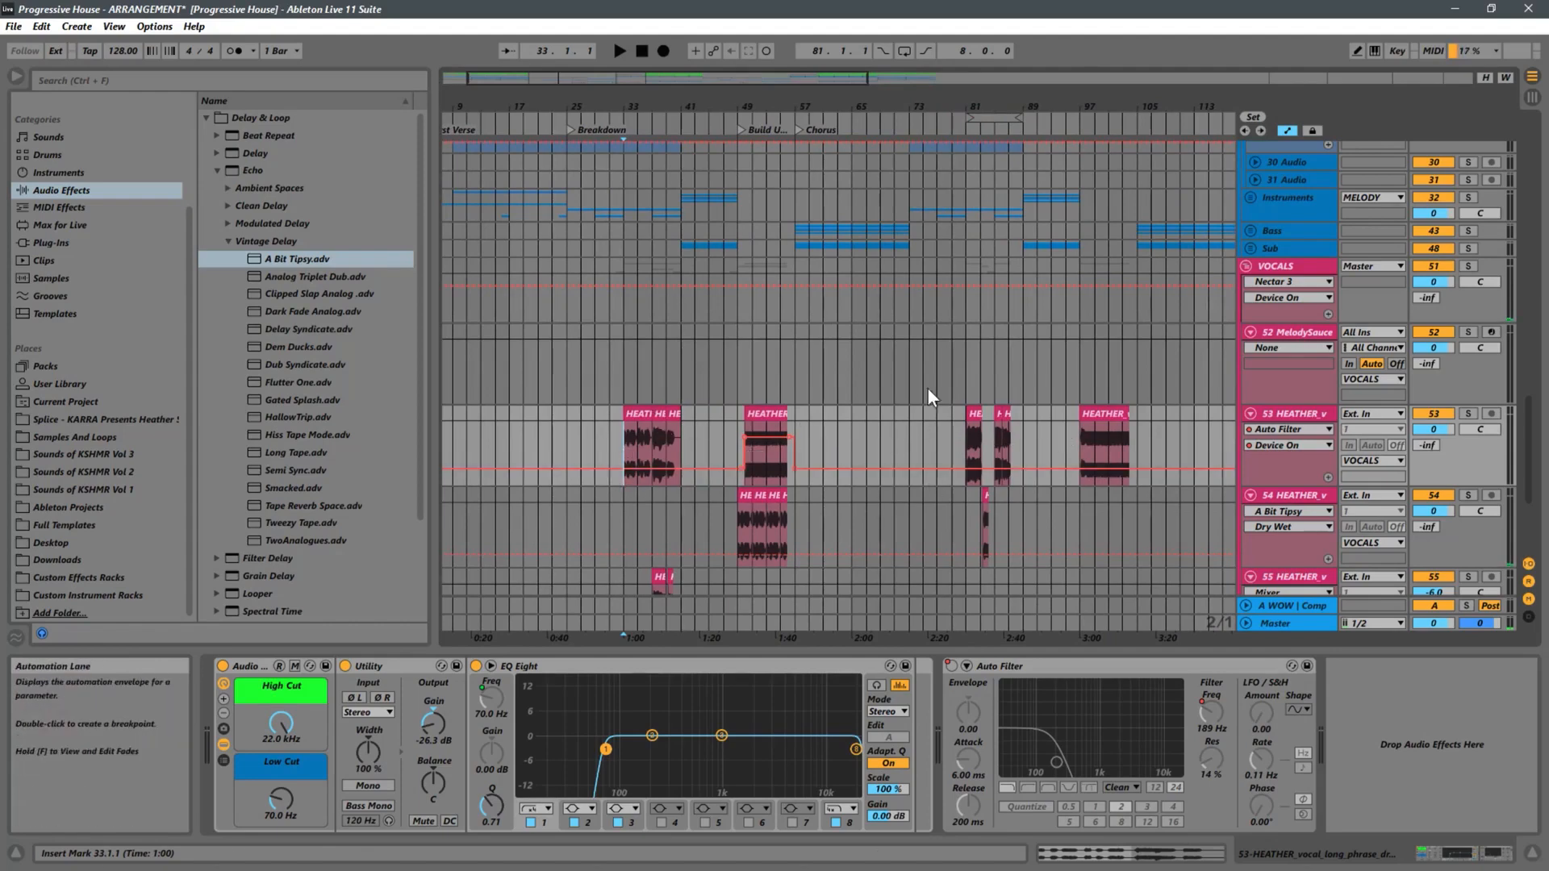
pyautogui.moveTo(632, 103); pyautogui.dragTo(764, 215)
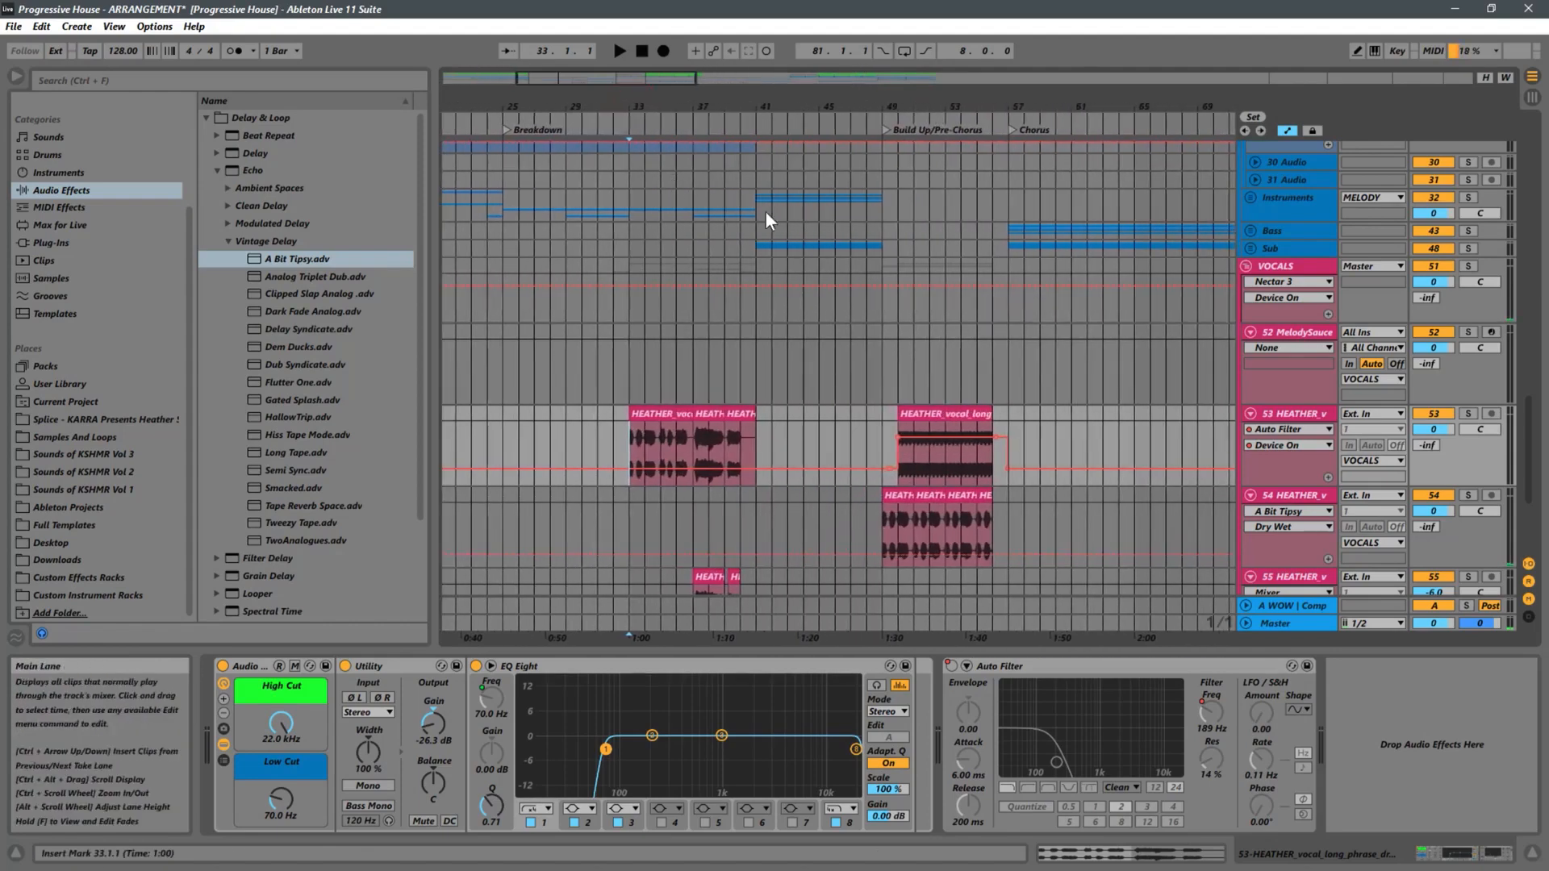
pyautogui.click(866, 525)
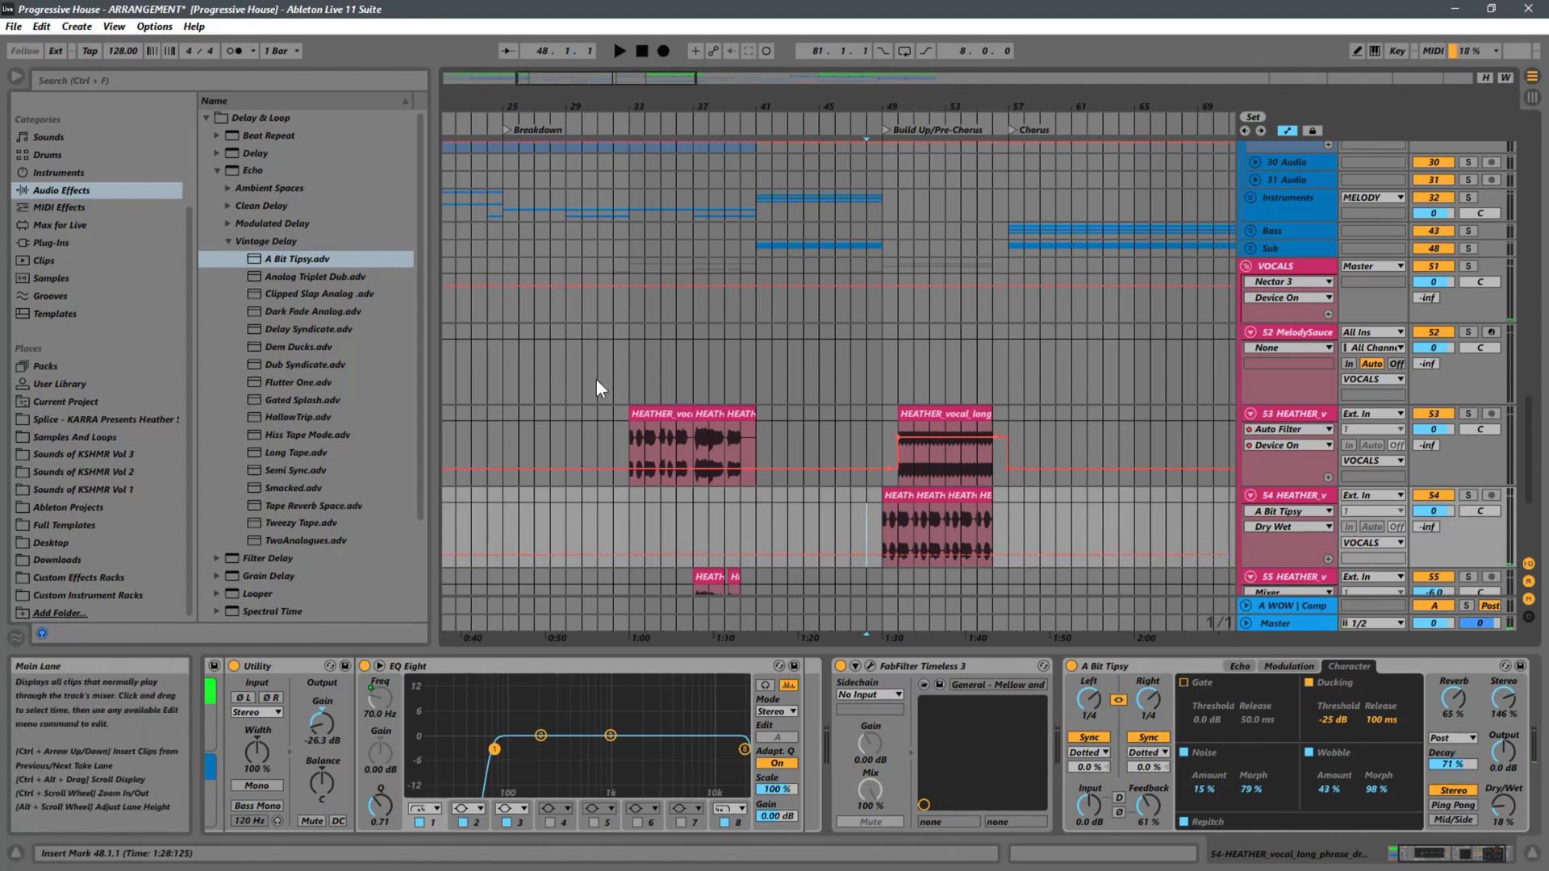
pyautogui.moveTo(1016, 105); pyautogui.dragTo(1014, 41)
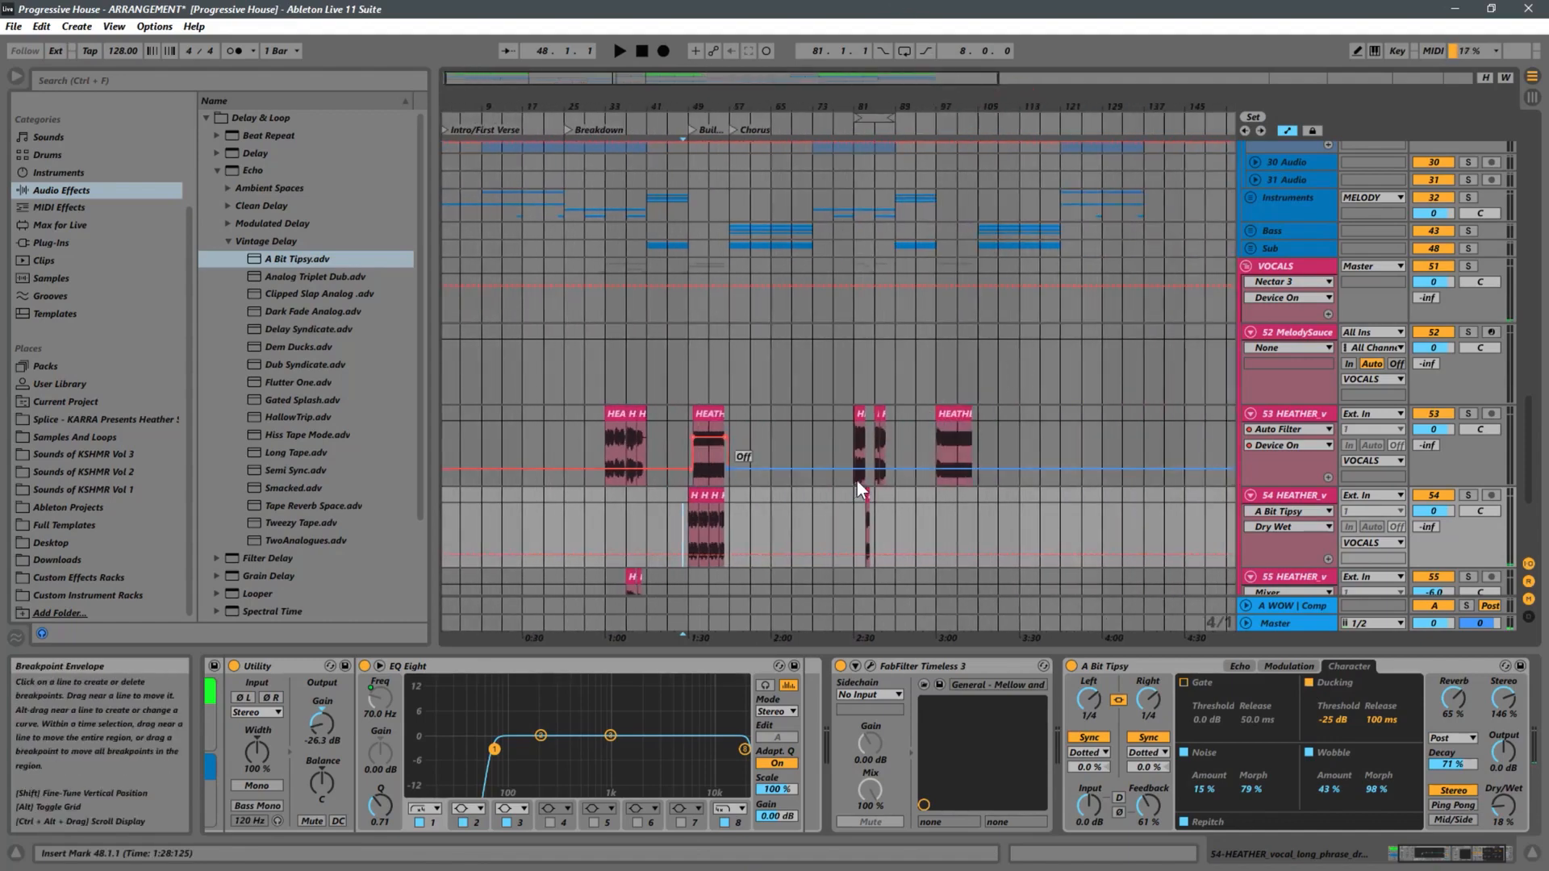